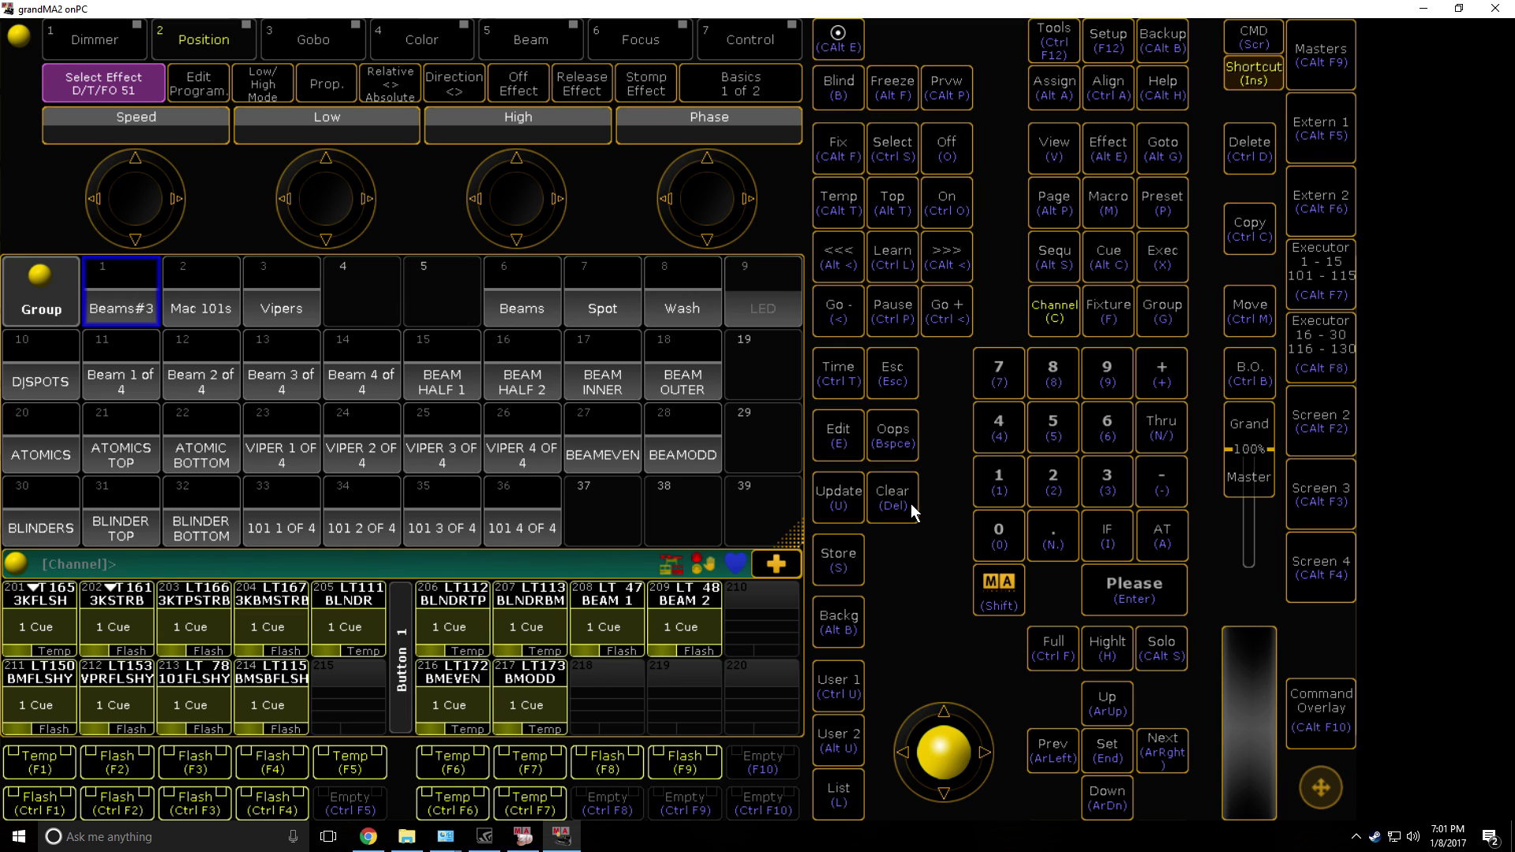
Look at executors 1-15, turn off the keyboard shortcuts and check the stage in MA 3D
left_click(1322, 295)
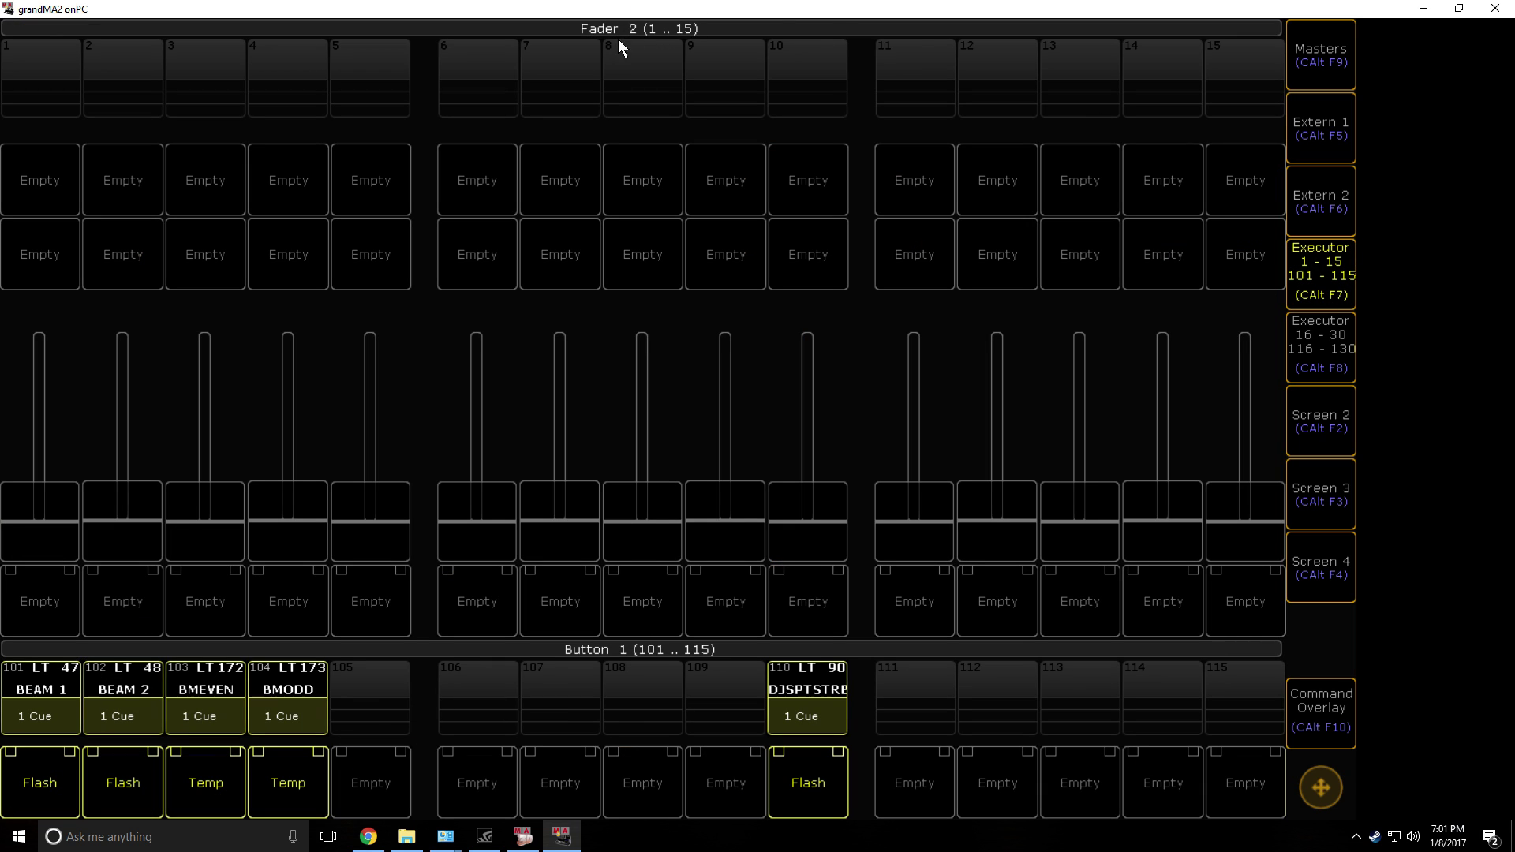
left_click(1338, 266)
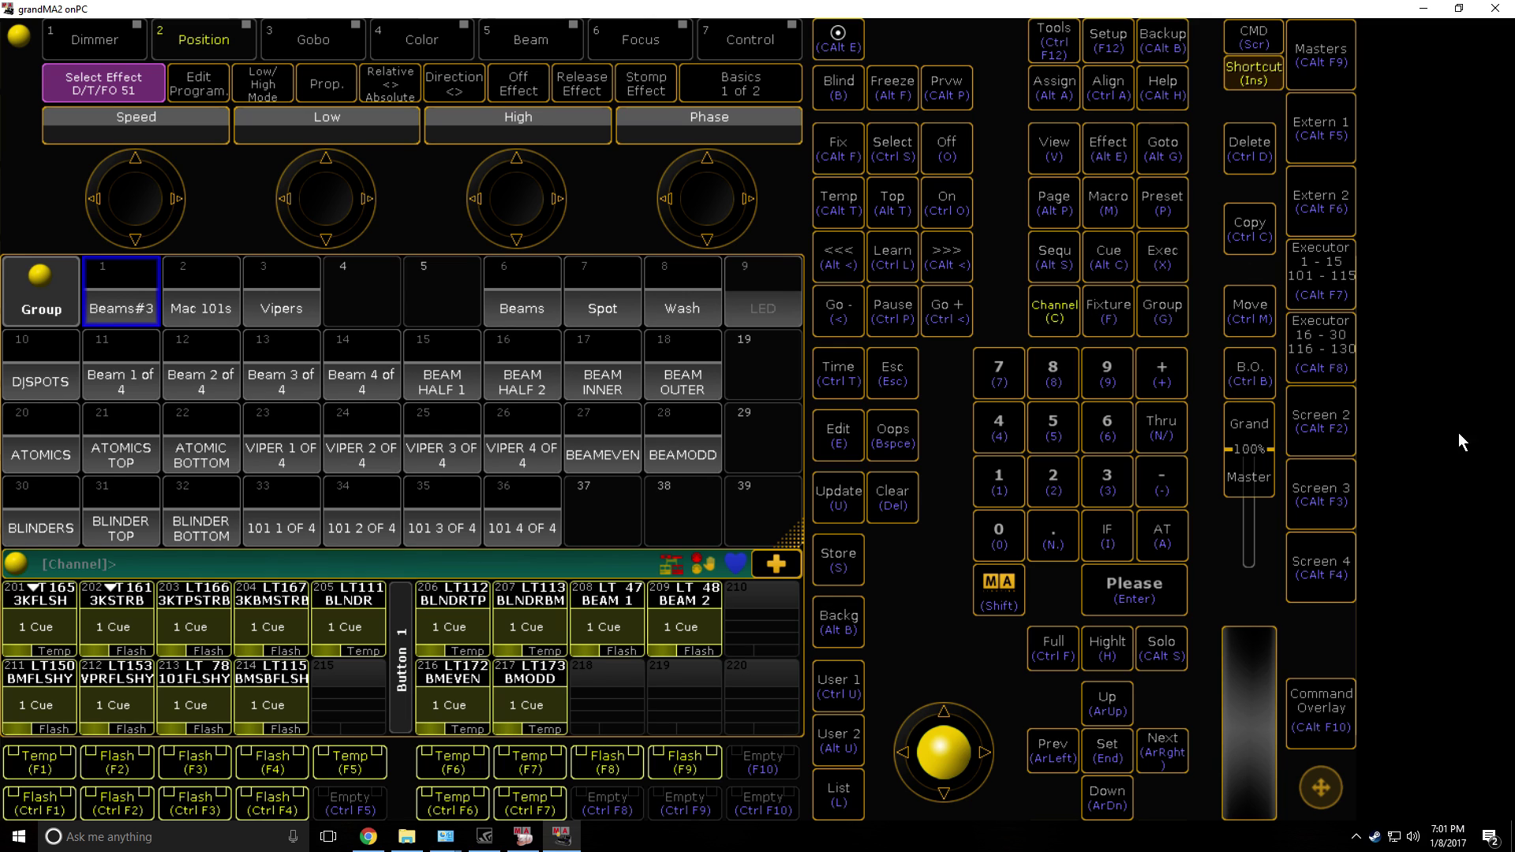
key("Insert")
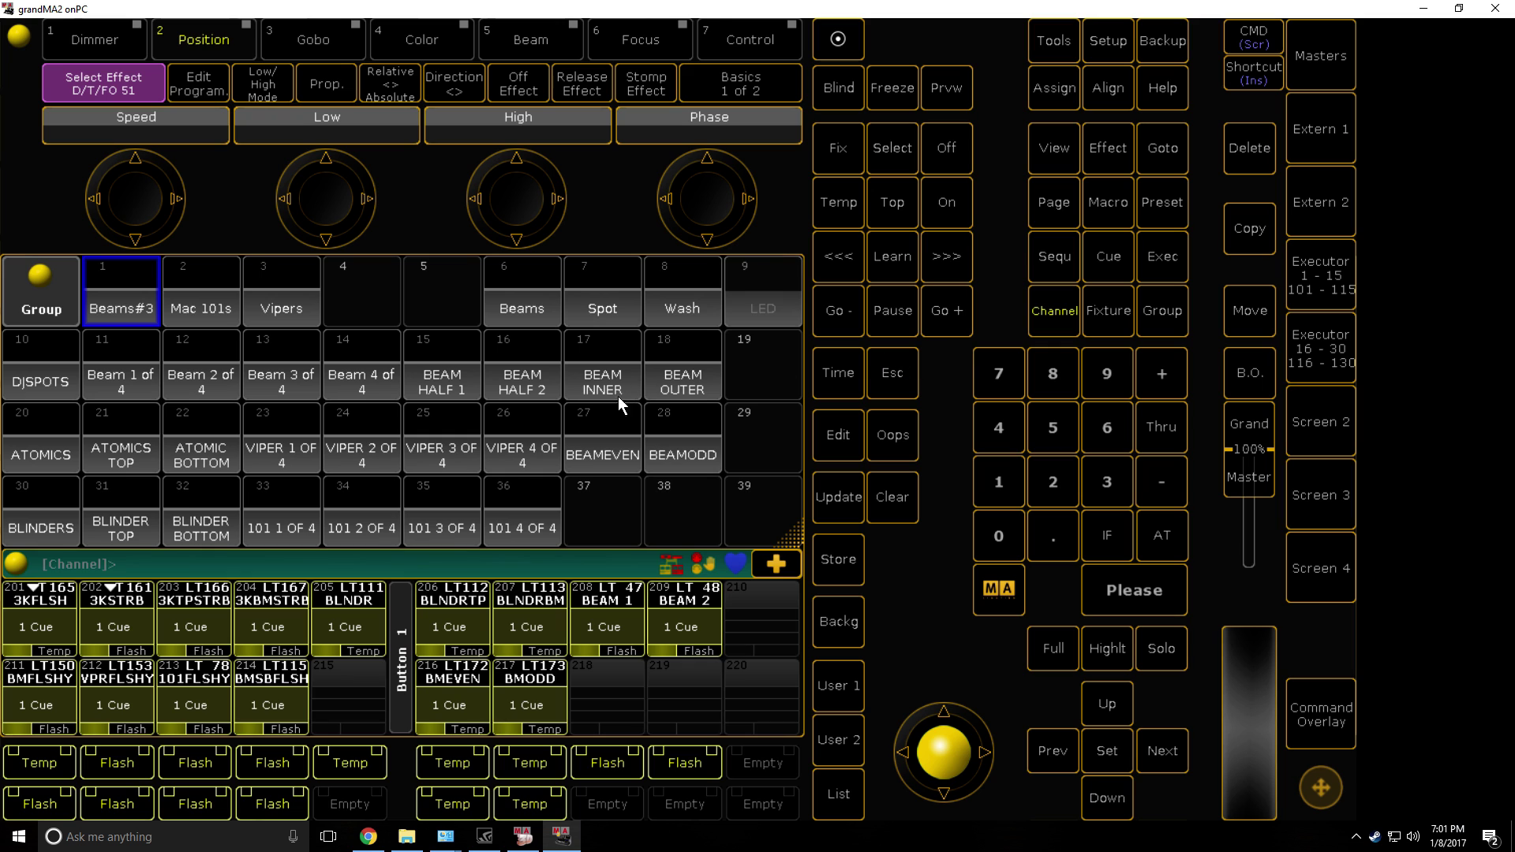
left_click(523, 836)
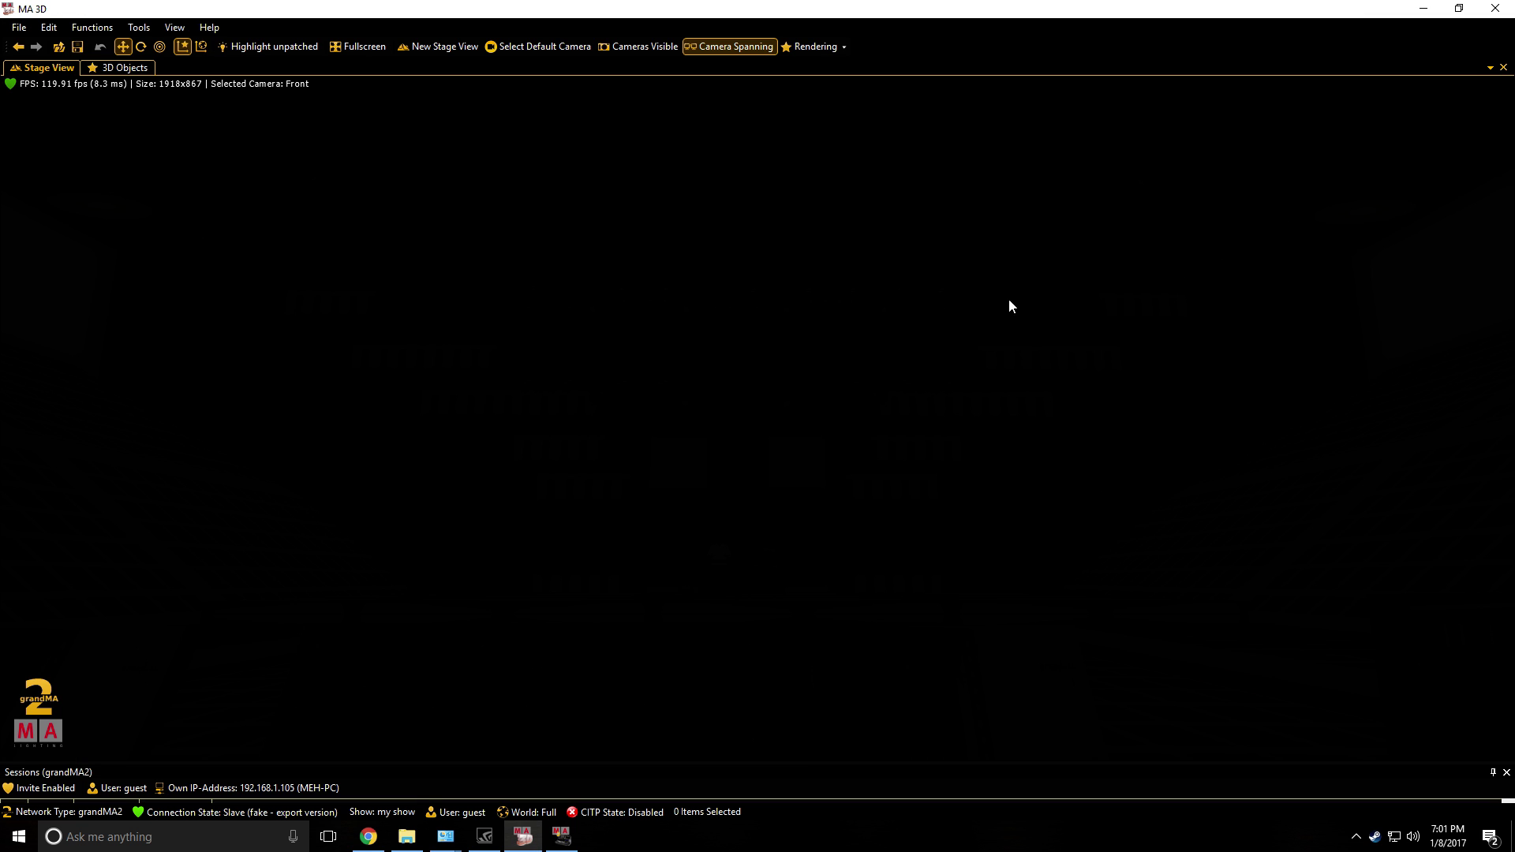
left_click(561, 835)
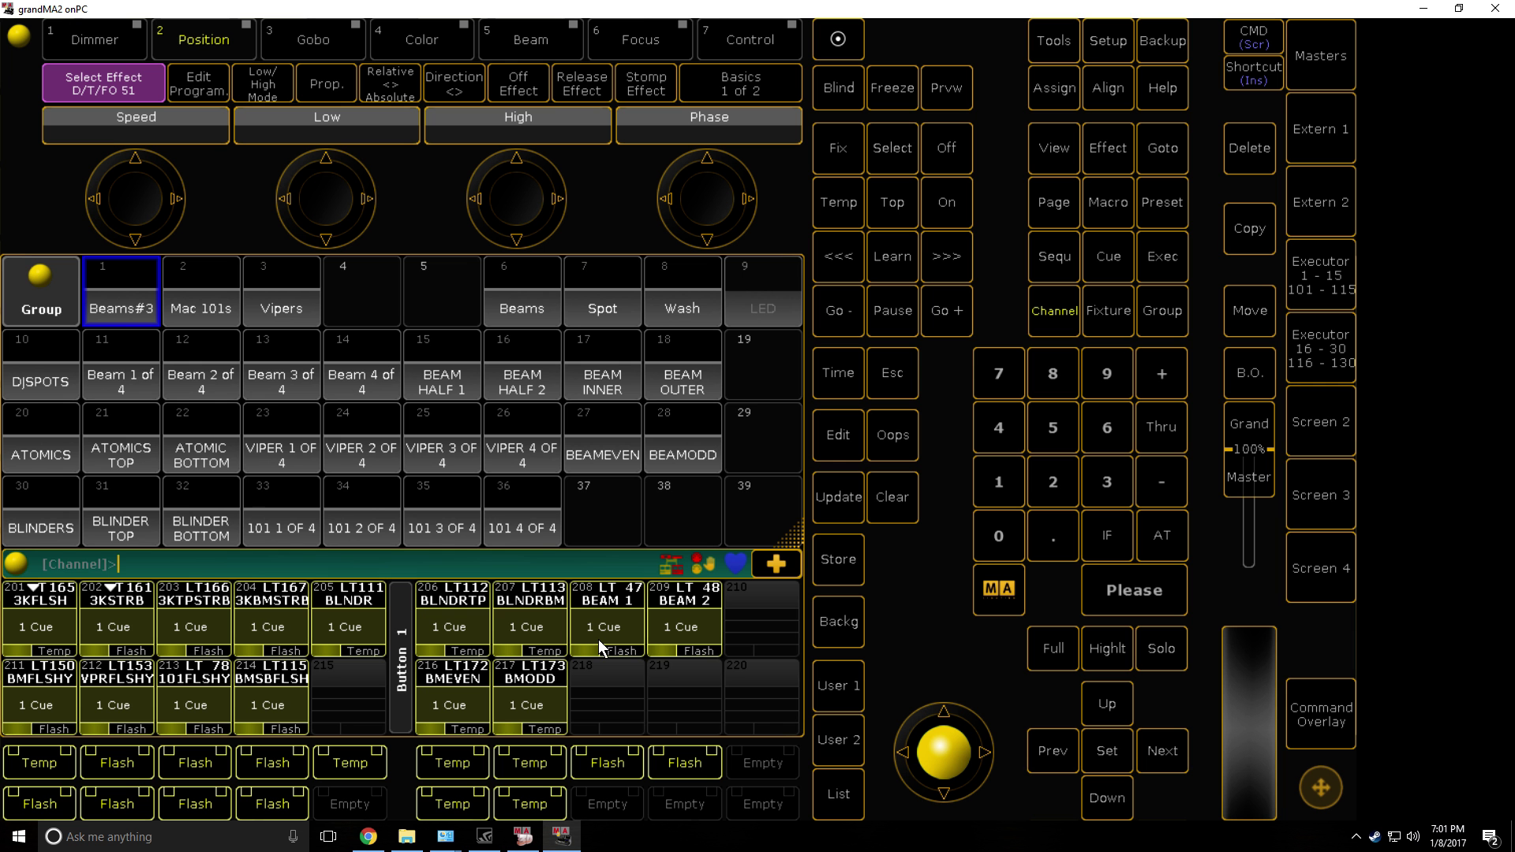
Apply effect 51 D/T/FO to the Beams#3 group and check the beams in MA 3D
left_click(130, 300)
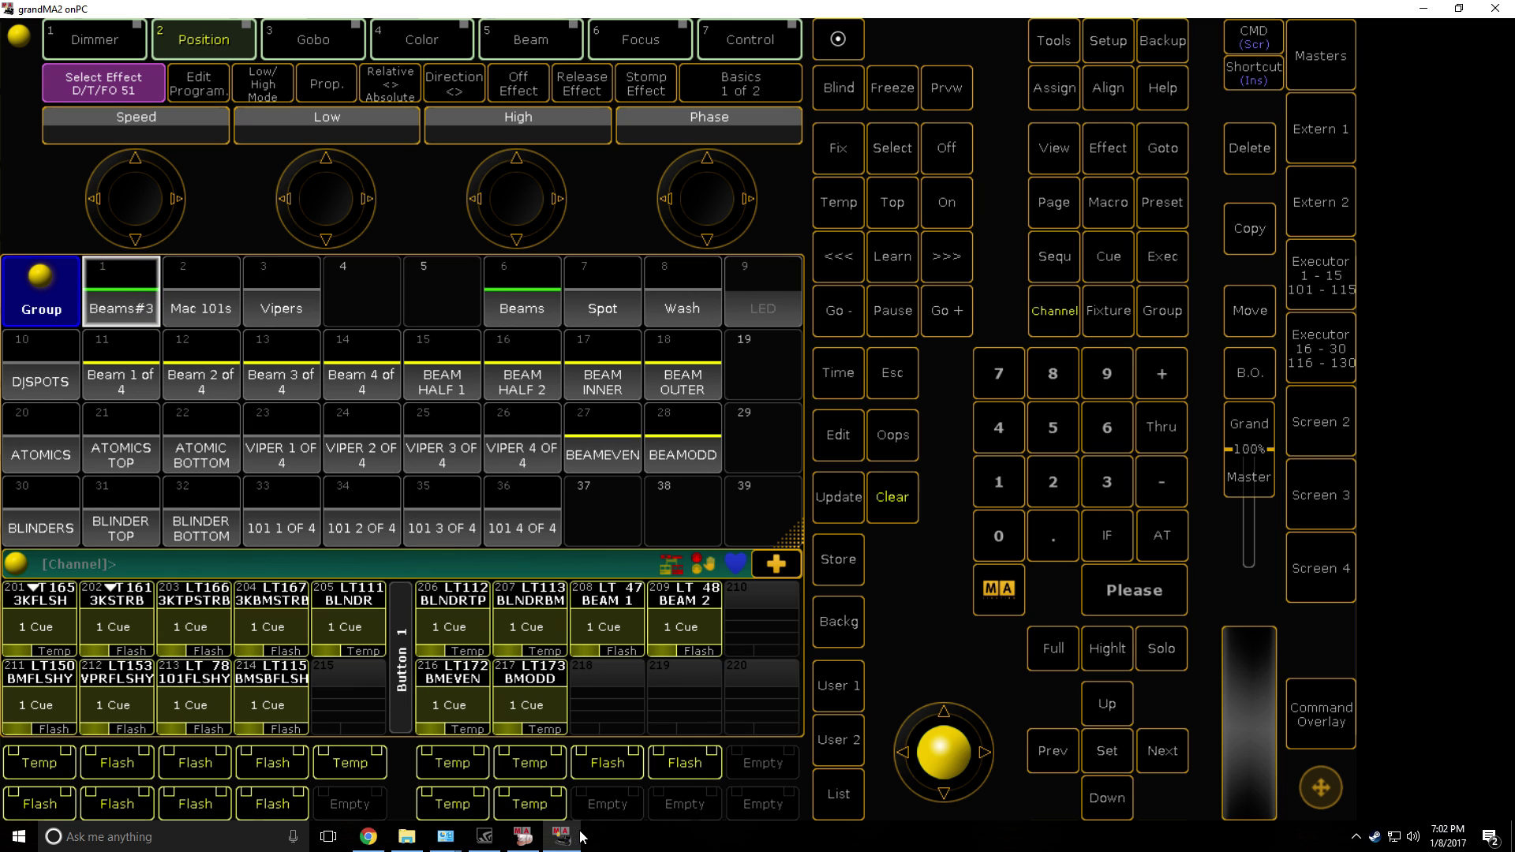
left_click(523, 835)
scroll(733, 657, "up", 1)
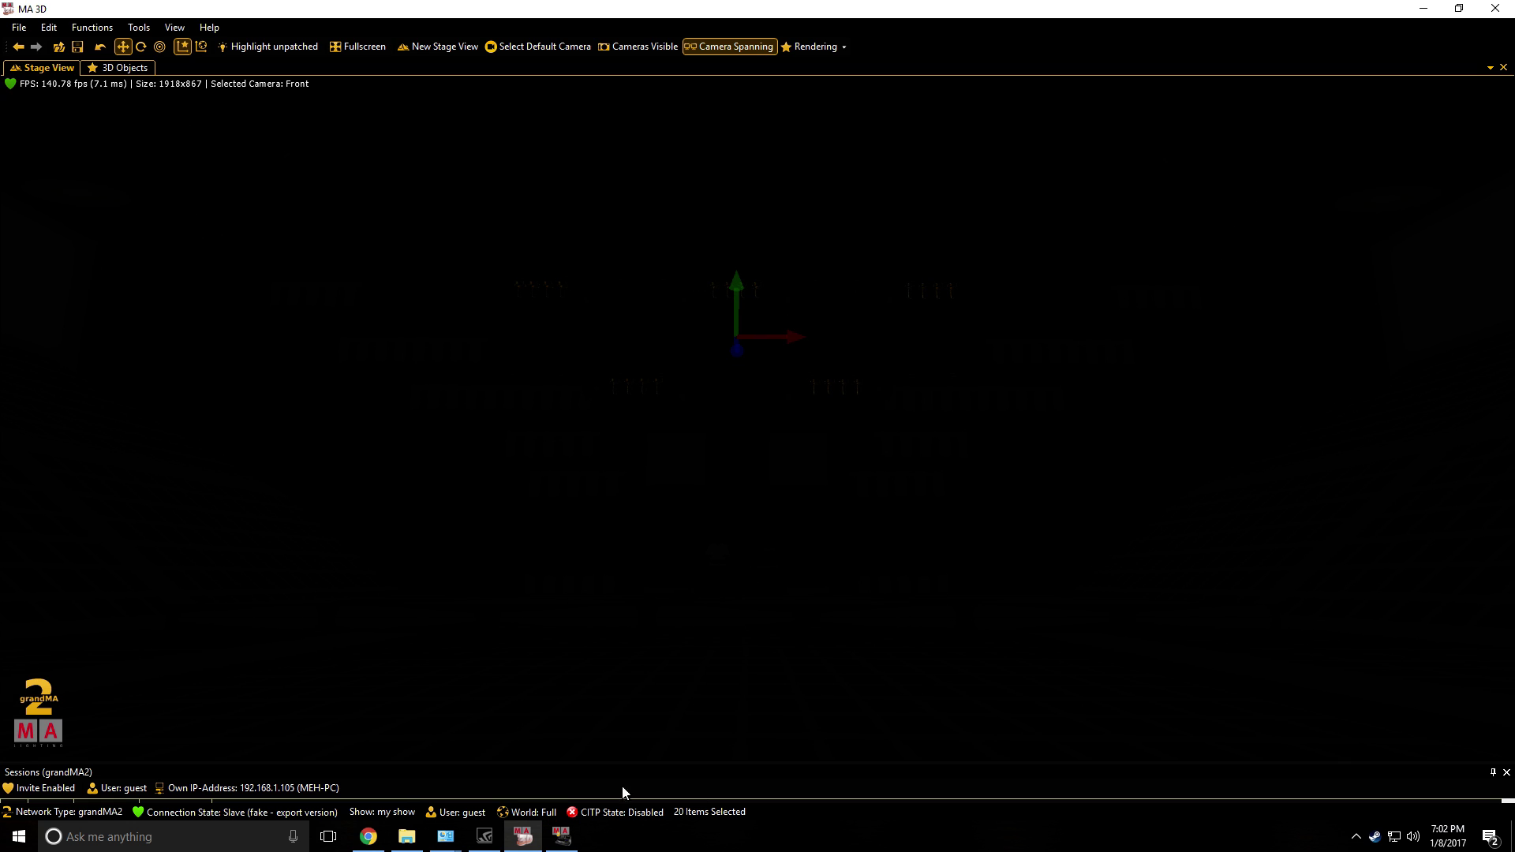
left_click(561, 835)
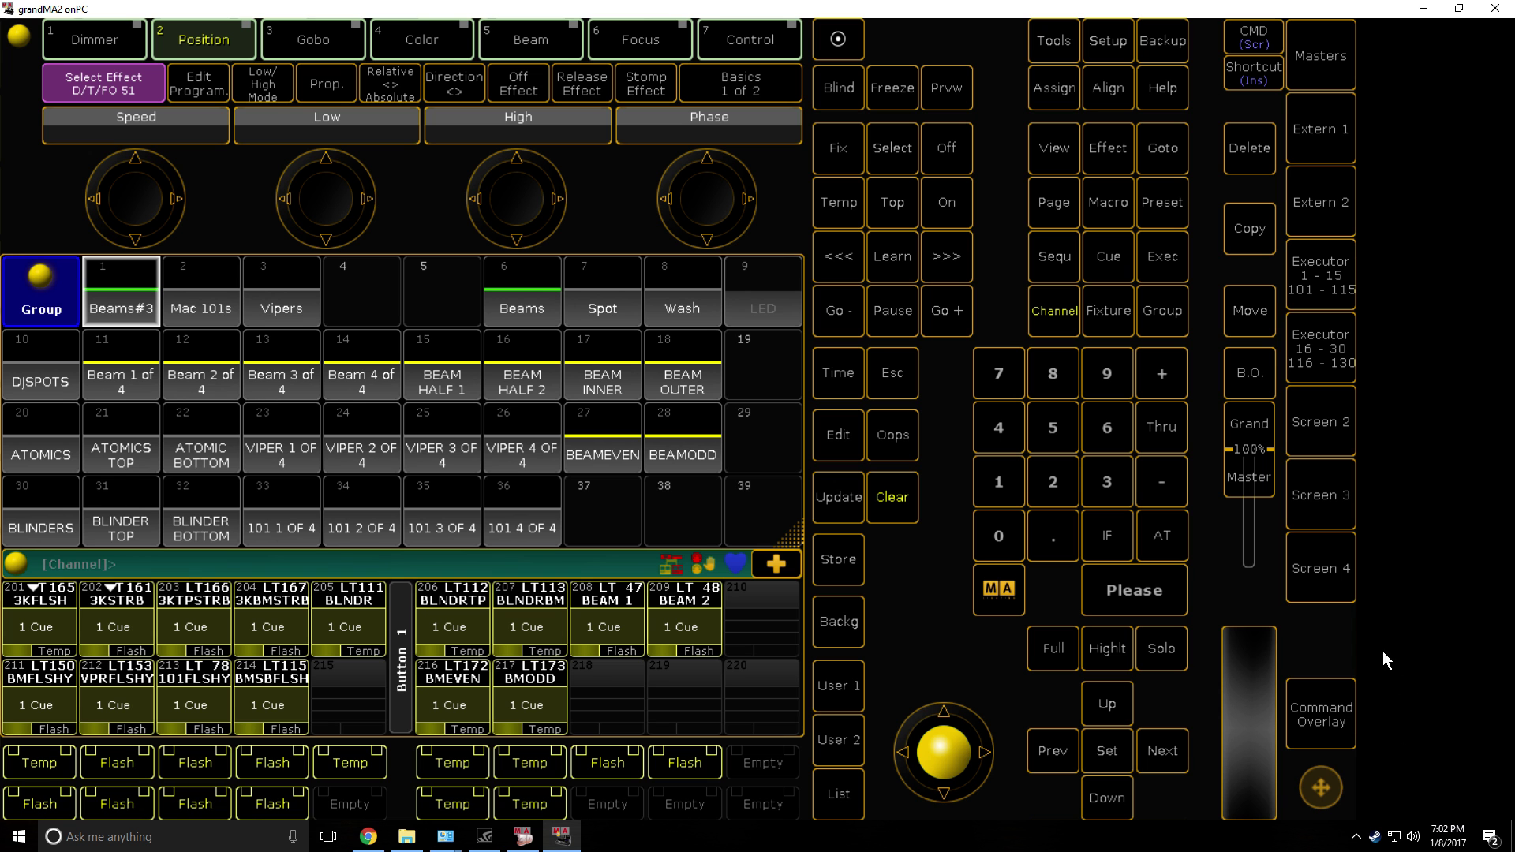
left_click(1332, 433)
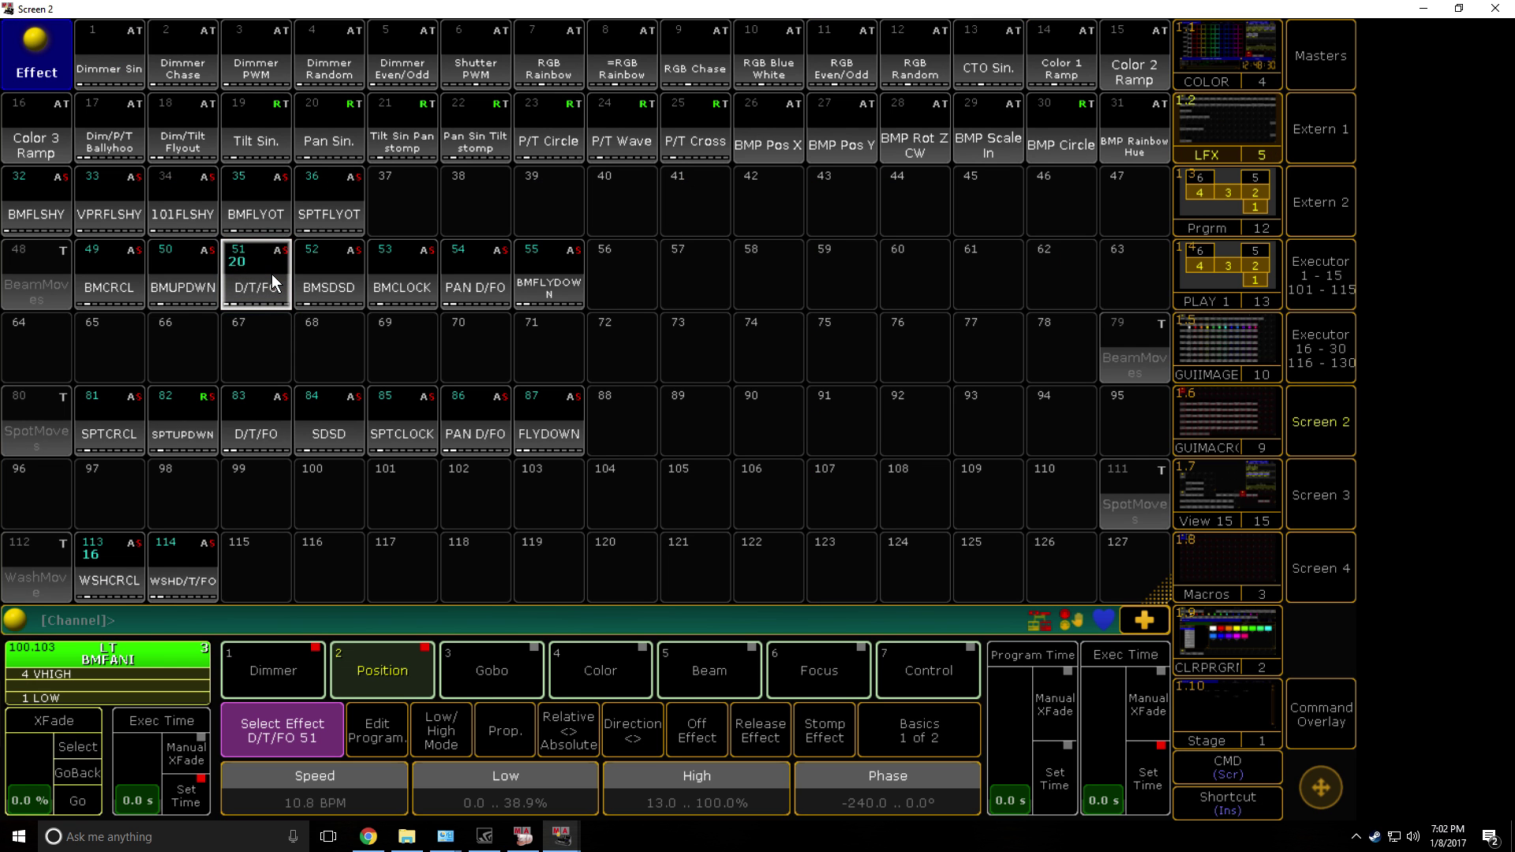
left_click(523, 835)
left_click(527, 838)
mouse_move(562, 835)
left_click(717, 720)
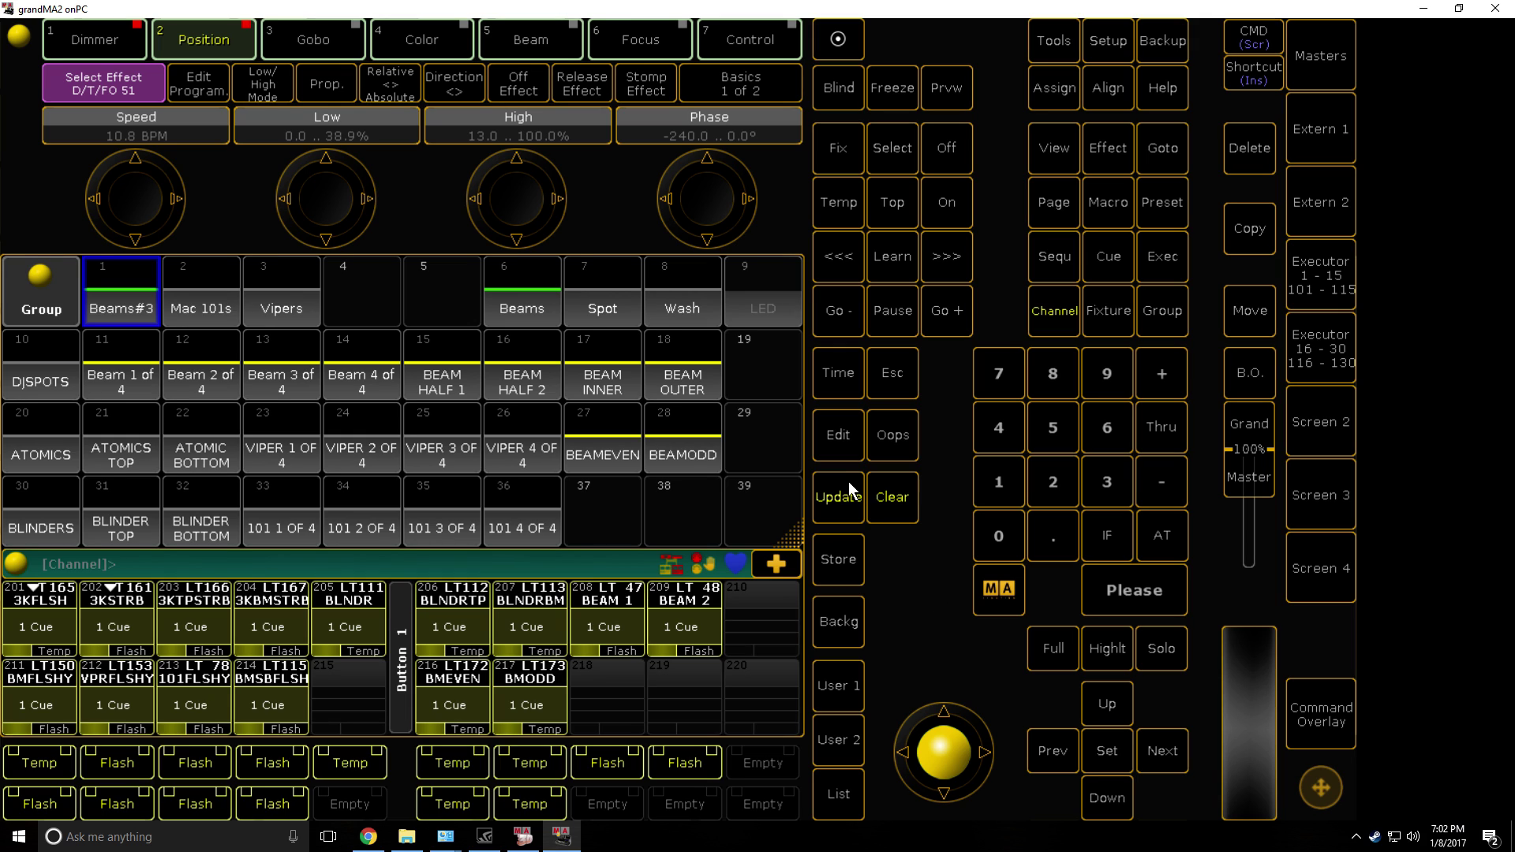
Stomp the beam group's effects and store the result on executor 6 of fader page 2
left_click(900, 508)
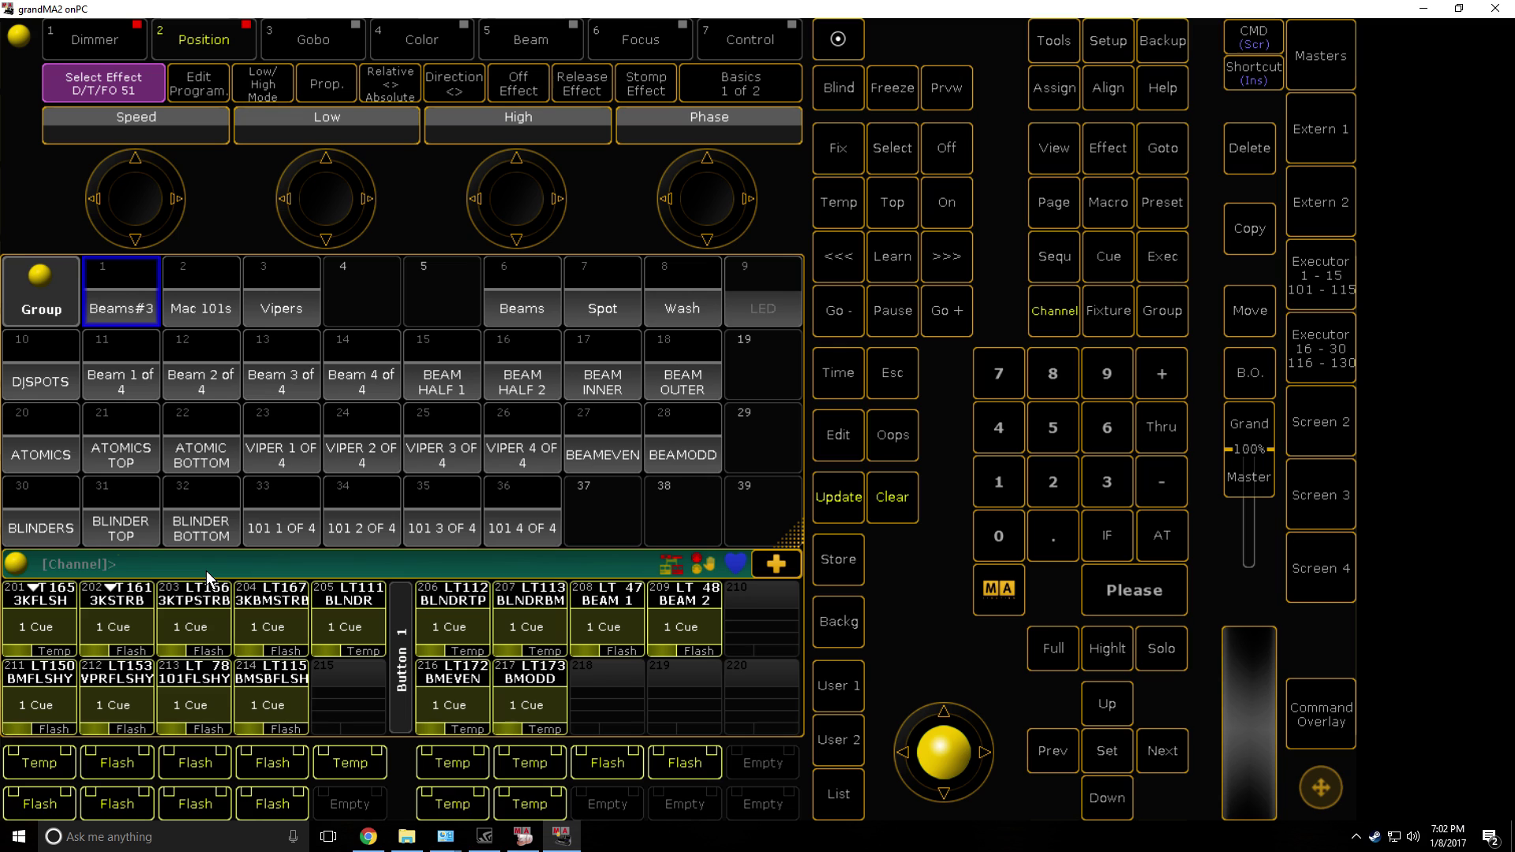
type("Stomp")
type("Group 1")
left_click(838, 559)
left_click(1304, 297)
left_click(475, 56)
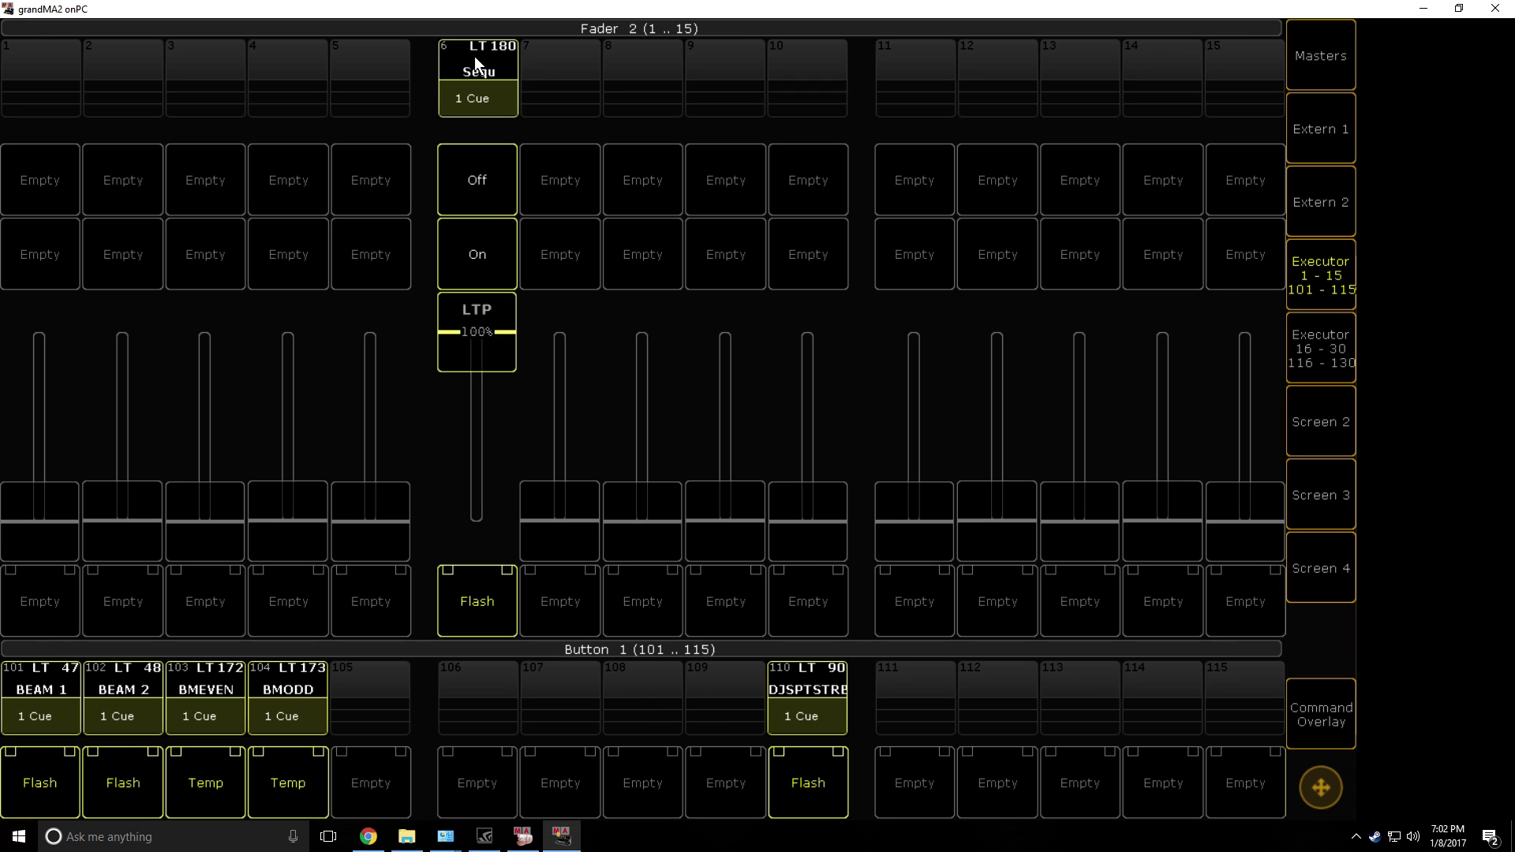
Label the sequence on executor 6 "master" and set its fader function to TempFader
left_click(524, 835)
left_click(530, 838)
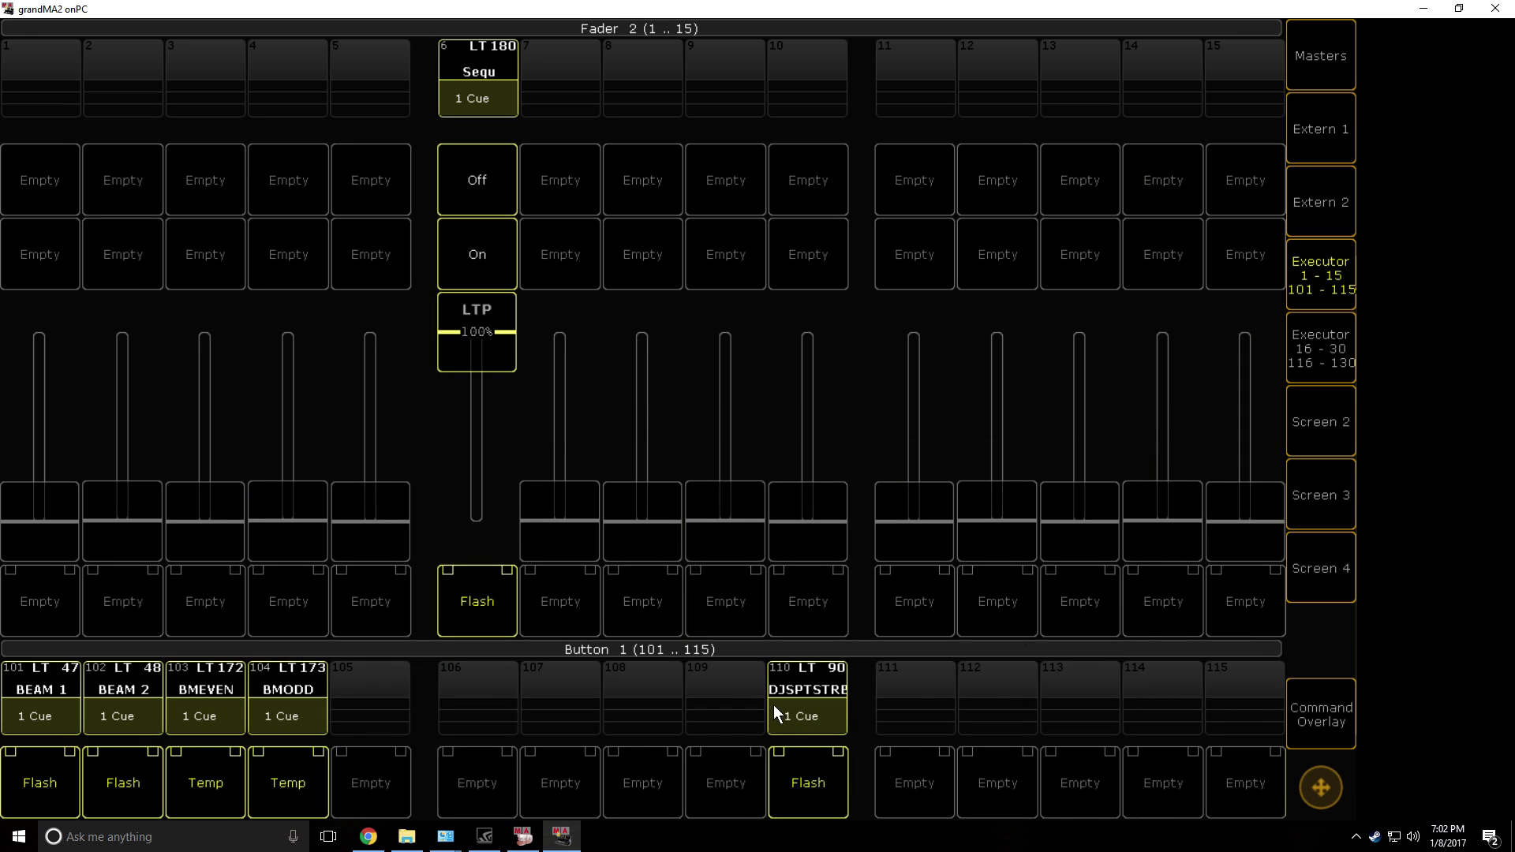
left_click(479, 55)
left_click(741, 505)
type("master")
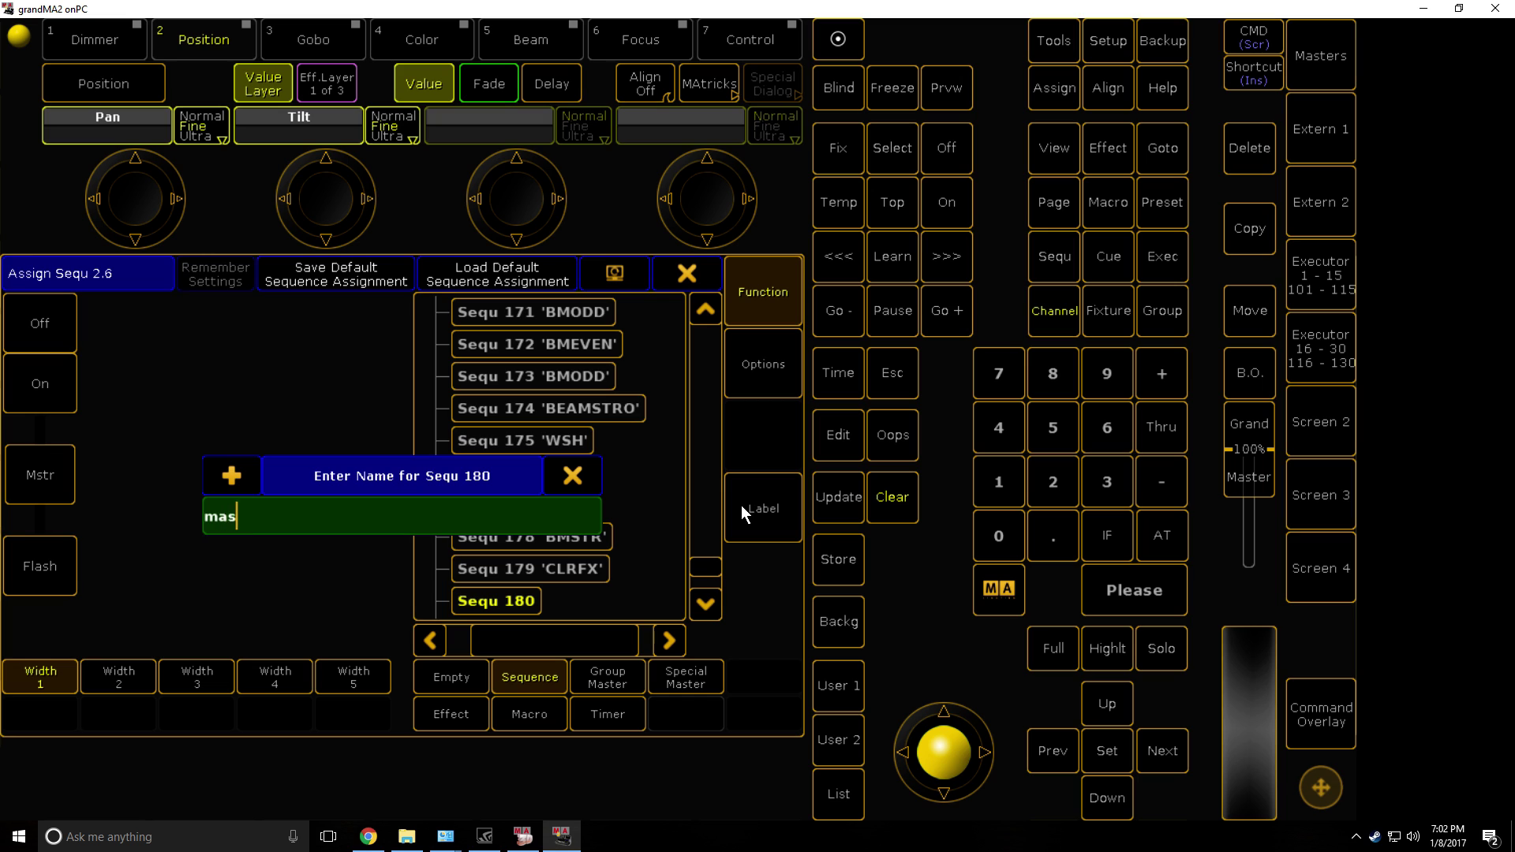
key("Return")
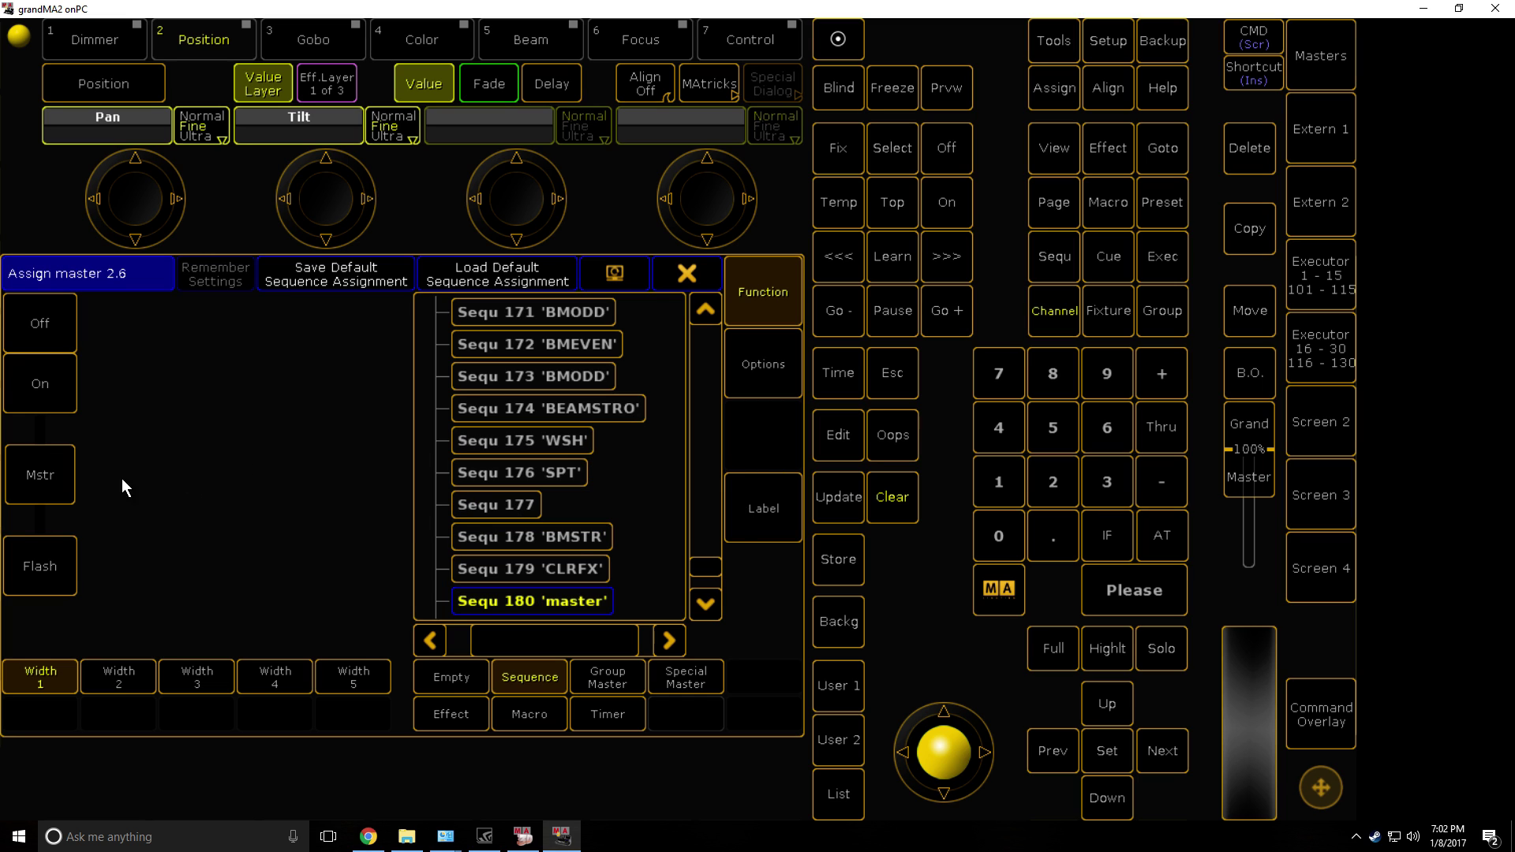
left_click(61, 471)
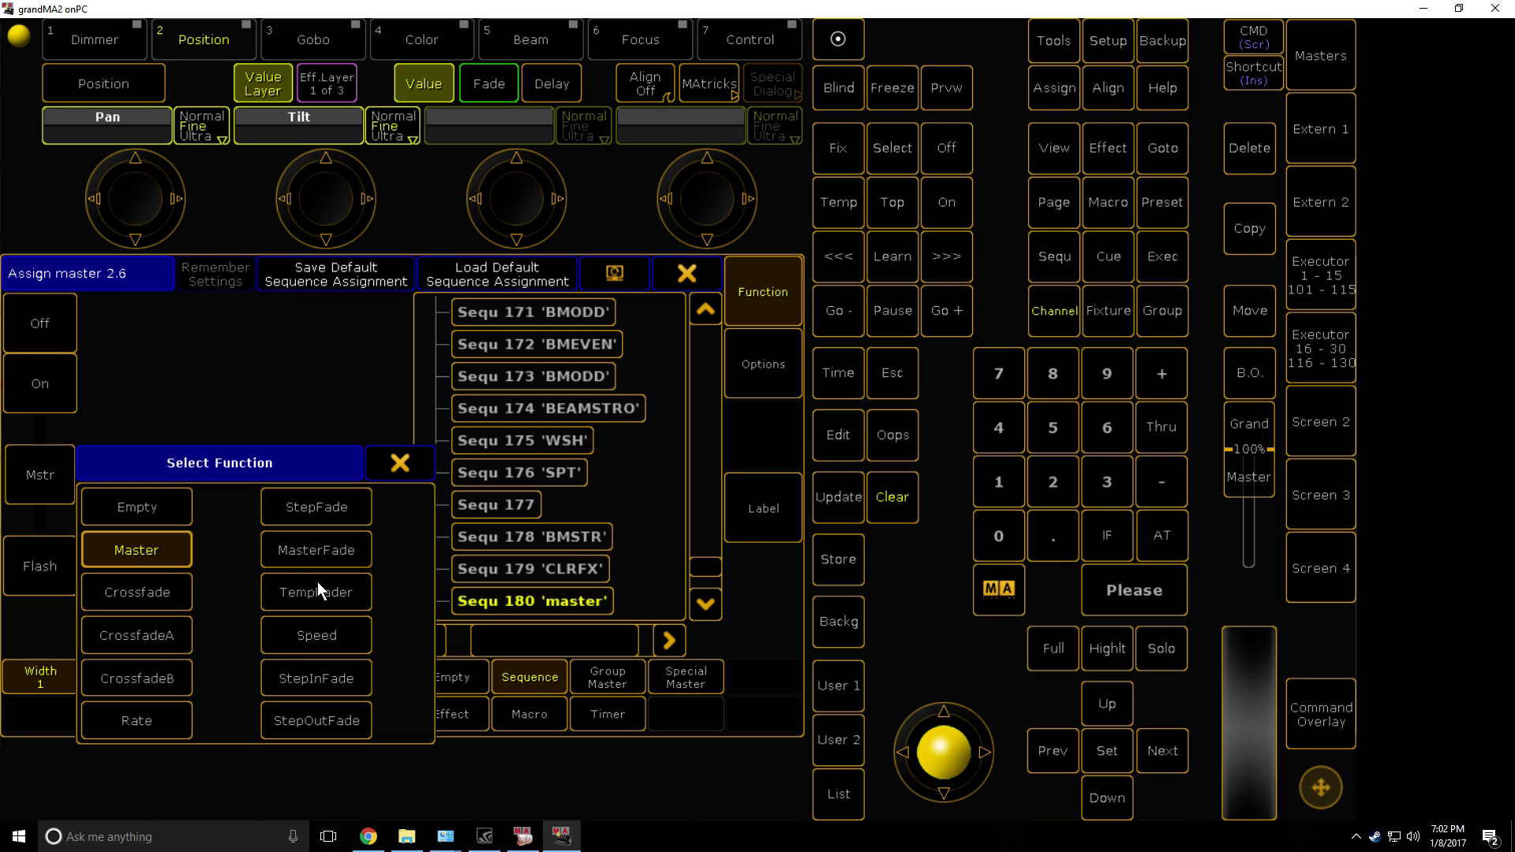
left_click(330, 589)
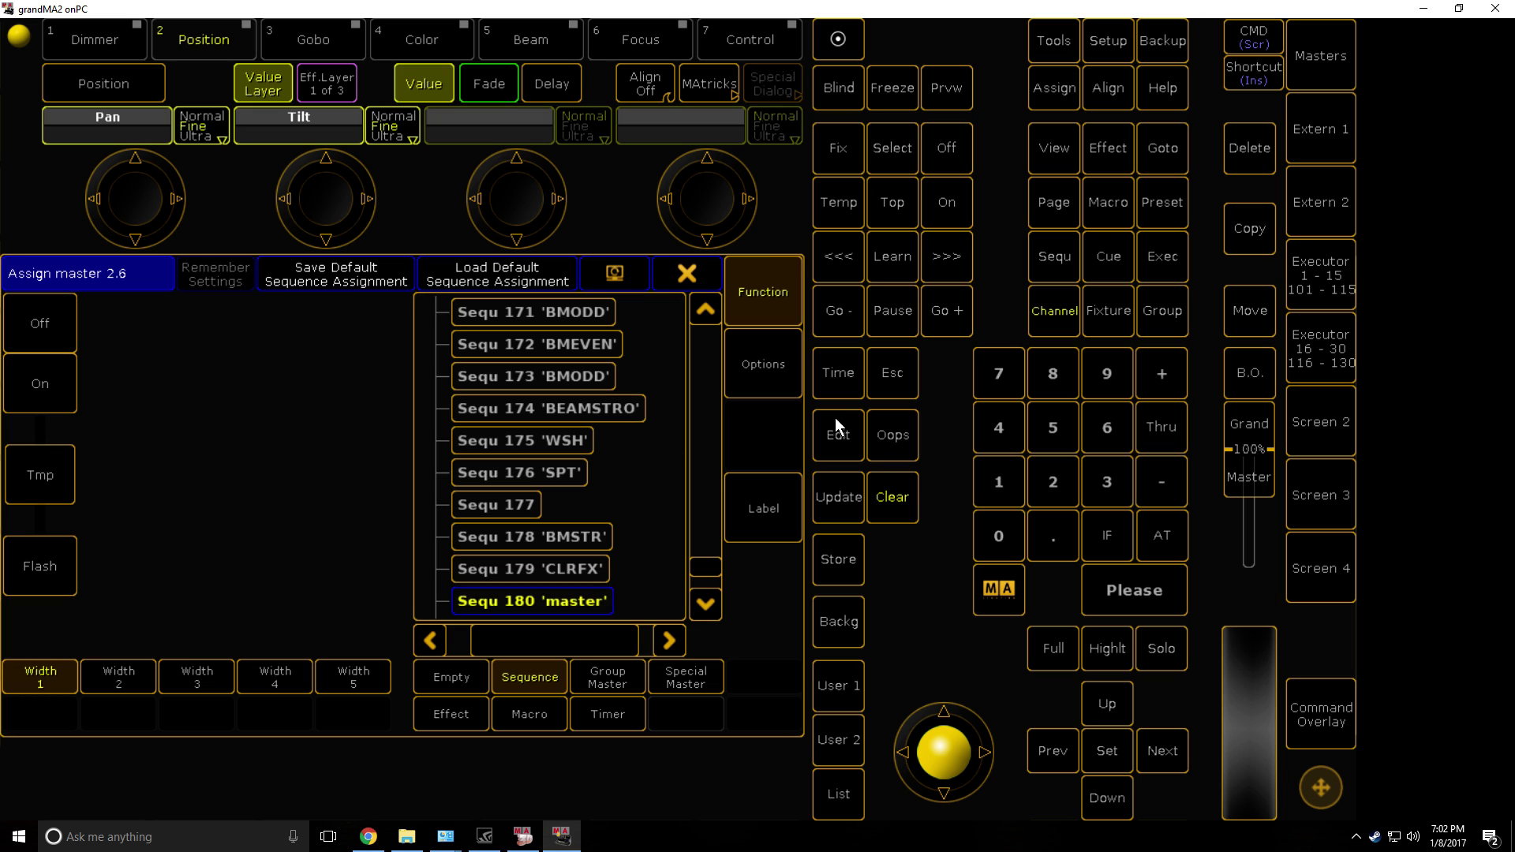
Turn on Kill Protect and Ignore Exec Time for the master sequence and change its playback priority
left_click(755, 378)
left_click(480, 434)
left_click(488, 396)
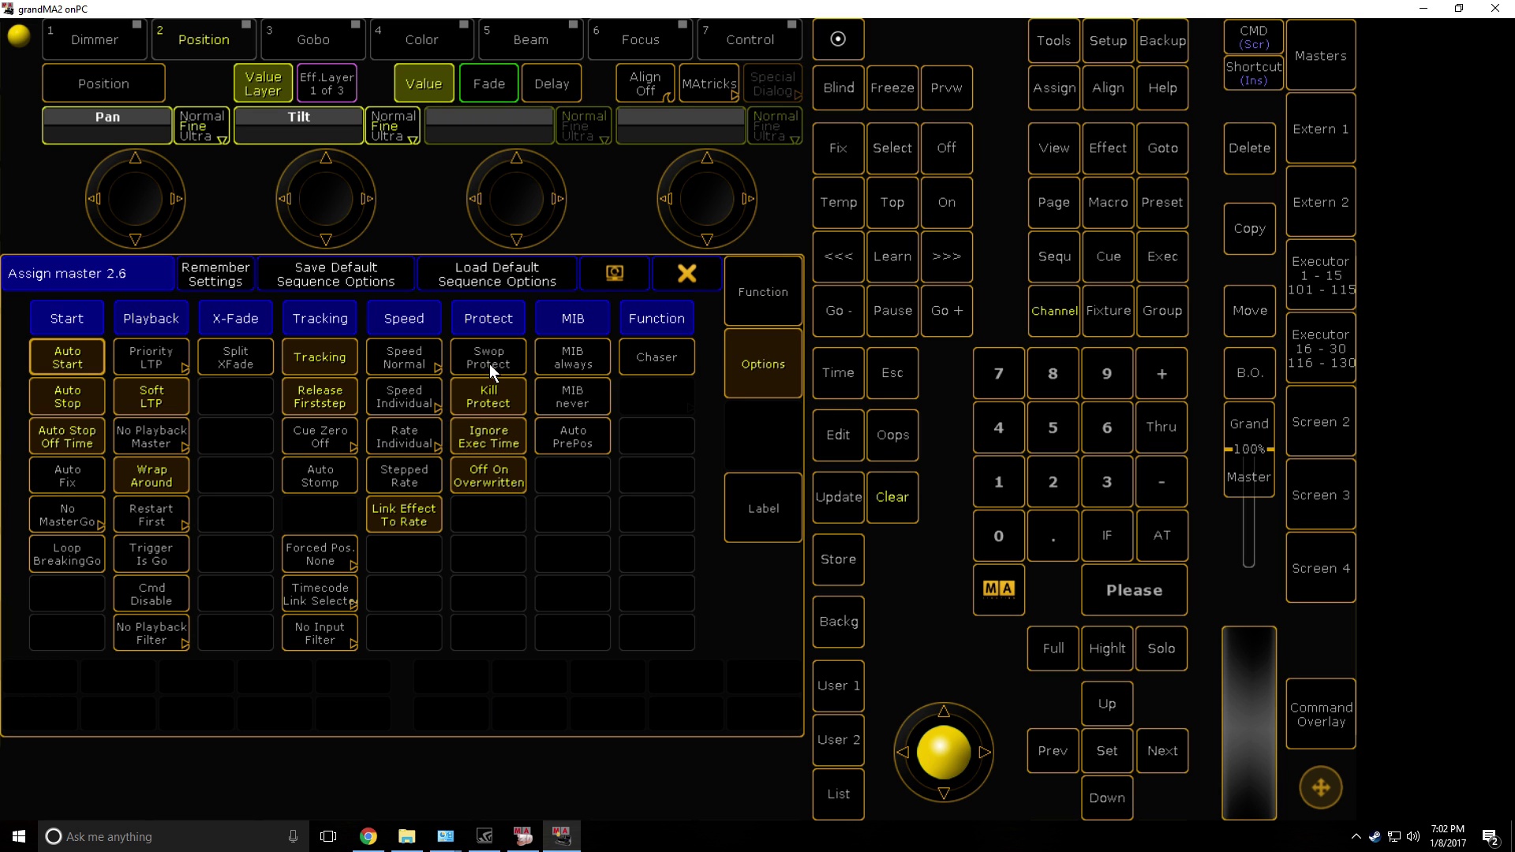
left_click(145, 353)
left_click(161, 420)
left_click(686, 273)
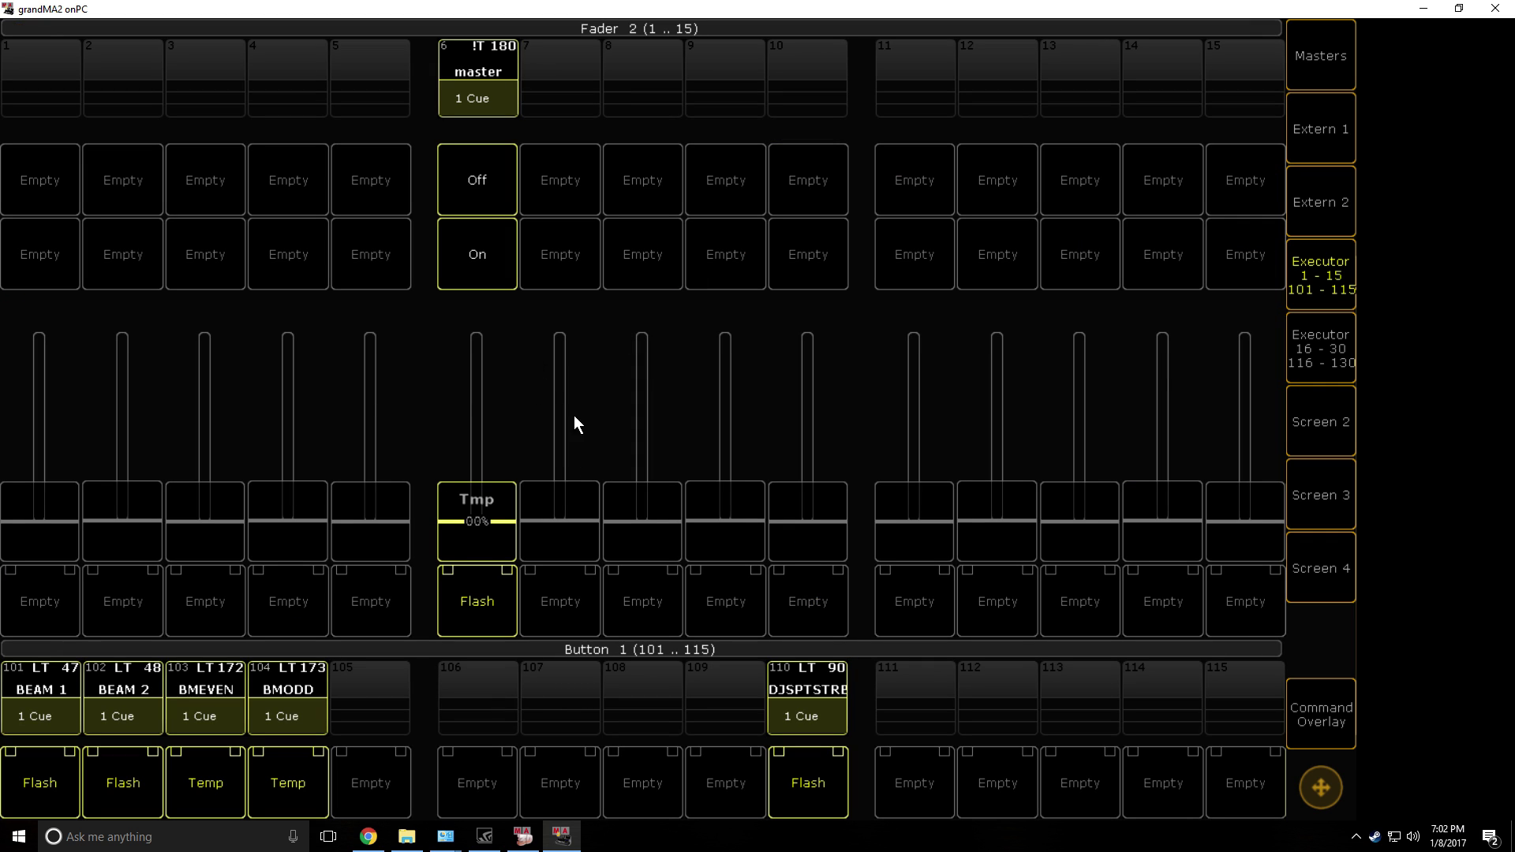
Start the BMCRCL playback on executor button 106 and select the Beams#3 group
left_click(1337, 268)
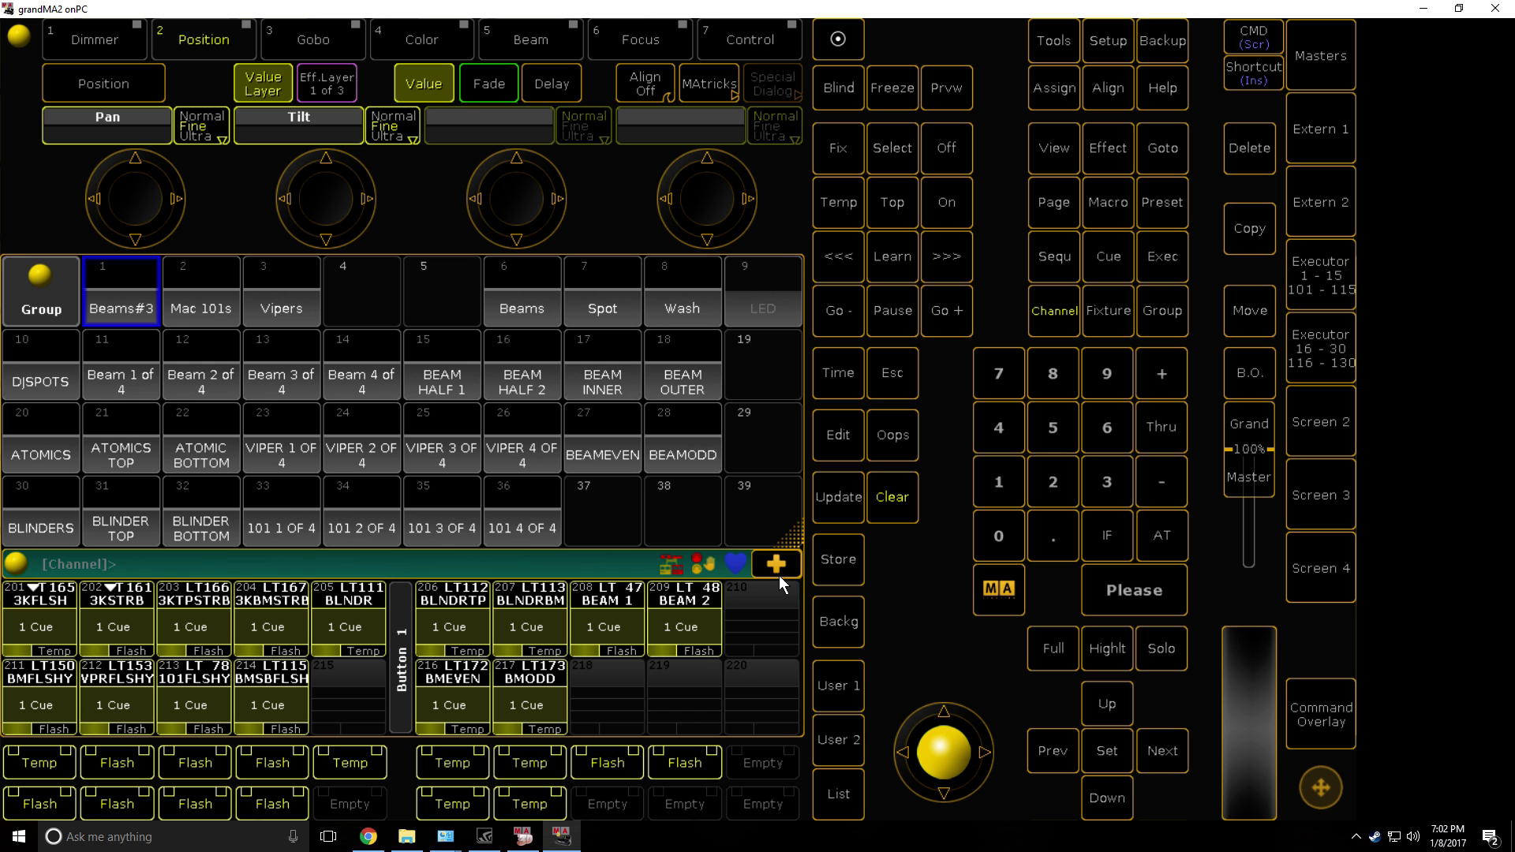
left_click(1334, 497)
left_click(456, 93)
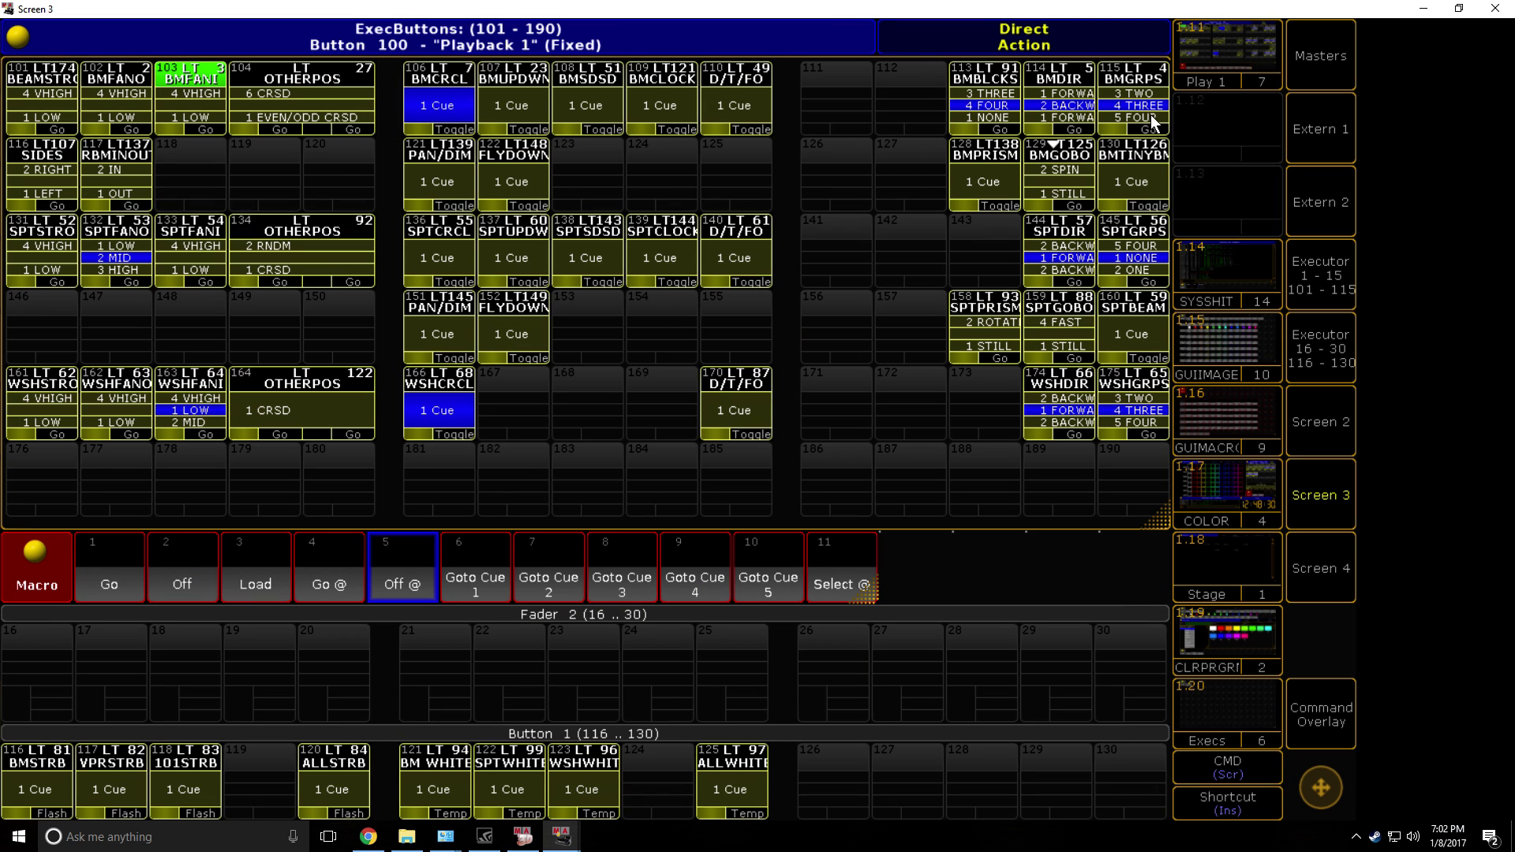
left_click(1351, 505)
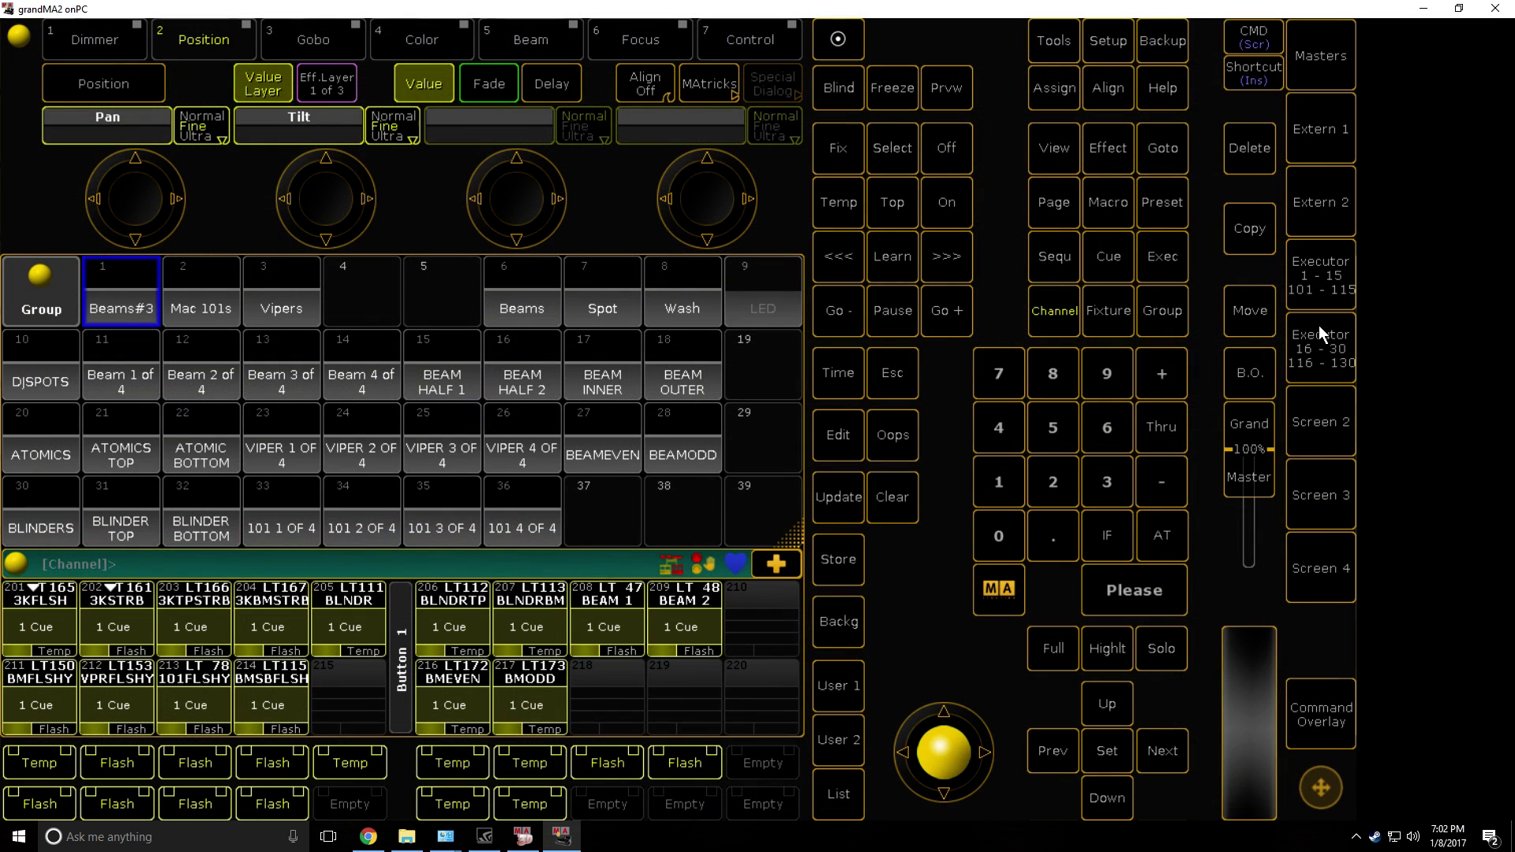
left_click(117, 286)
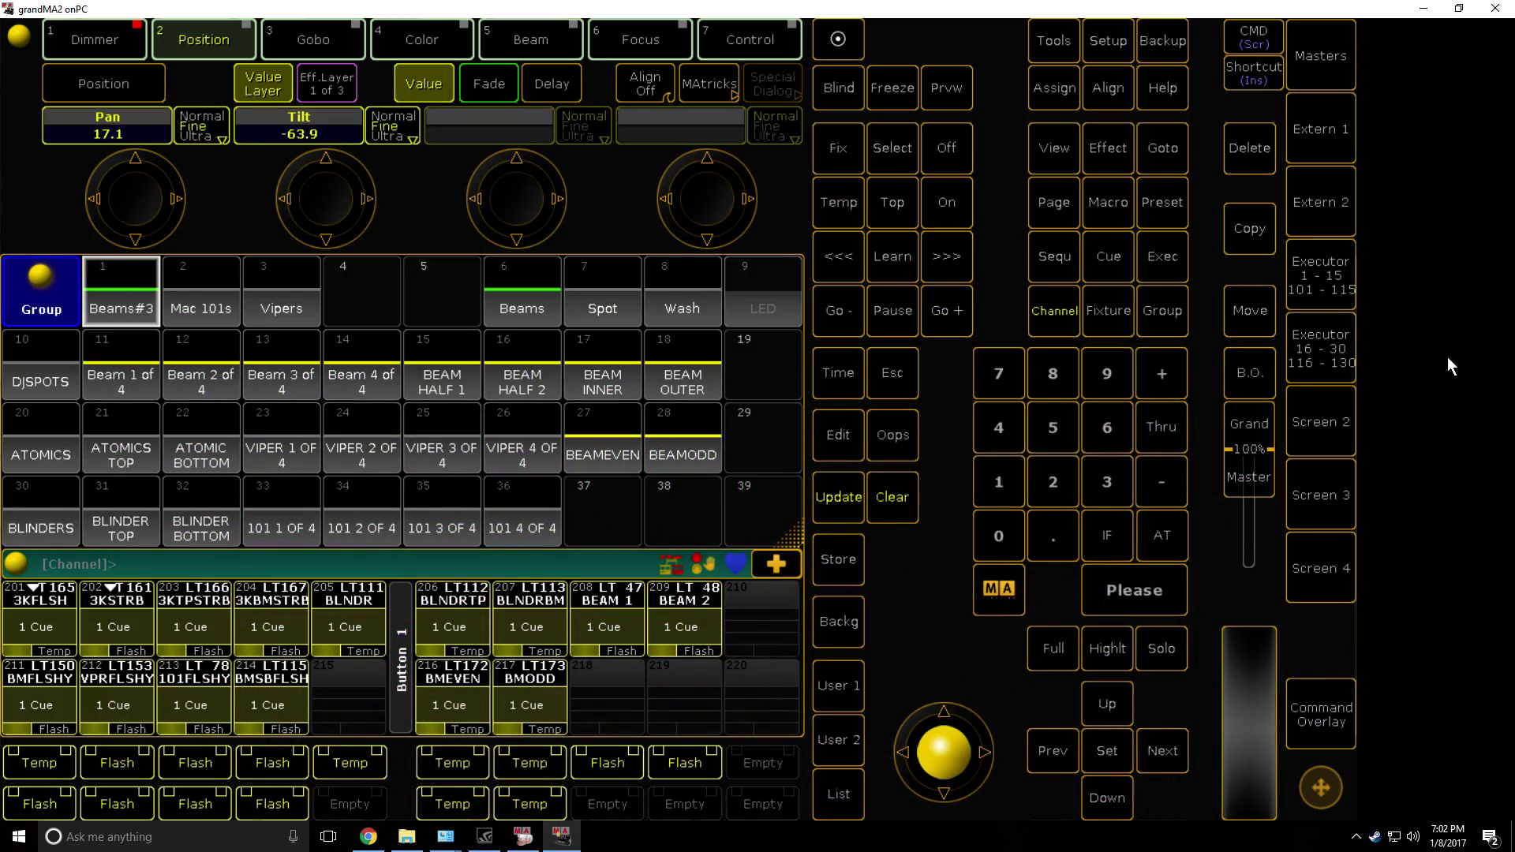
Raise the master temp fader, set it to 50% and check the beam movement in MA 3D
left_click(1321, 275)
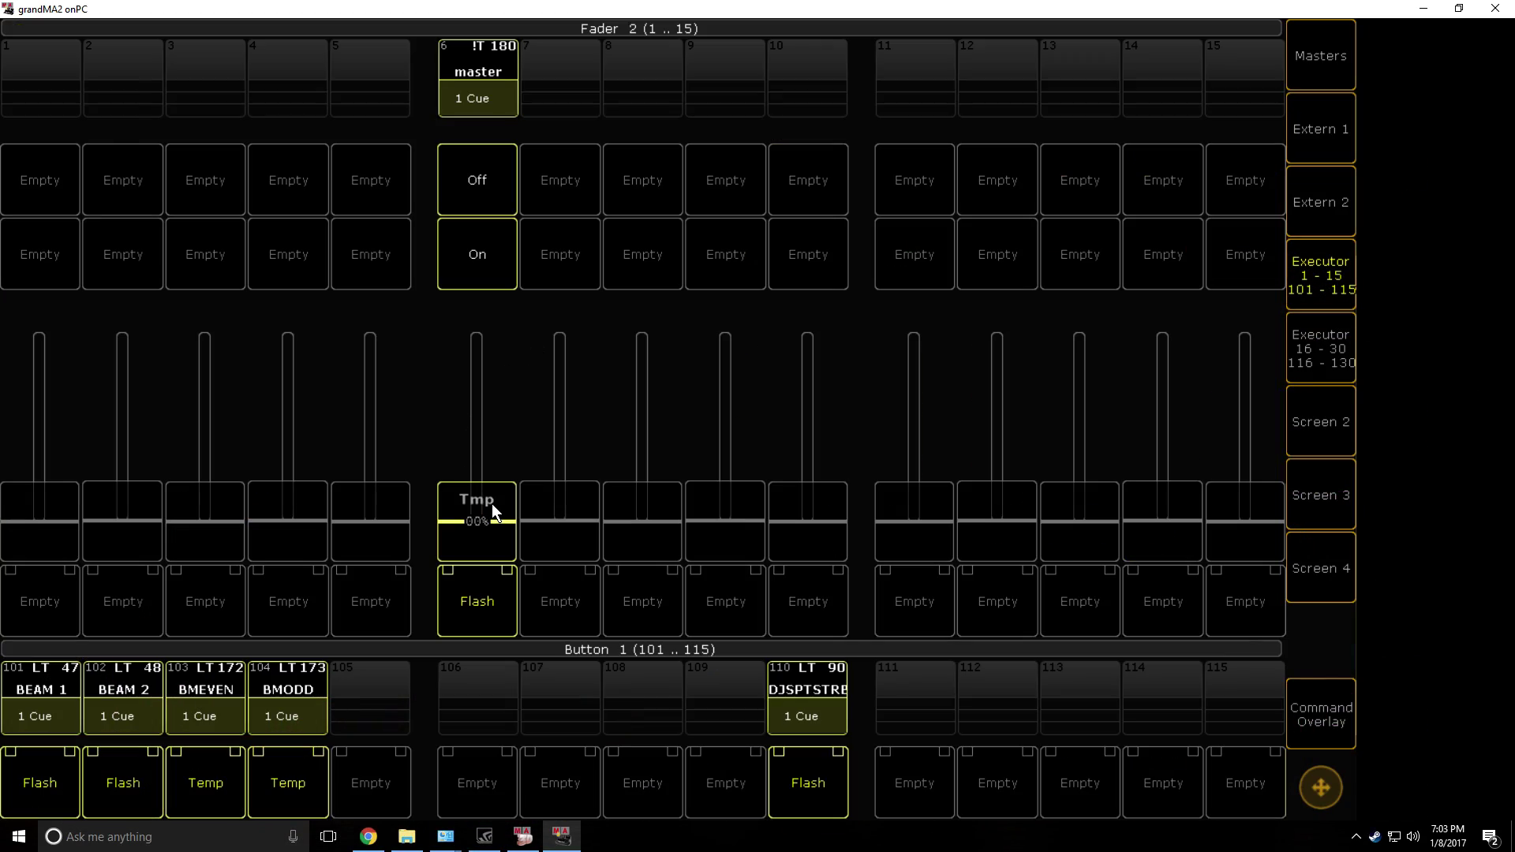
left_click_drag(494, 508, 522, 277)
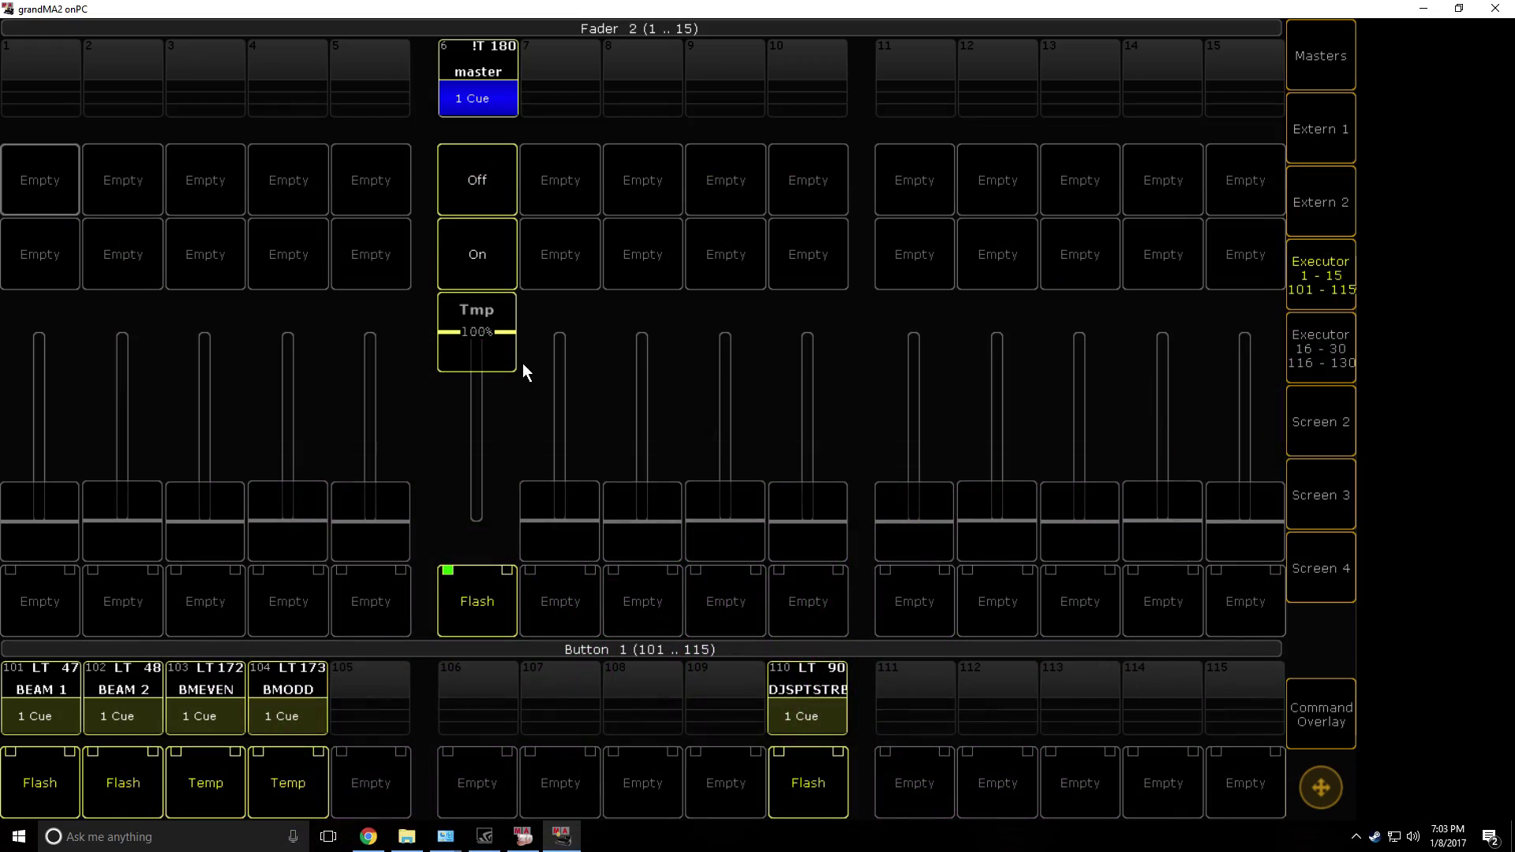
left_click_drag(522, 371, 505, 428)
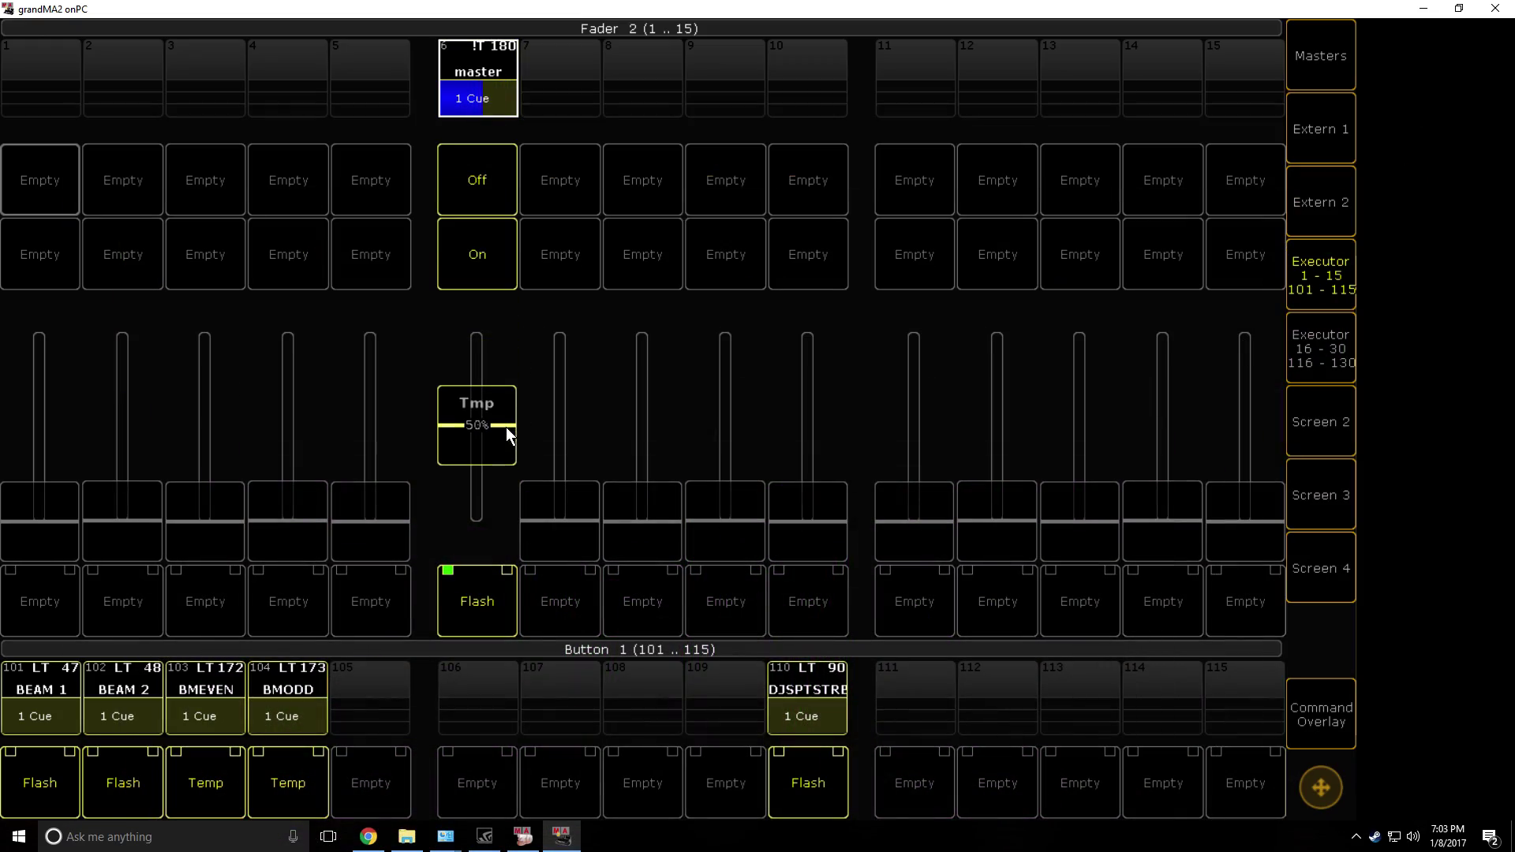
left_click(527, 838)
left_click(561, 836)
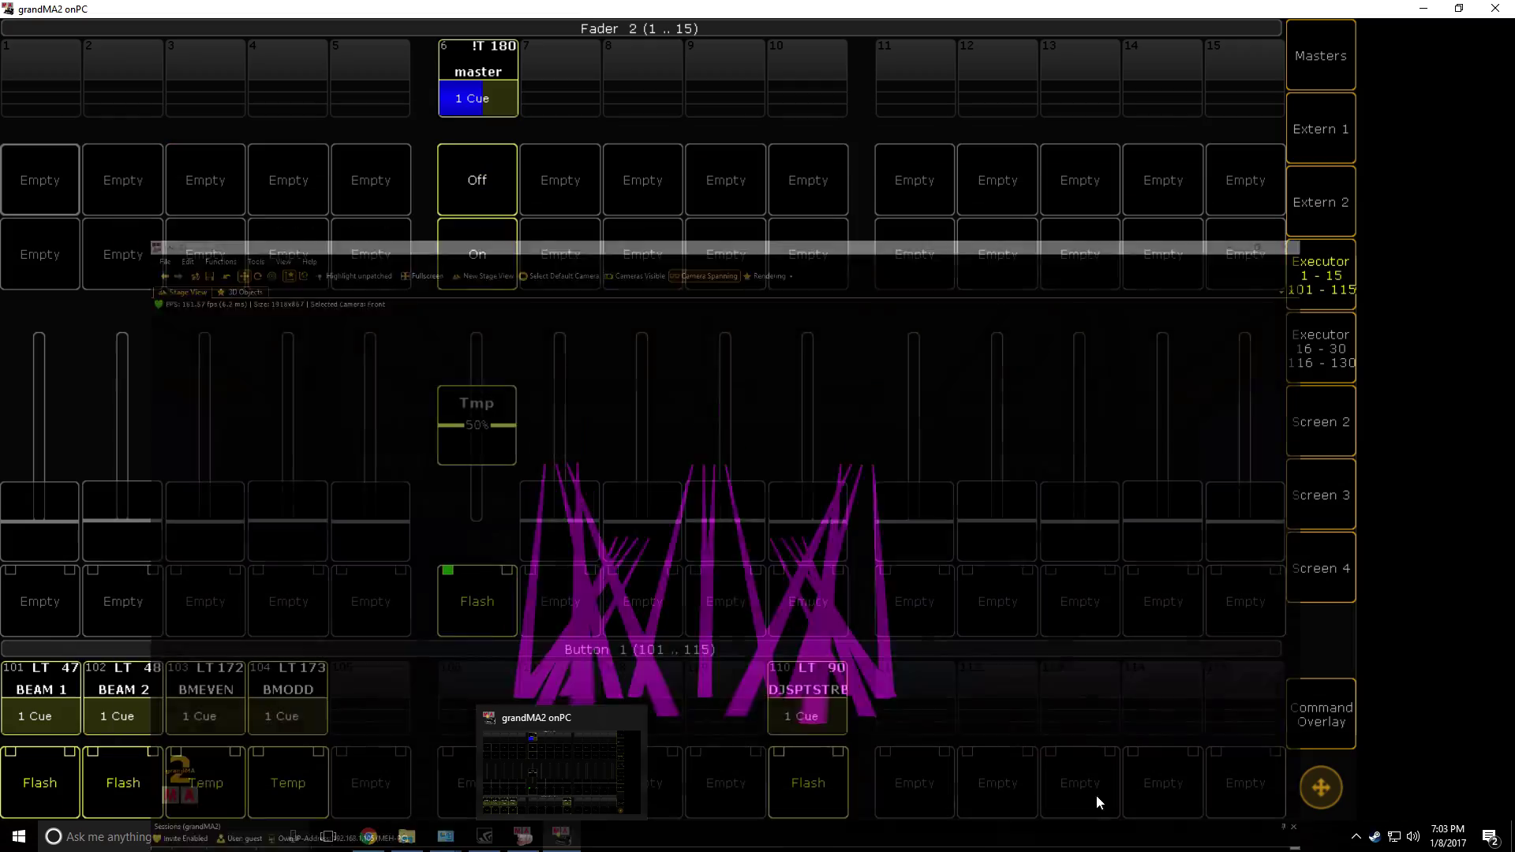
left_click(520, 843)
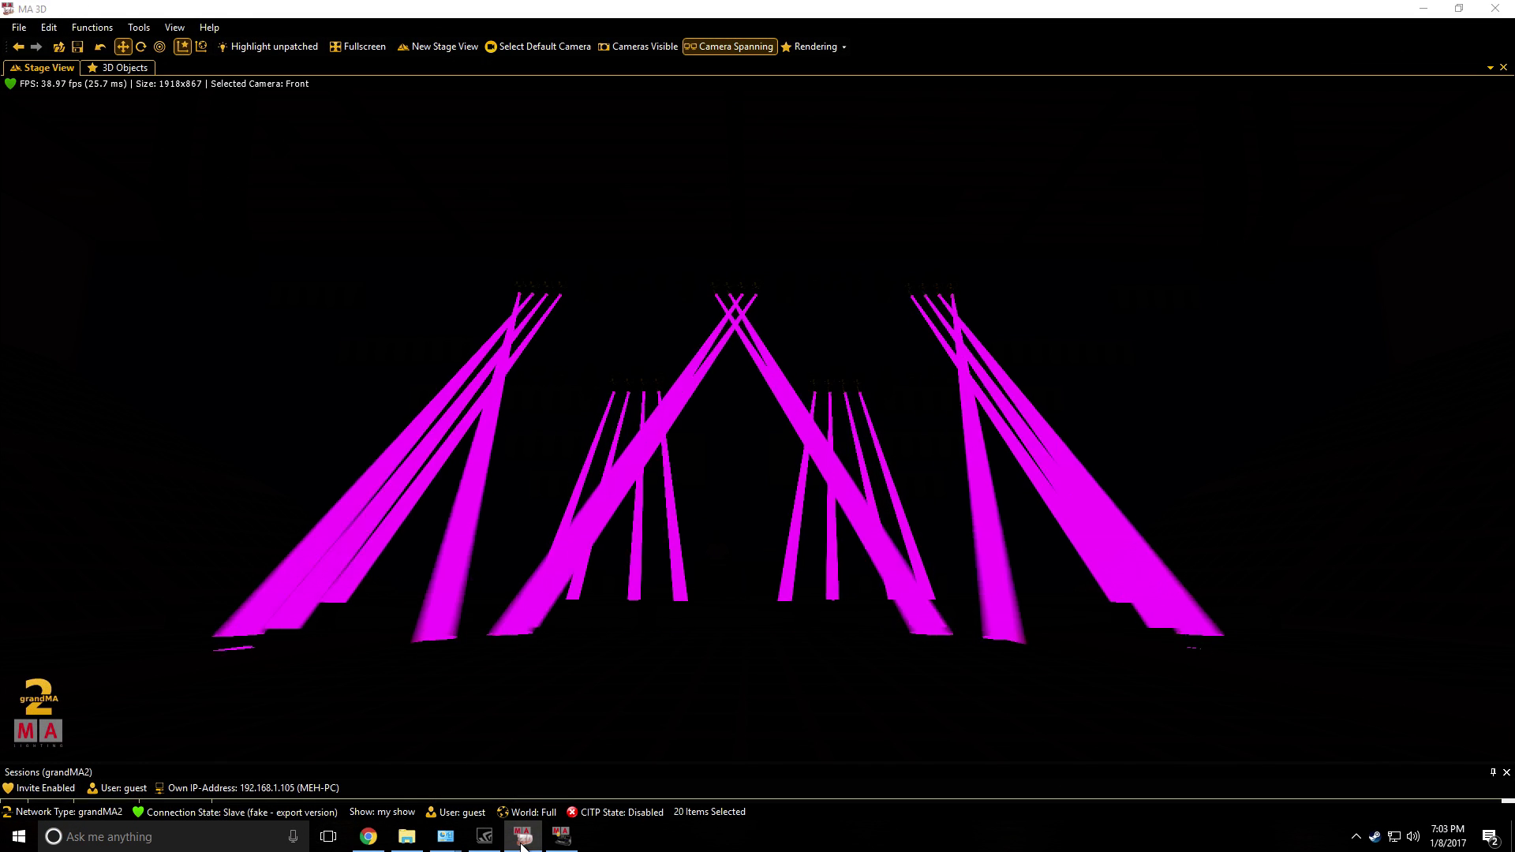
left_click(522, 844)
Turn on the keyboard shortcuts, set the MVSPD fader on page 1 to 3.09 BPM and check the beams in MA 3D
key("Scroll_Lock")
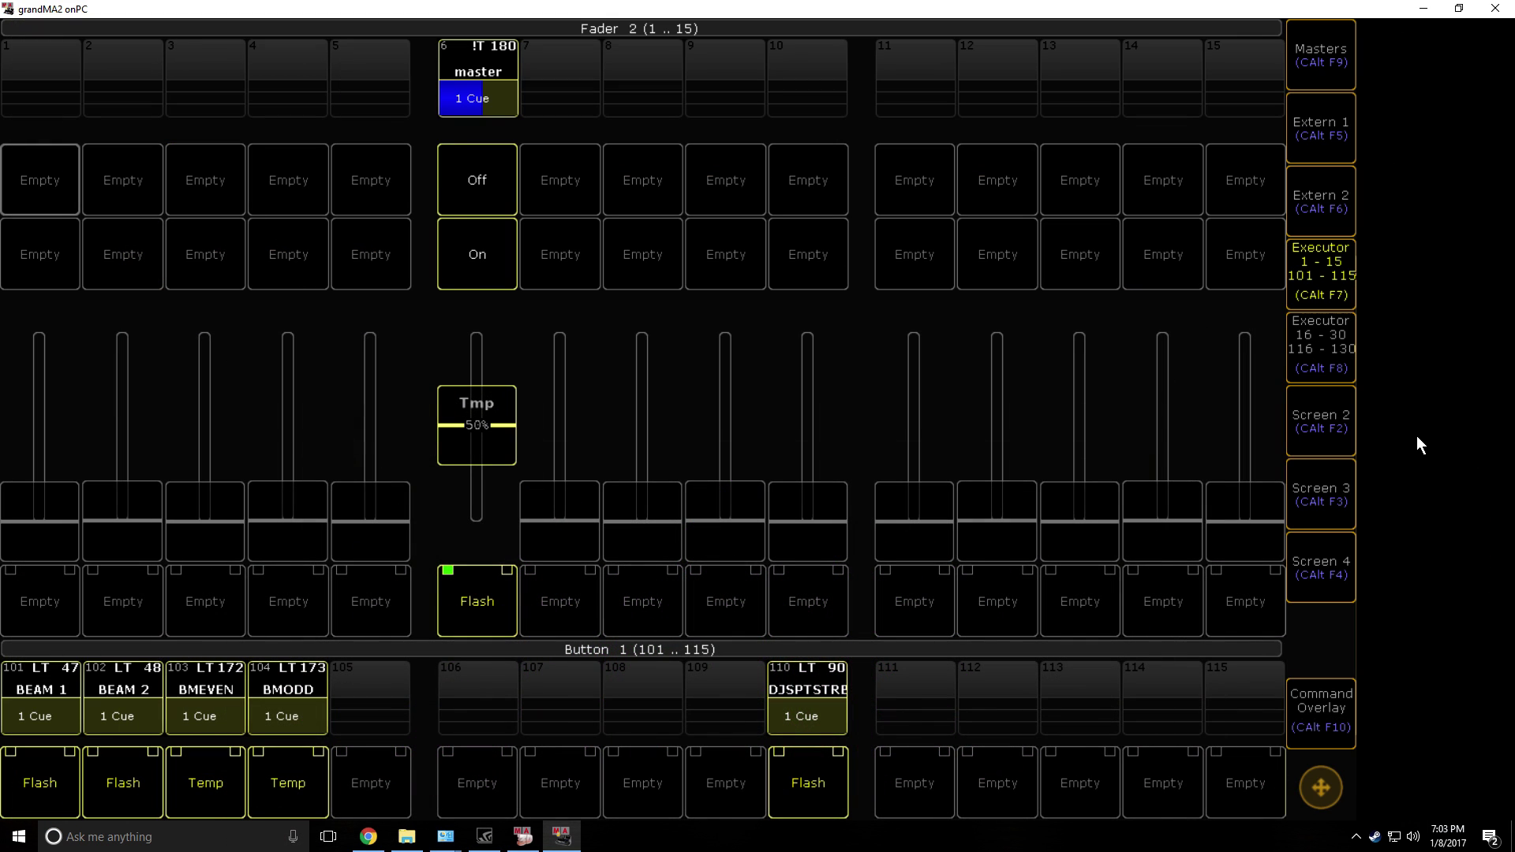
key("Page_Up")
key("Page_Down")
key("Page_Down")
left_click(1327, 325)
left_click_drag(1243, 436, 1246, 488)
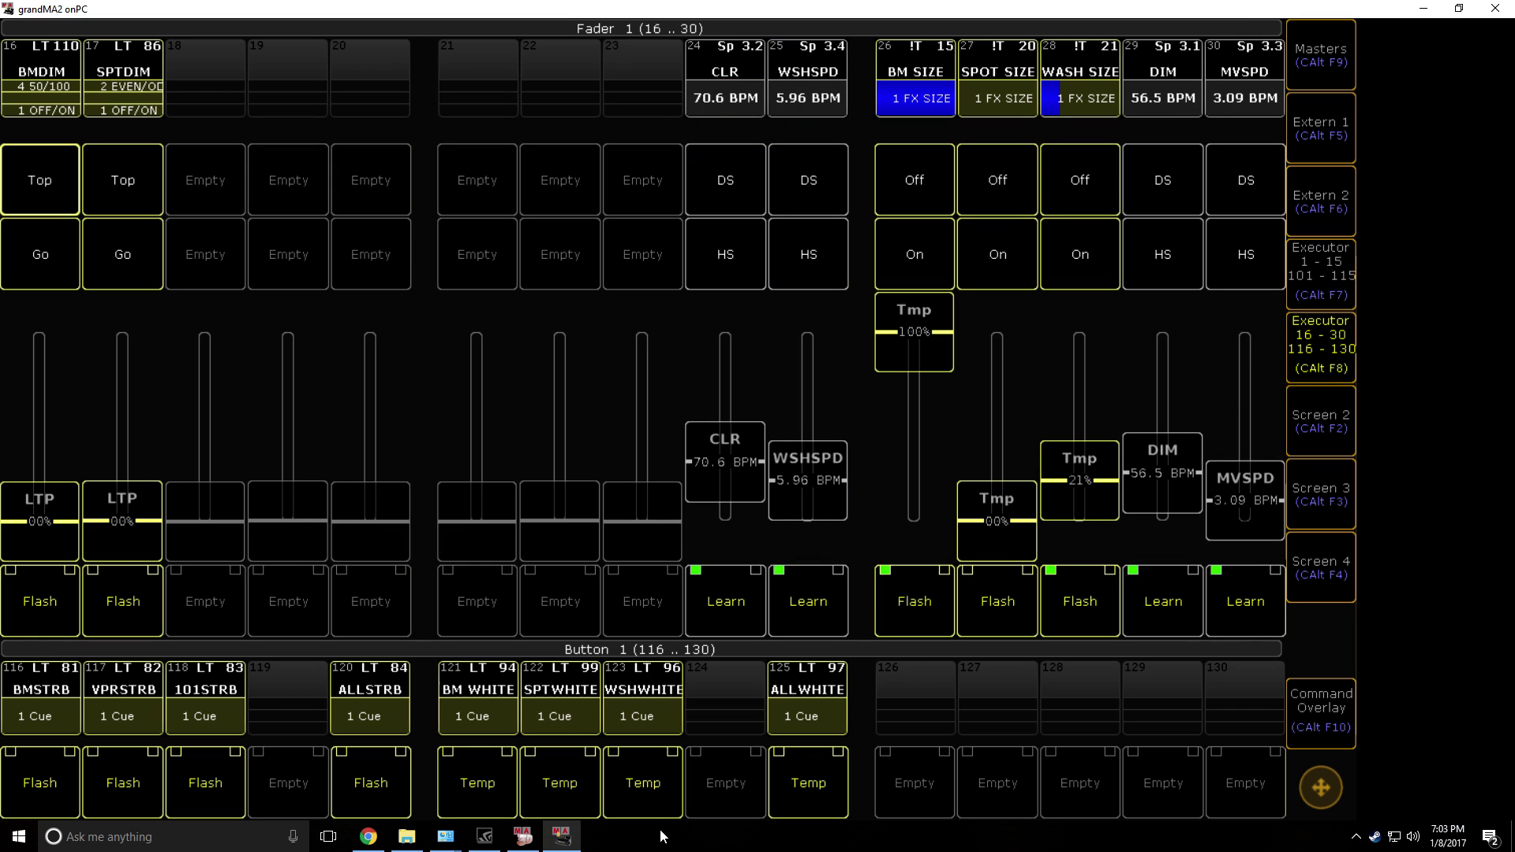
left_click(524, 838)
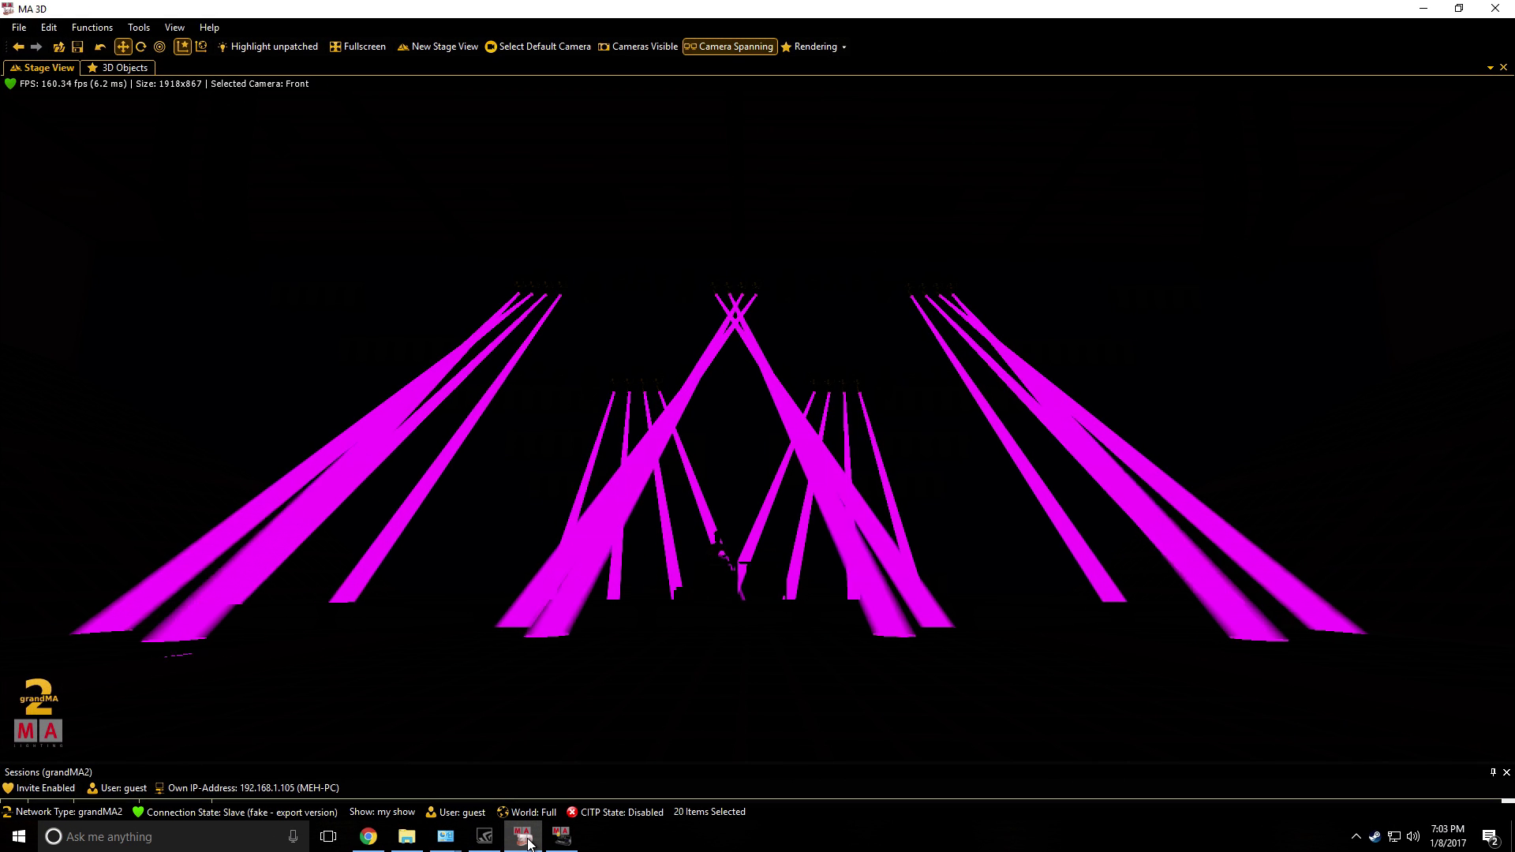
left_click(524, 838)
Lower the master temp fader on fader page 2 to 0% and check the beams in MA 3D
left_click(1344, 320)
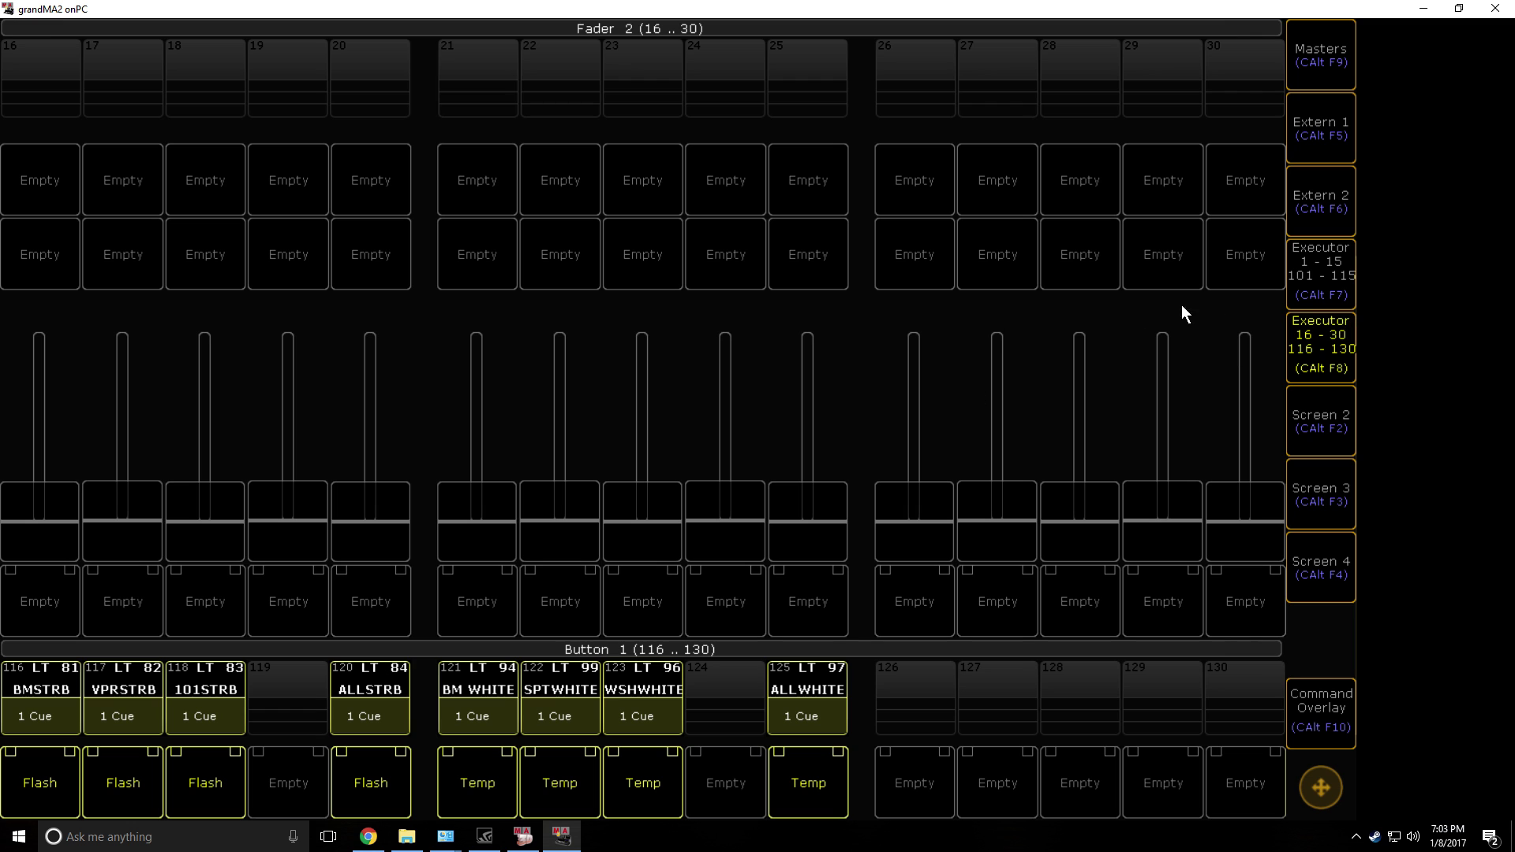
left_click(1302, 297)
left_click_drag(475, 442, 481, 551)
mouse_move(524, 836)
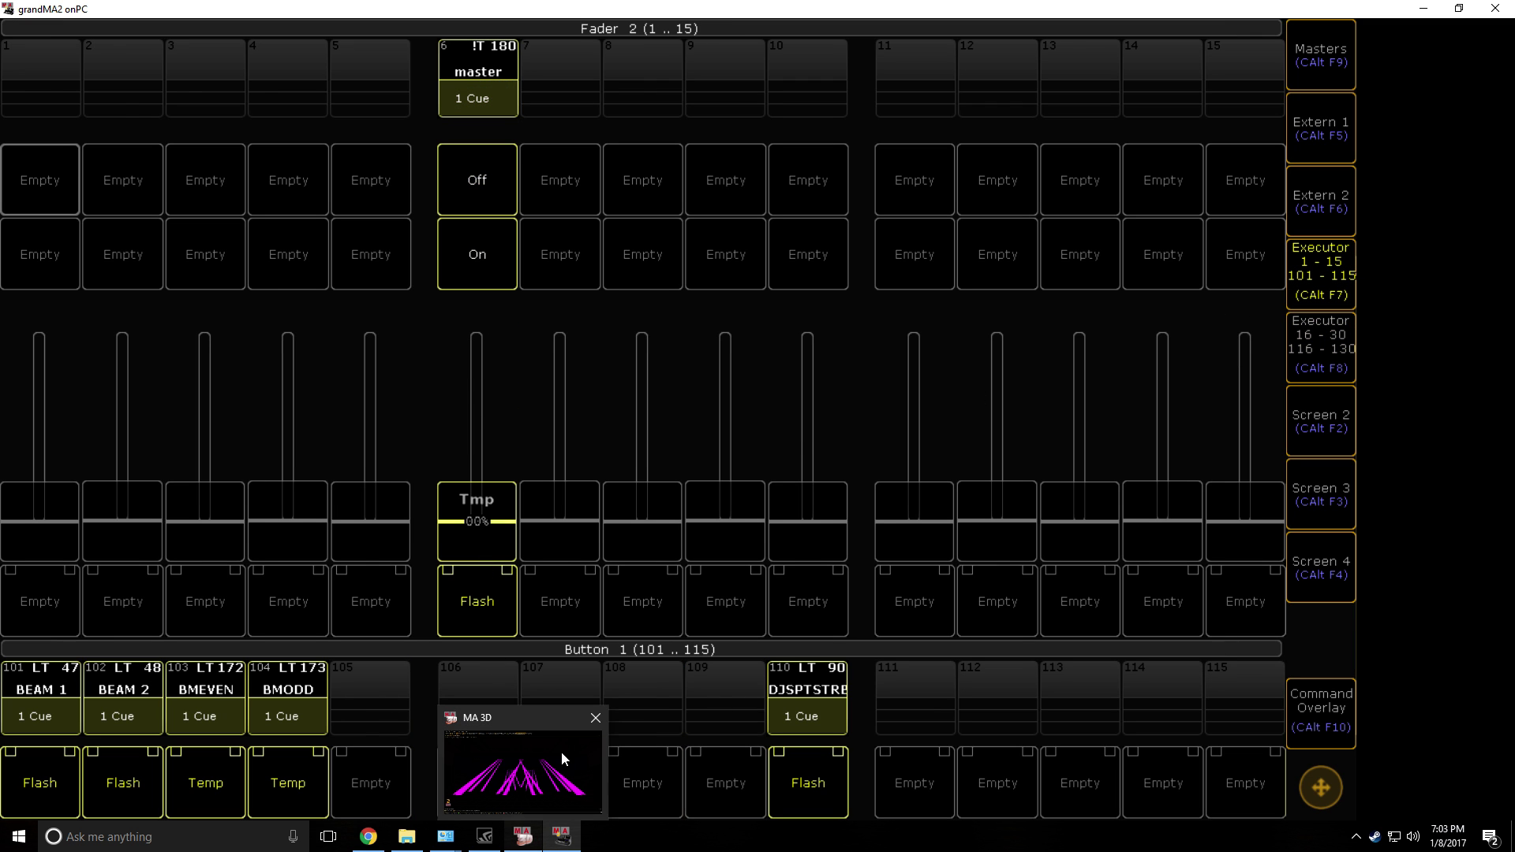
left_click(561, 751)
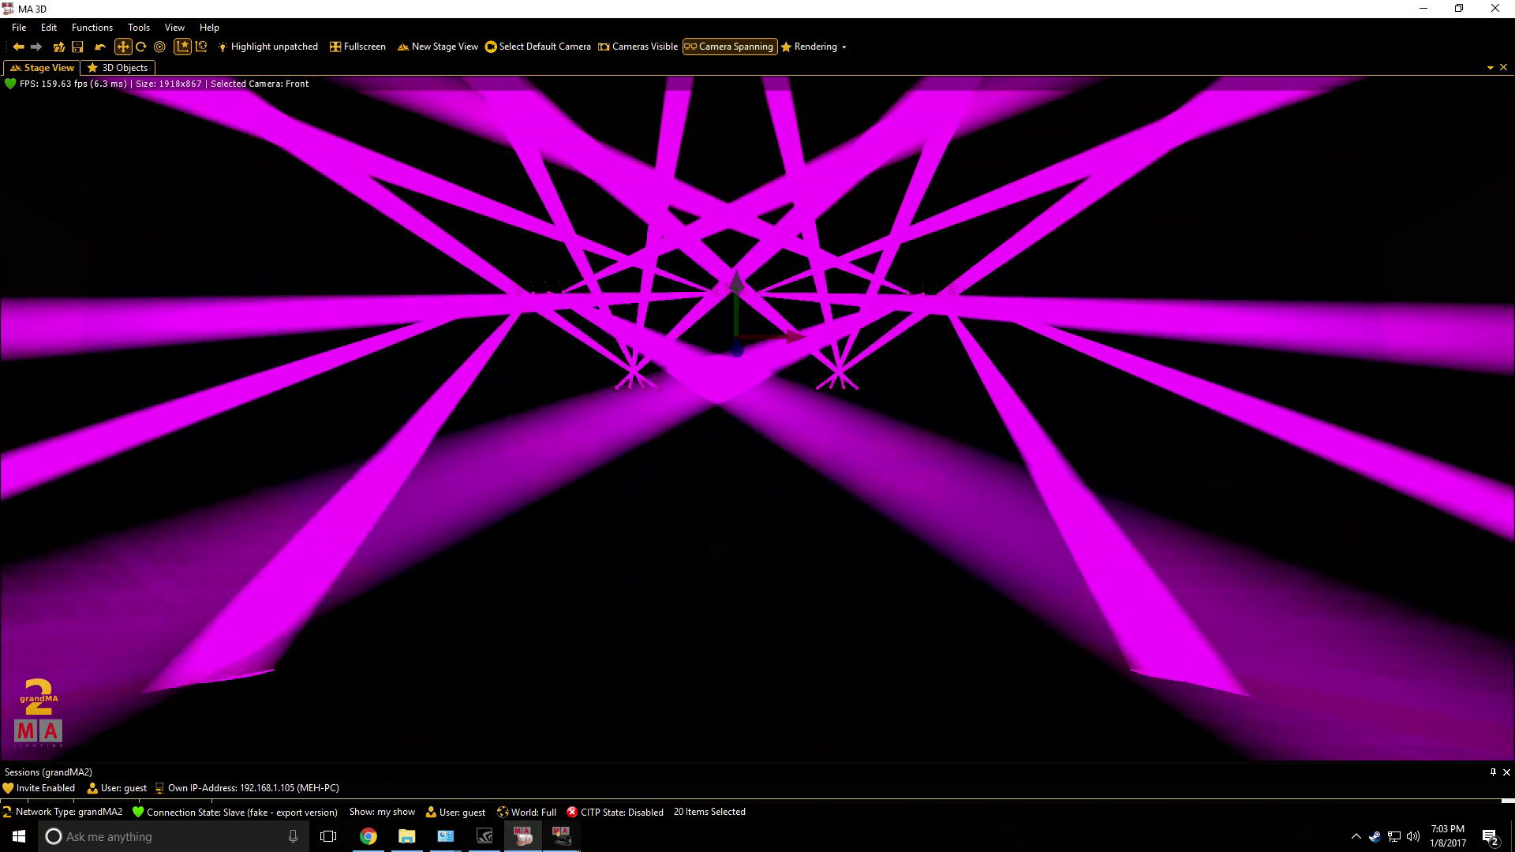
Raise the master temp fader partway, check the beams in MA 3D, and return the fader to 0%
left_click(577, 849)
left_click_drag(513, 509, 509, 395)
left_click(536, 842)
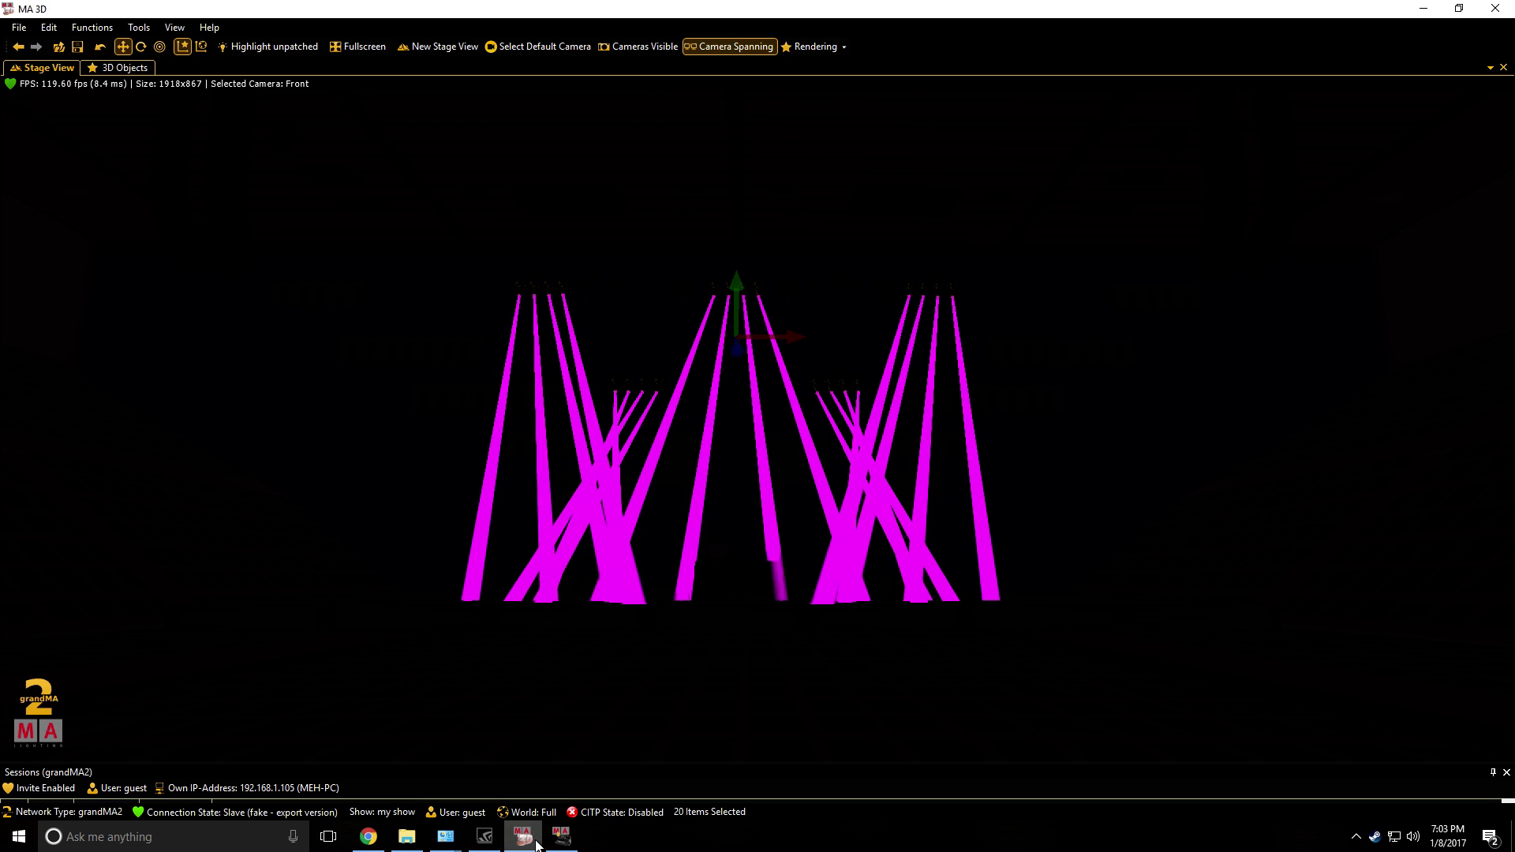
key("alt+Tab")
left_click_drag(494, 466, 488, 631)
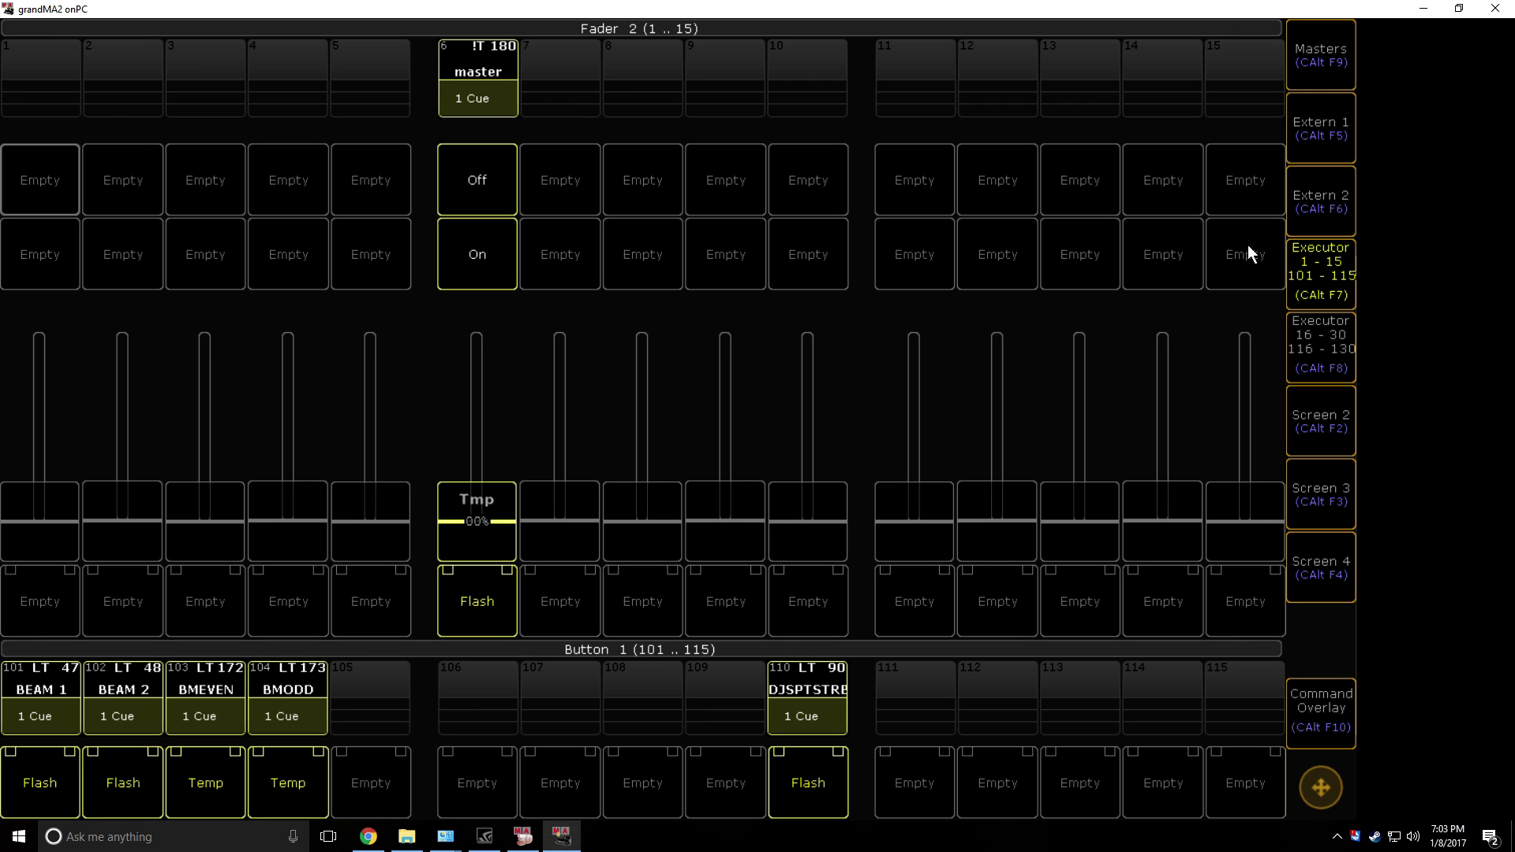
Clear the programmer and return to executors 1 to 15 on fader page 2
left_click(1313, 229)
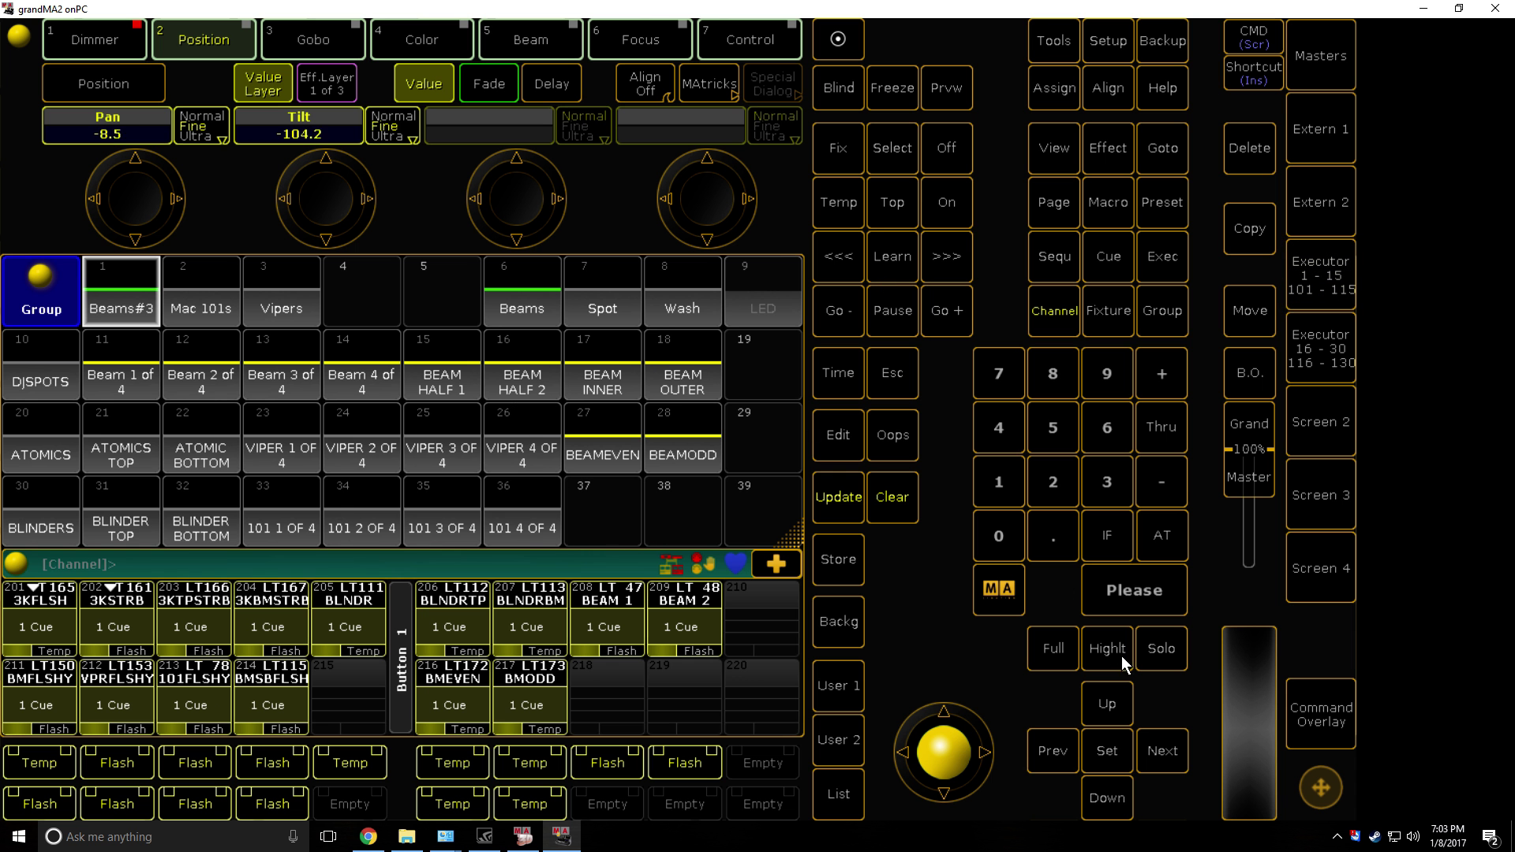
left_click(909, 496)
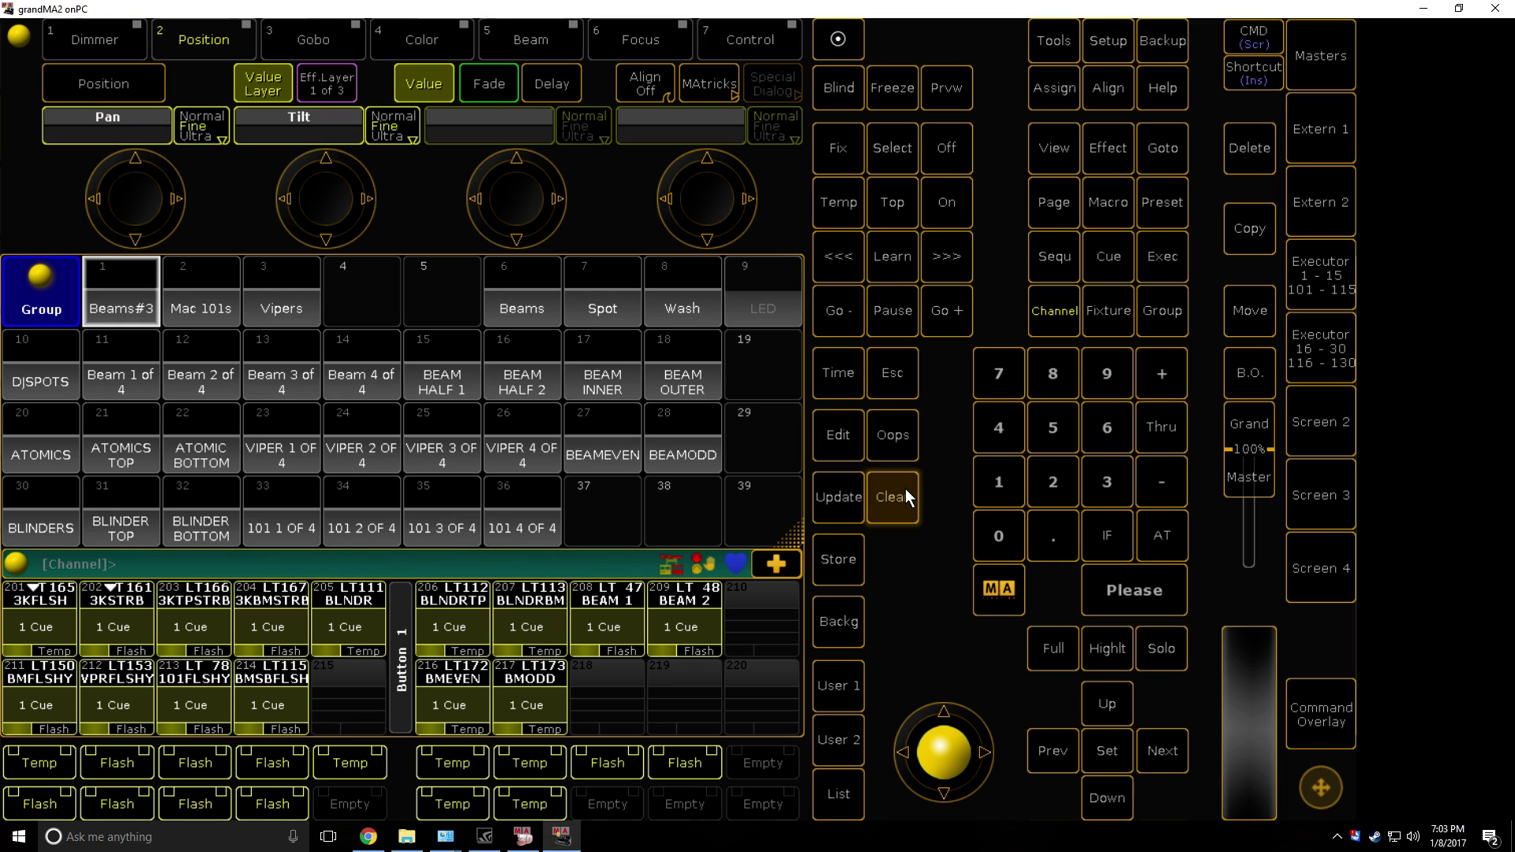
left_click(1326, 274)
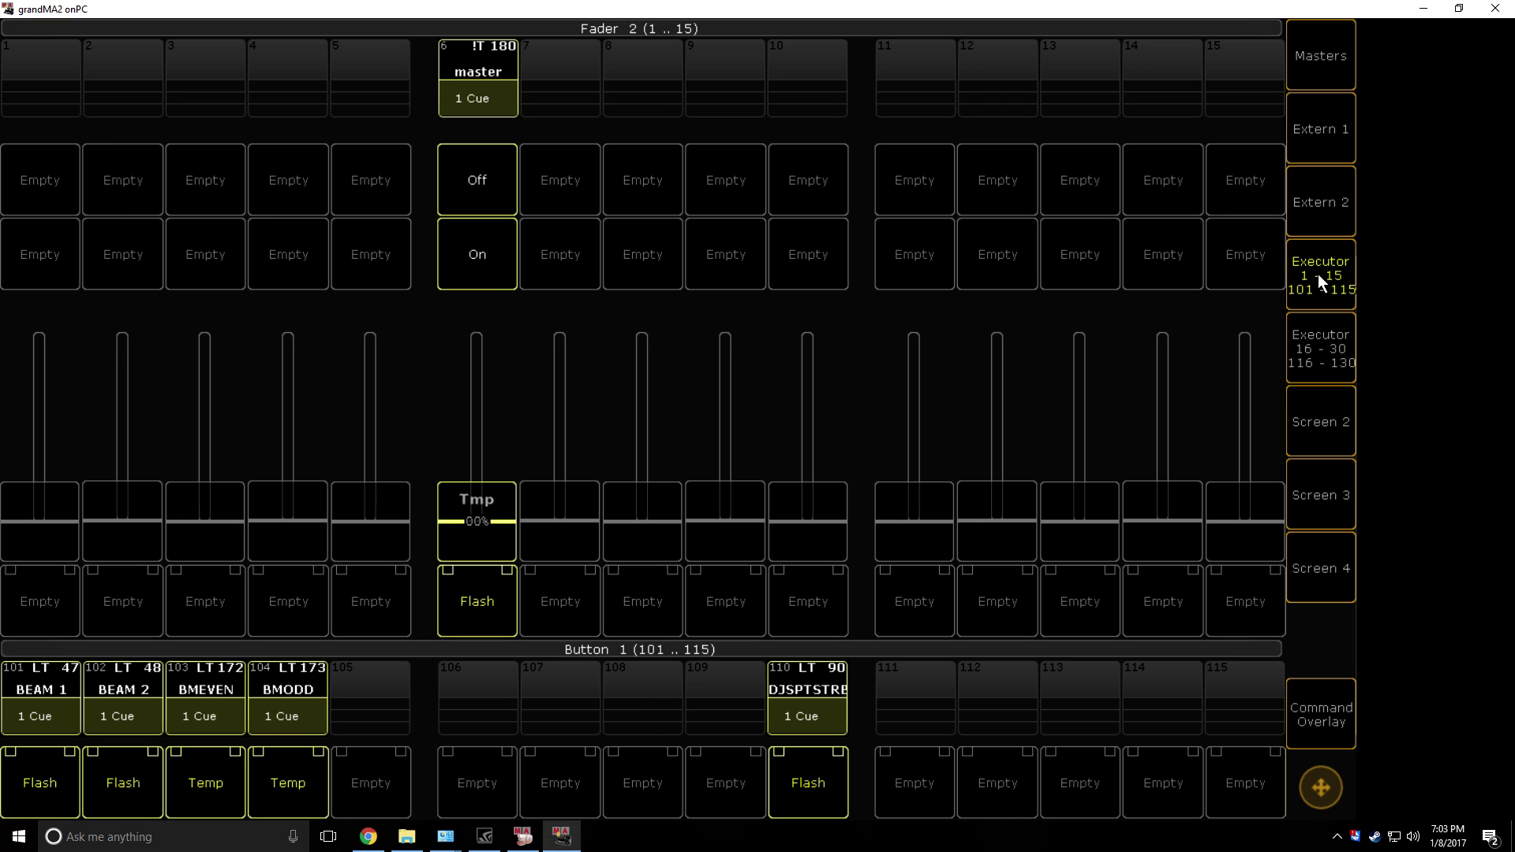
key("Scroll_Lock")
key("Page_Down")
left_click_drag(47, 527, 50, 325)
left_click(1351, 272)
key("Insert")
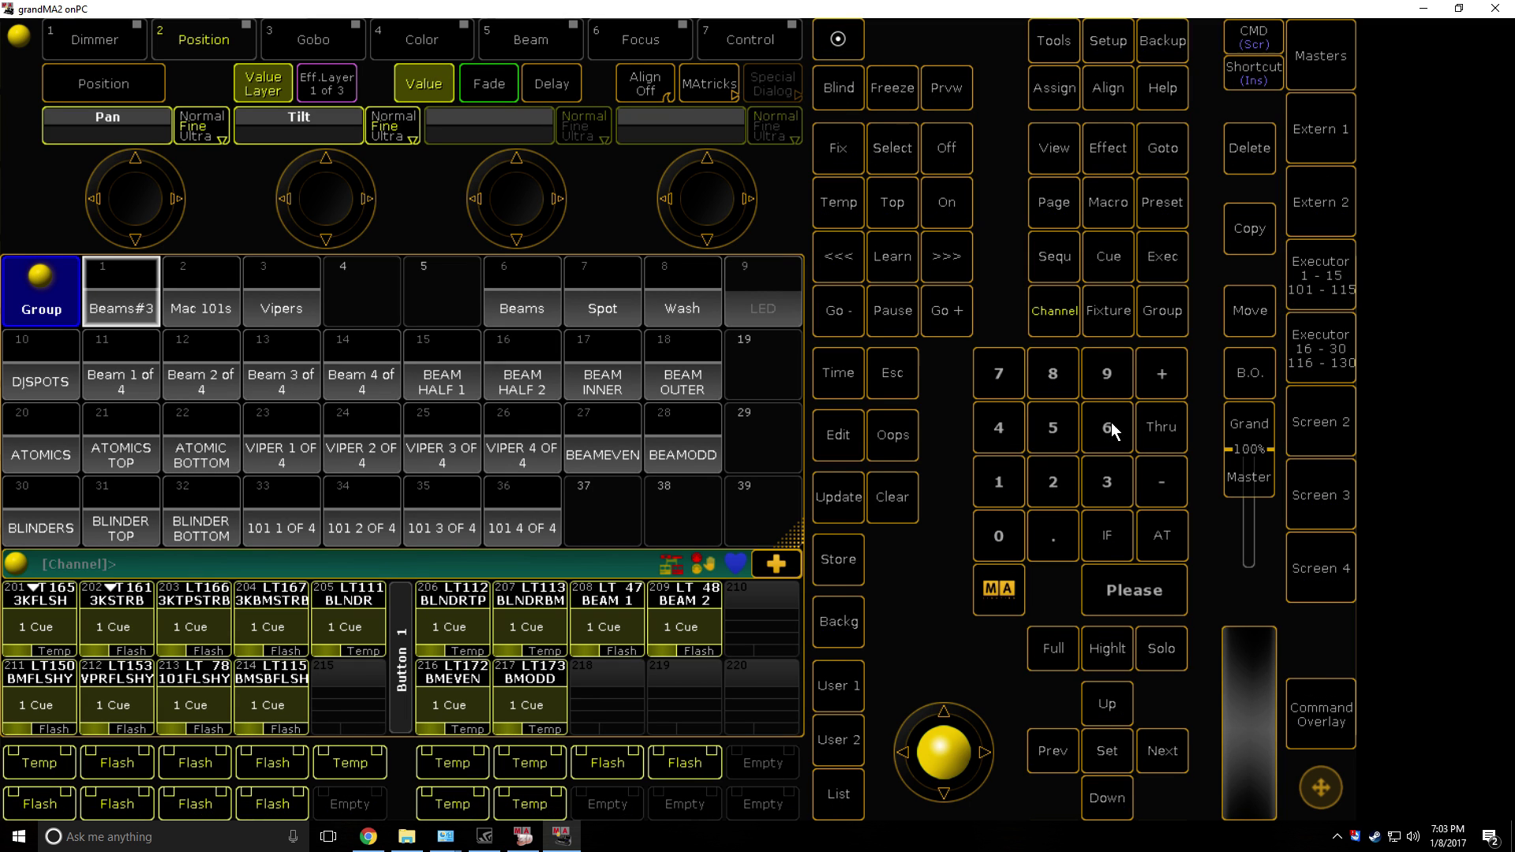
left_click(1341, 276)
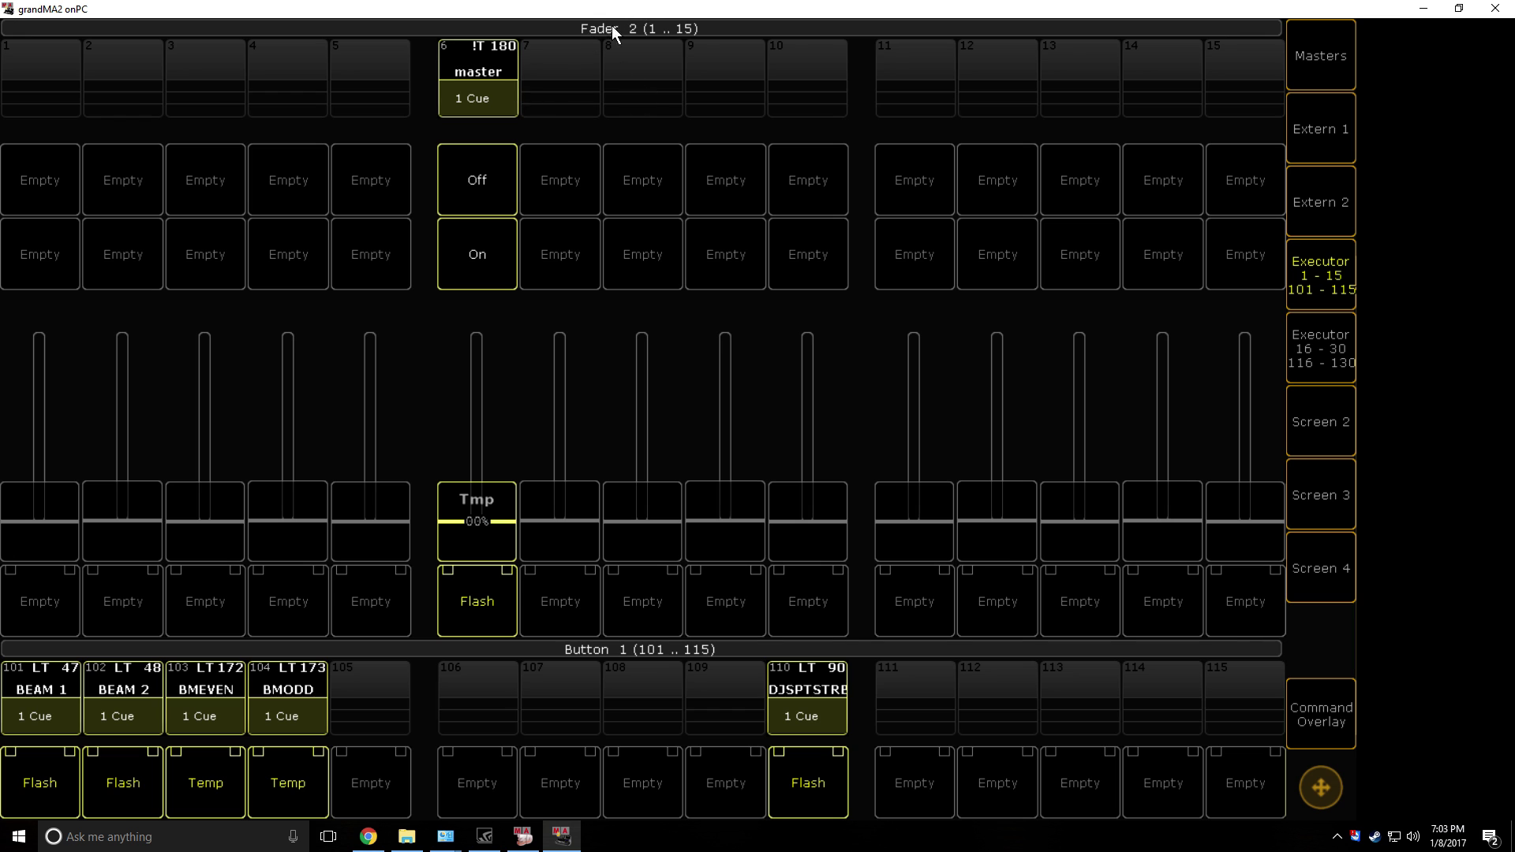
Open the patch and fixture schedule and select the DUMMY layer
left_click(1302, 300)
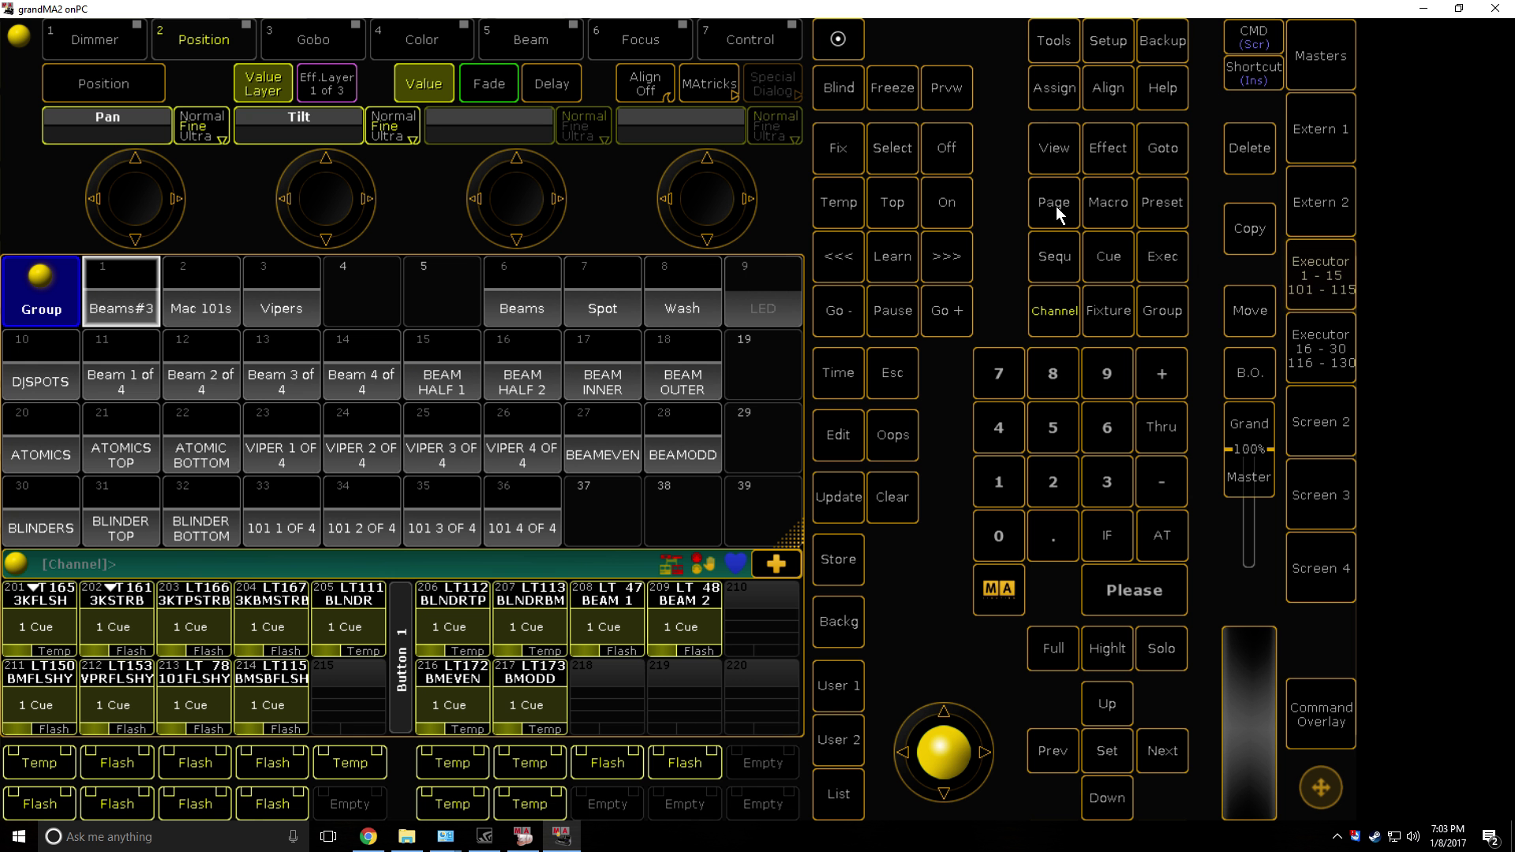
left_click(1108, 49)
left_click(113, 357)
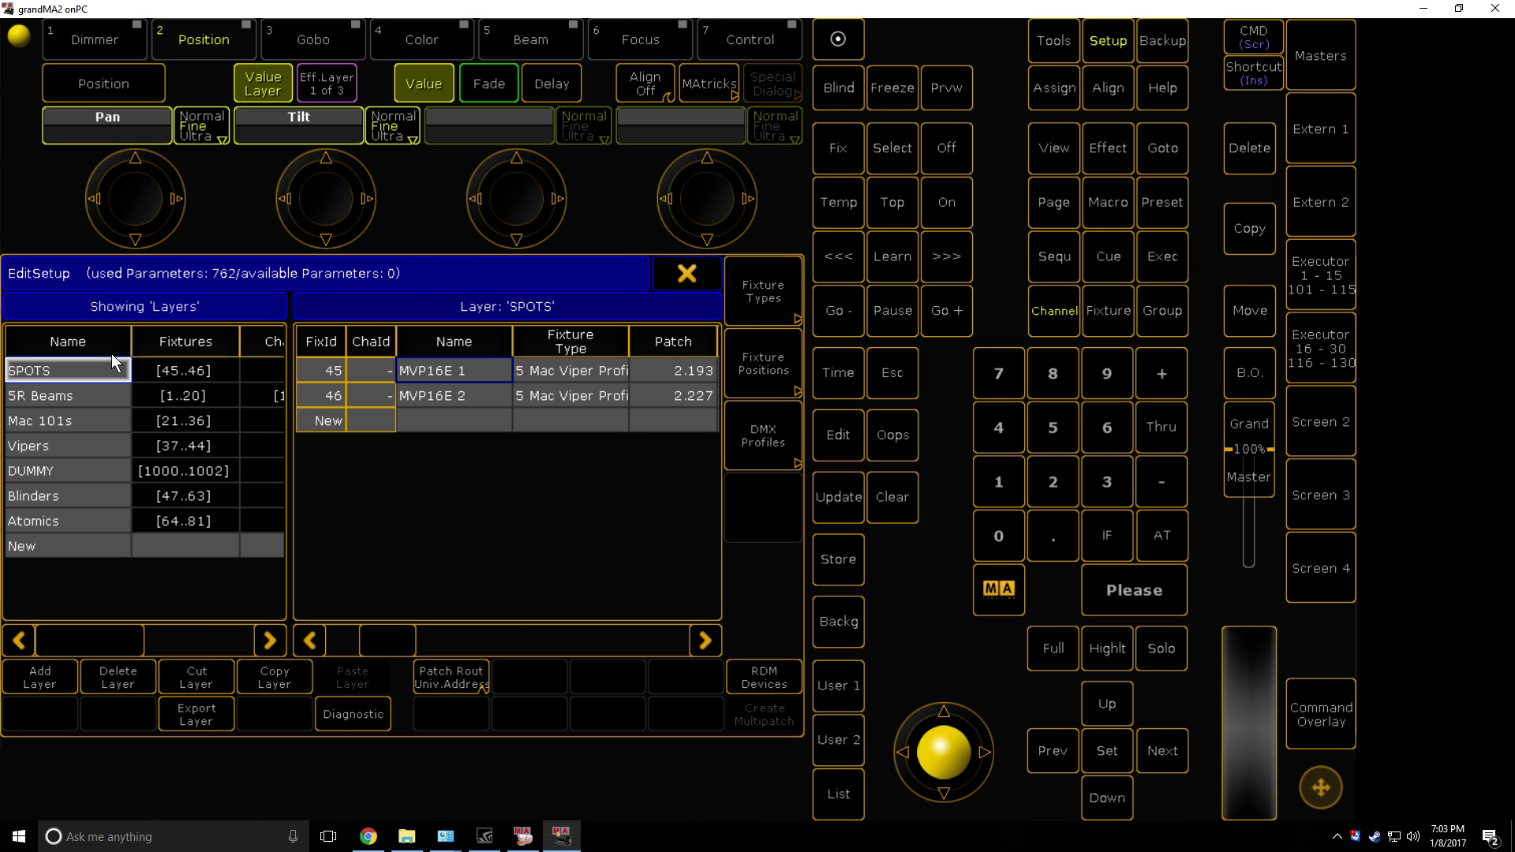
left_click(53, 473)
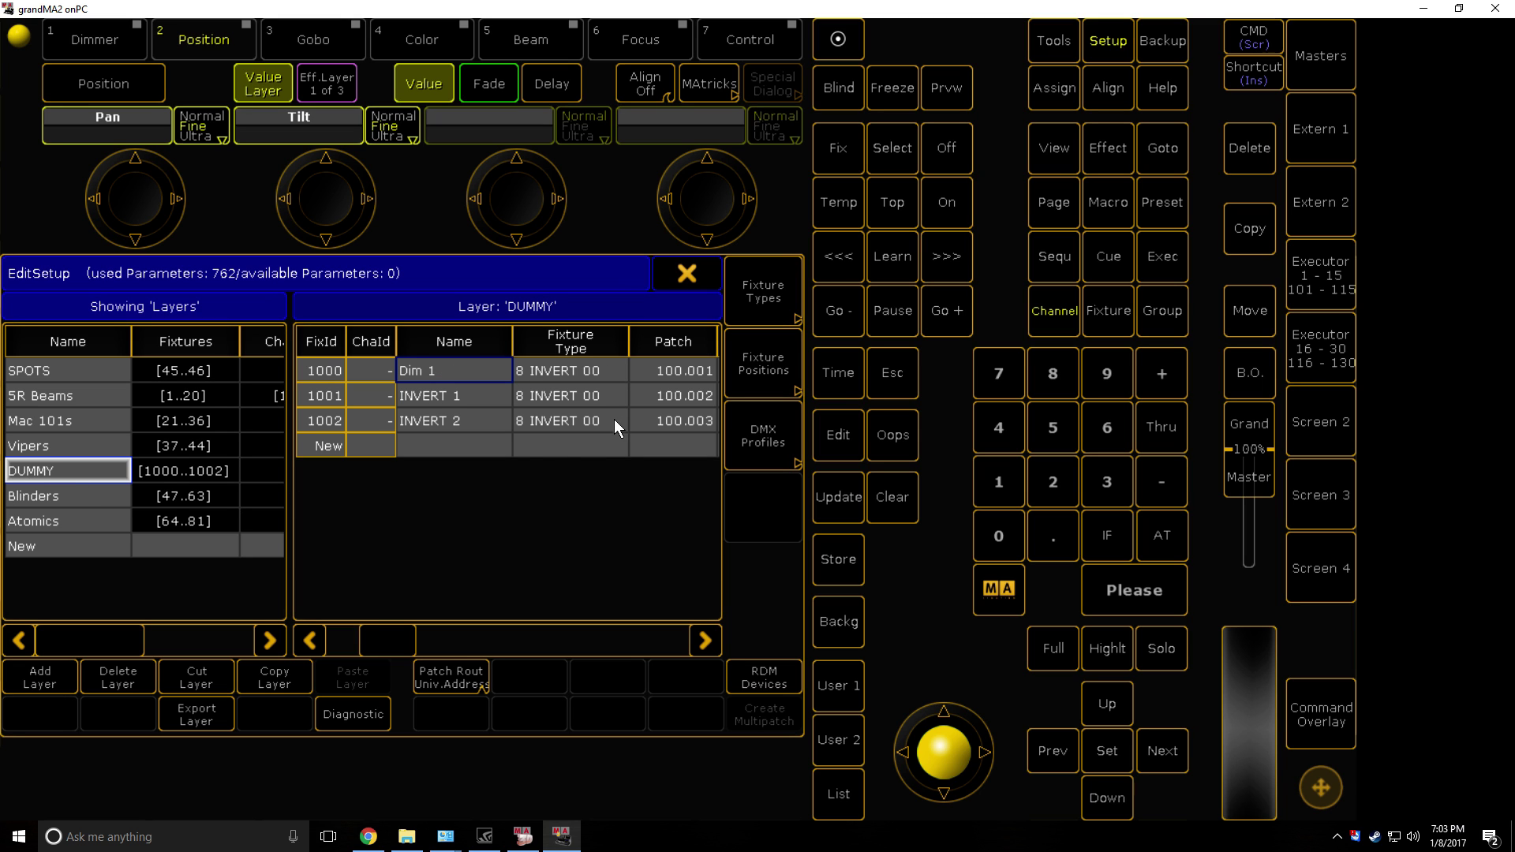
Examine the Invert setting of the generic Dimmer fixture type's DIM channel and return to the layer list
left_click(770, 303)
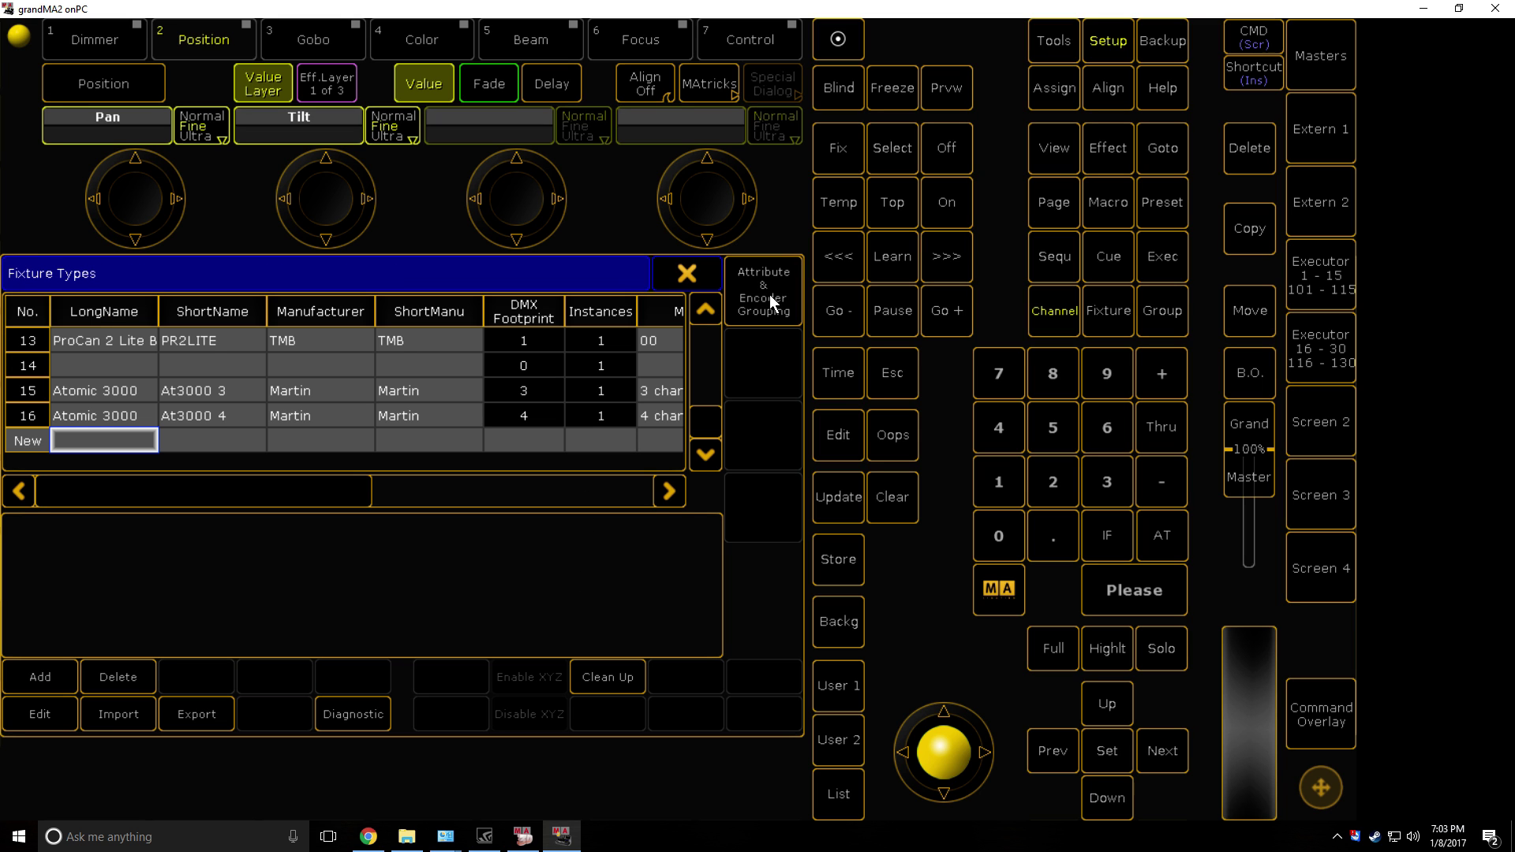
scroll(187, 404, "up", 14)
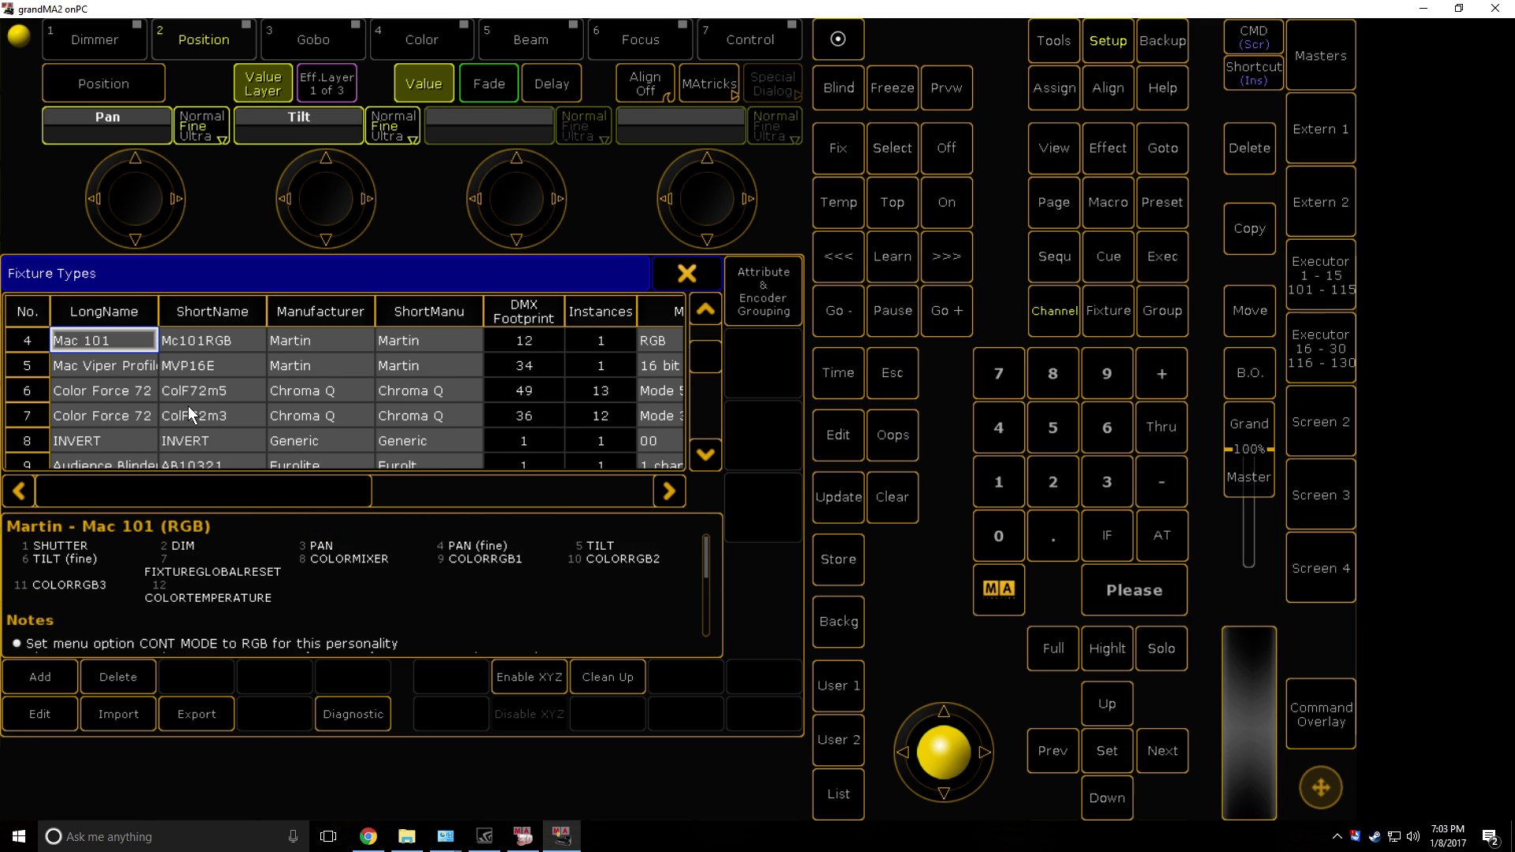
scroll(188, 405, "up", 2)
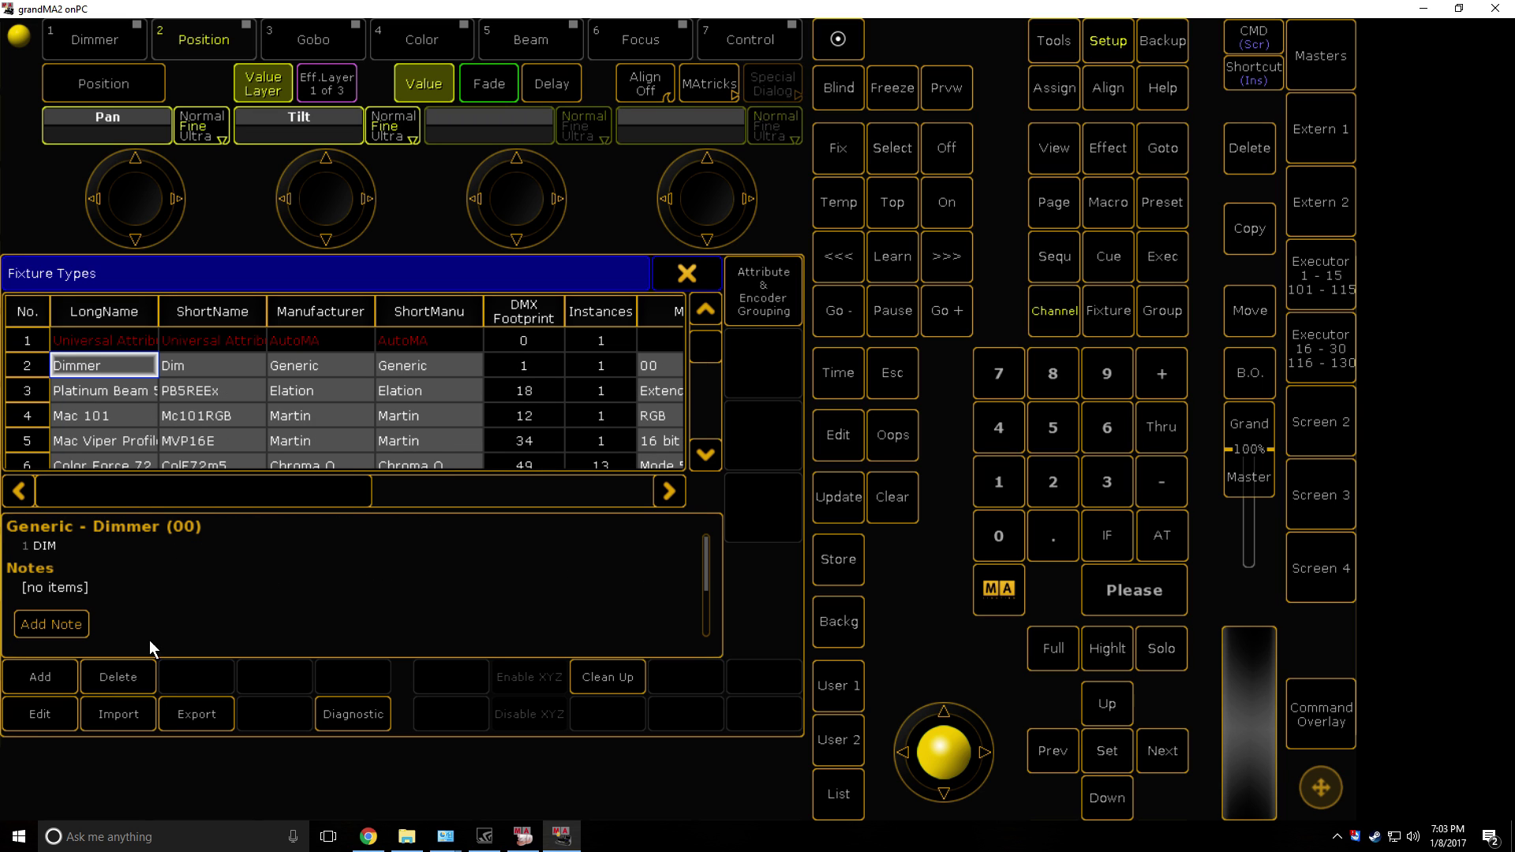
left_click(27, 726)
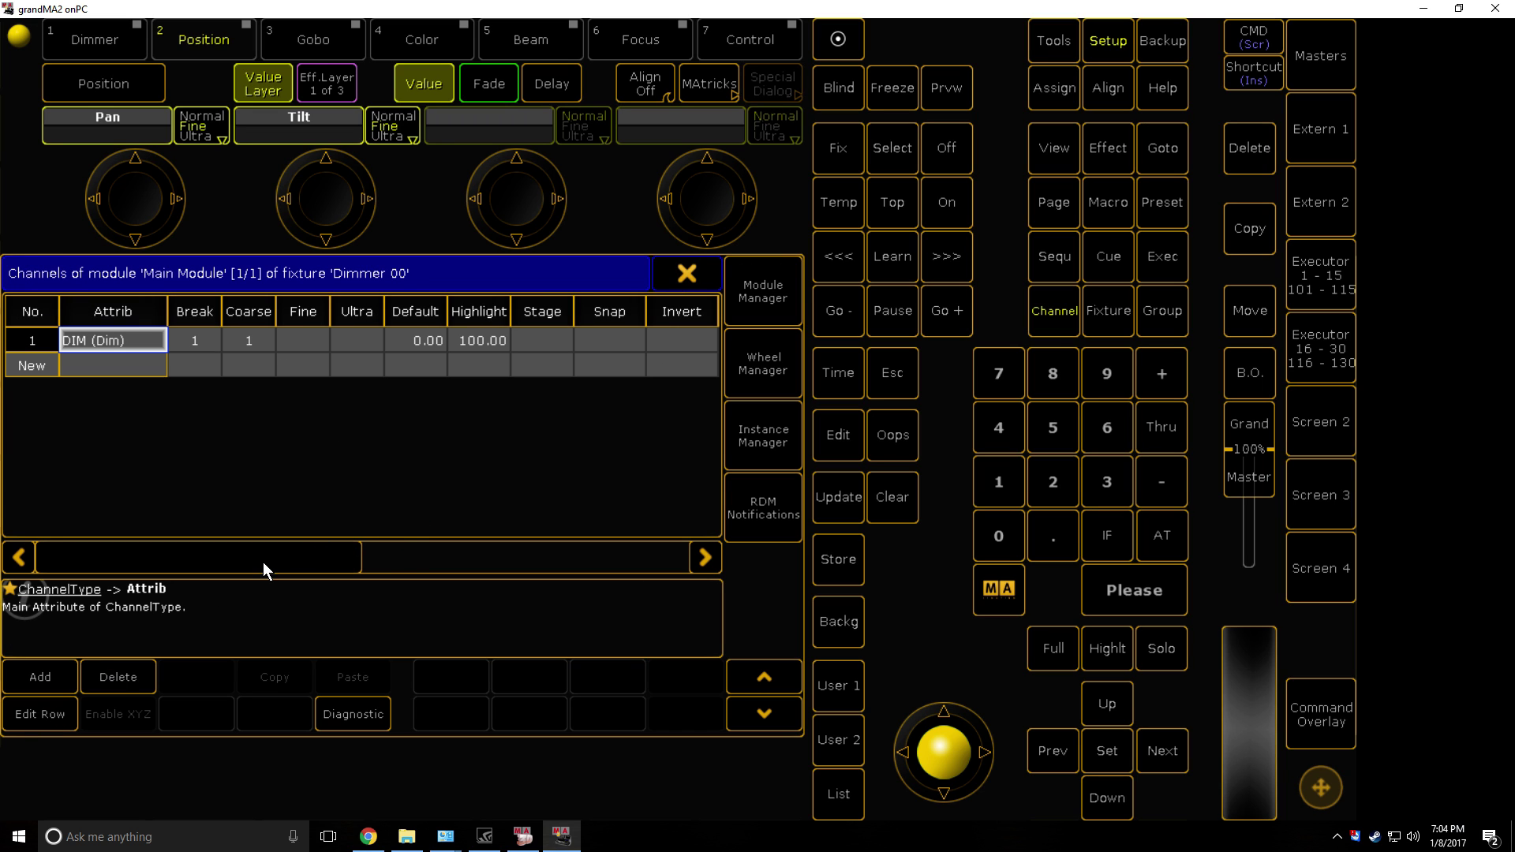
left_click_drag(263, 562, 321, 562)
double_click(675, 341)
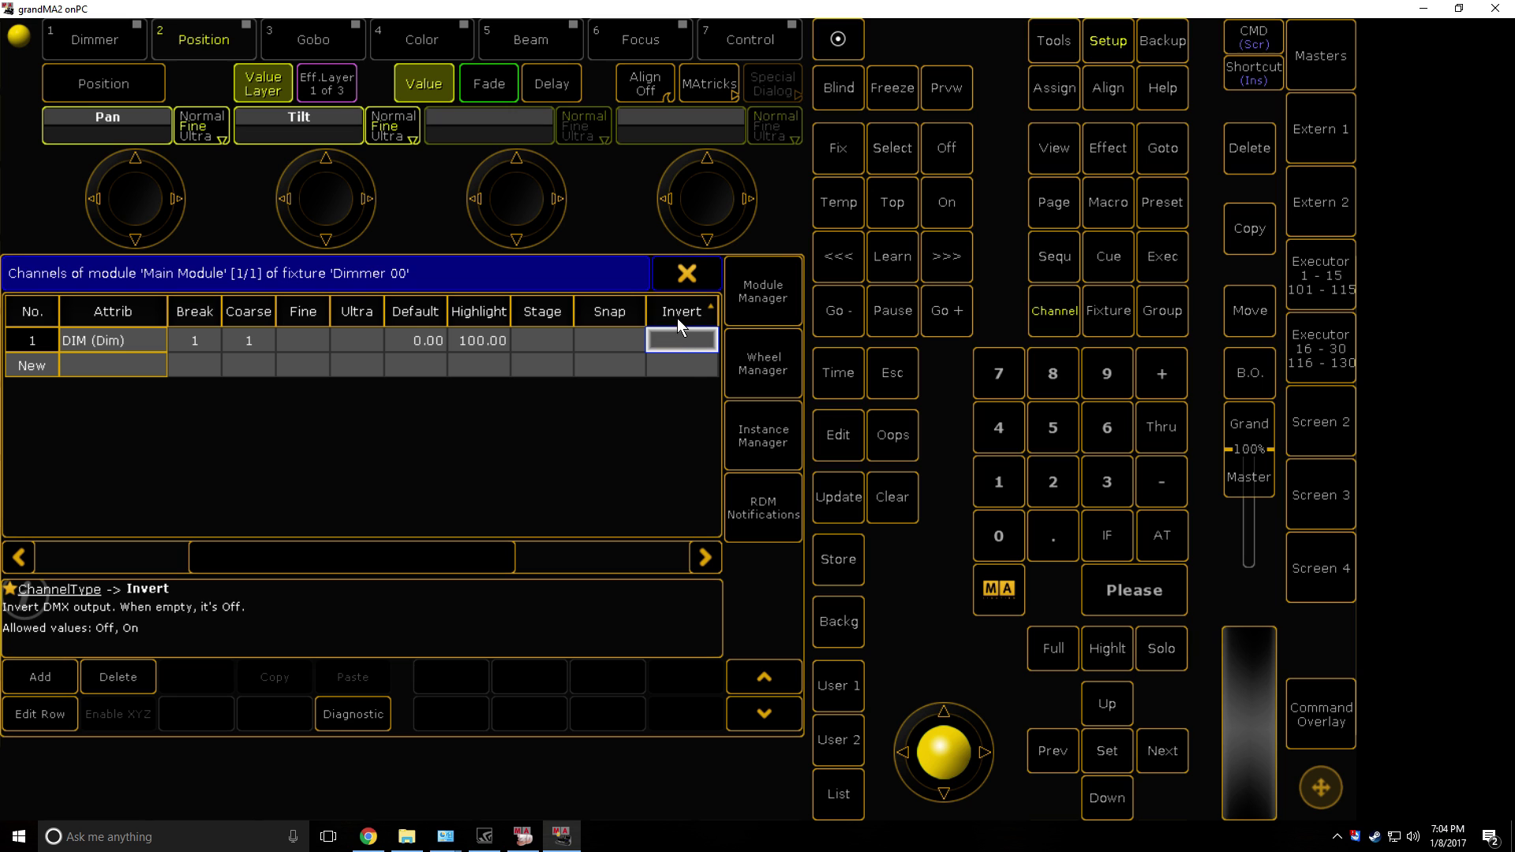
left_click(677, 284)
scroll(434, 380, "down", 4)
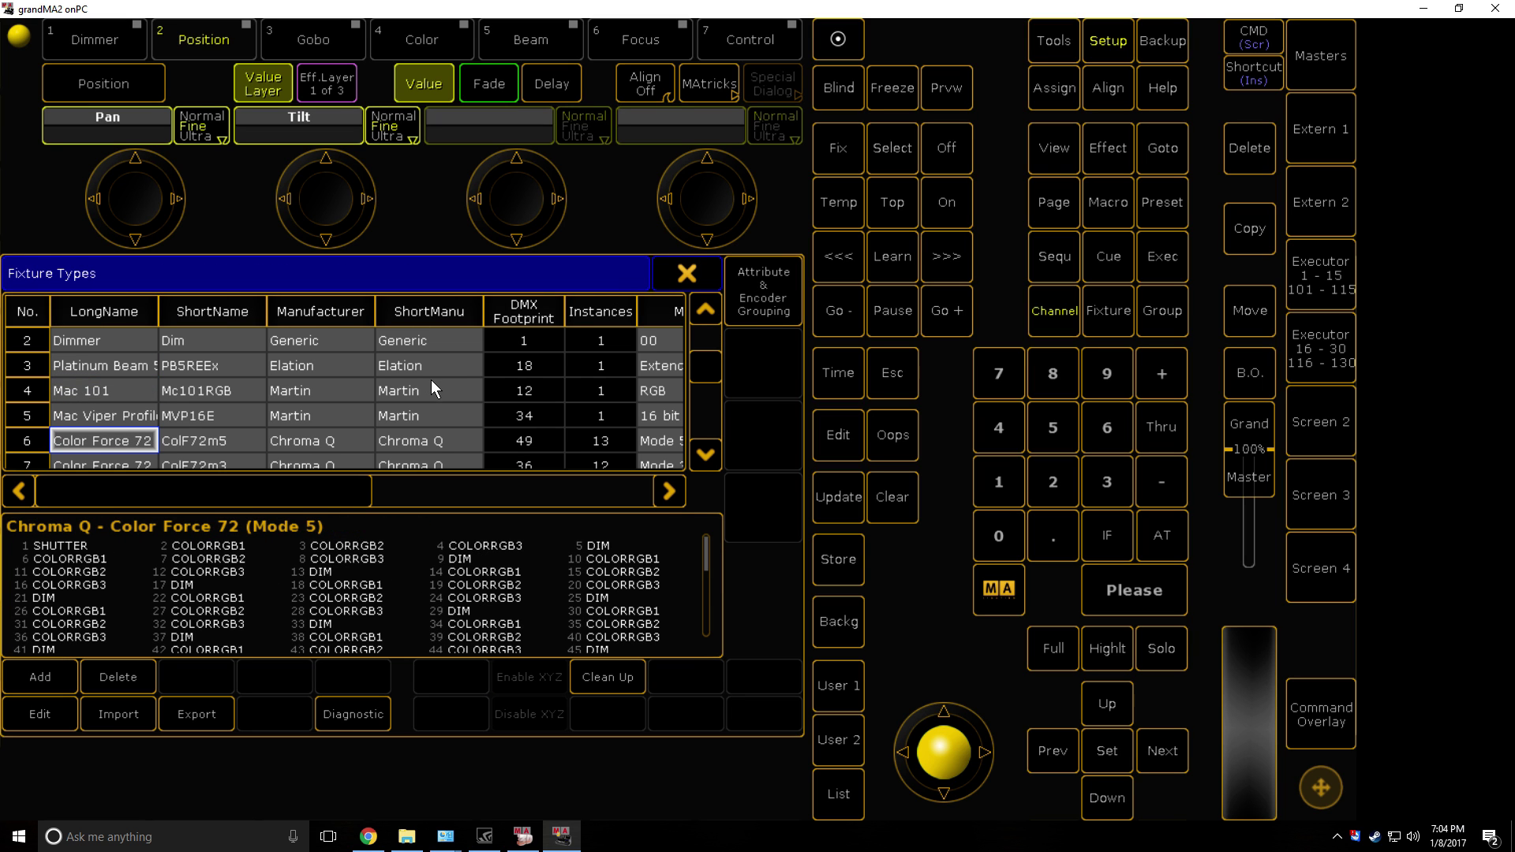
left_click(683, 273)
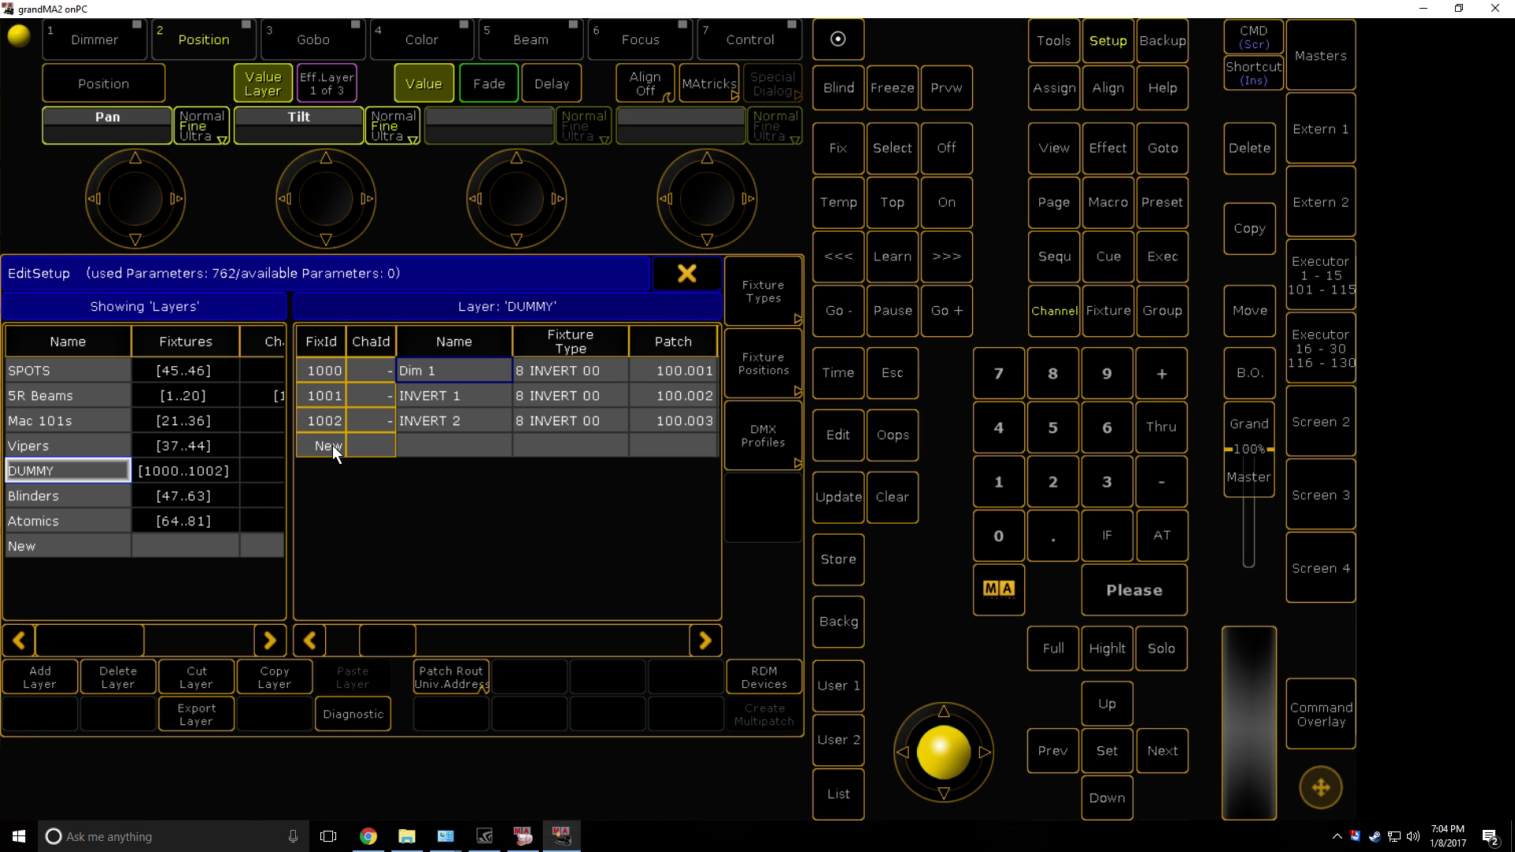
Add one INVERT 00 fixture with fixture ID 2003, patched at 100.004, to the DUMMY layer and save the patch changes
double_click(333, 446)
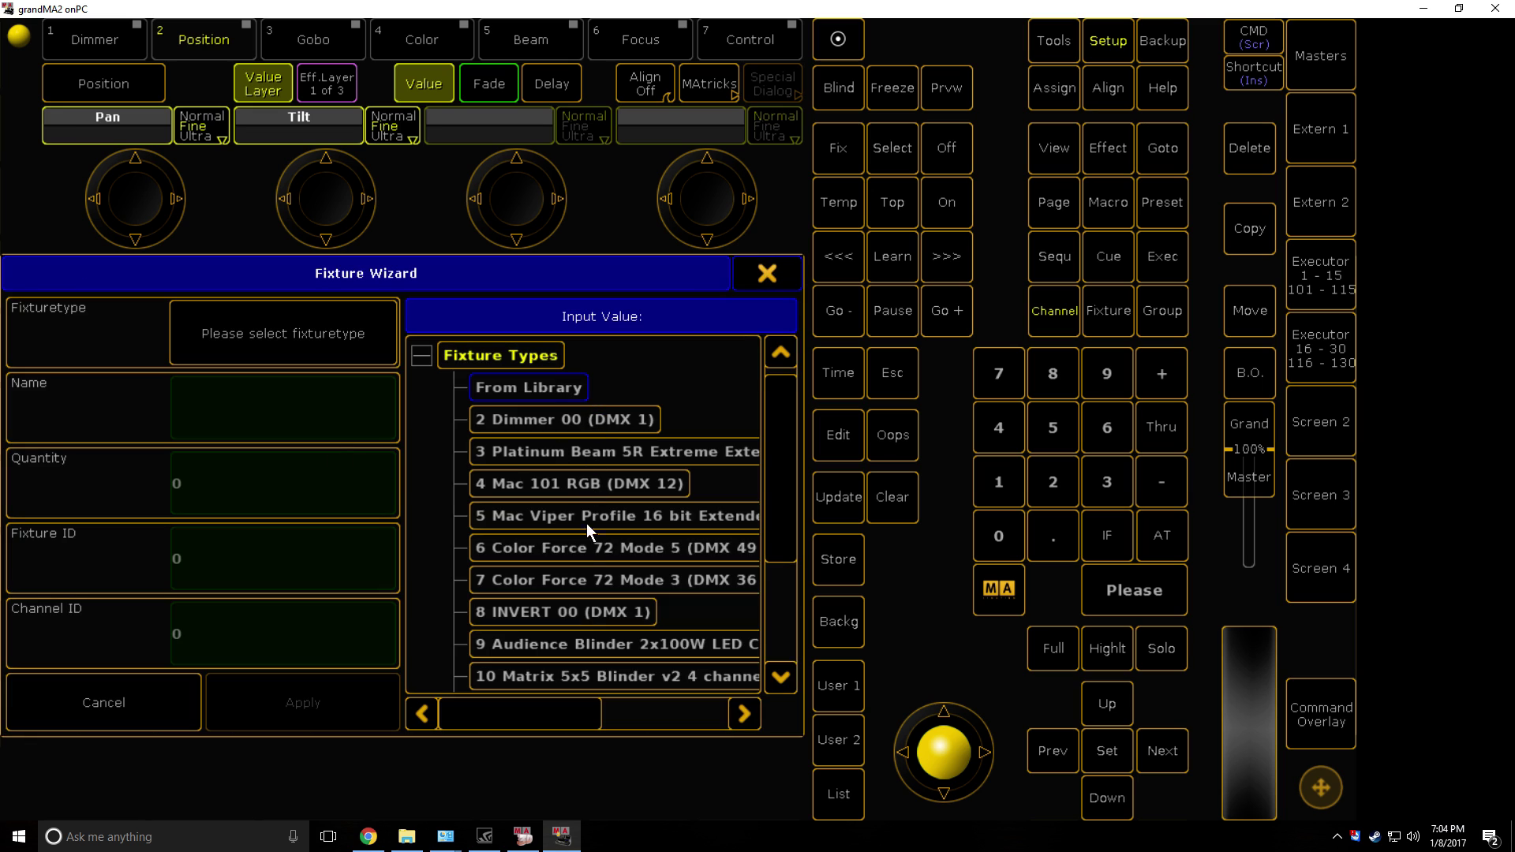
left_click(579, 612)
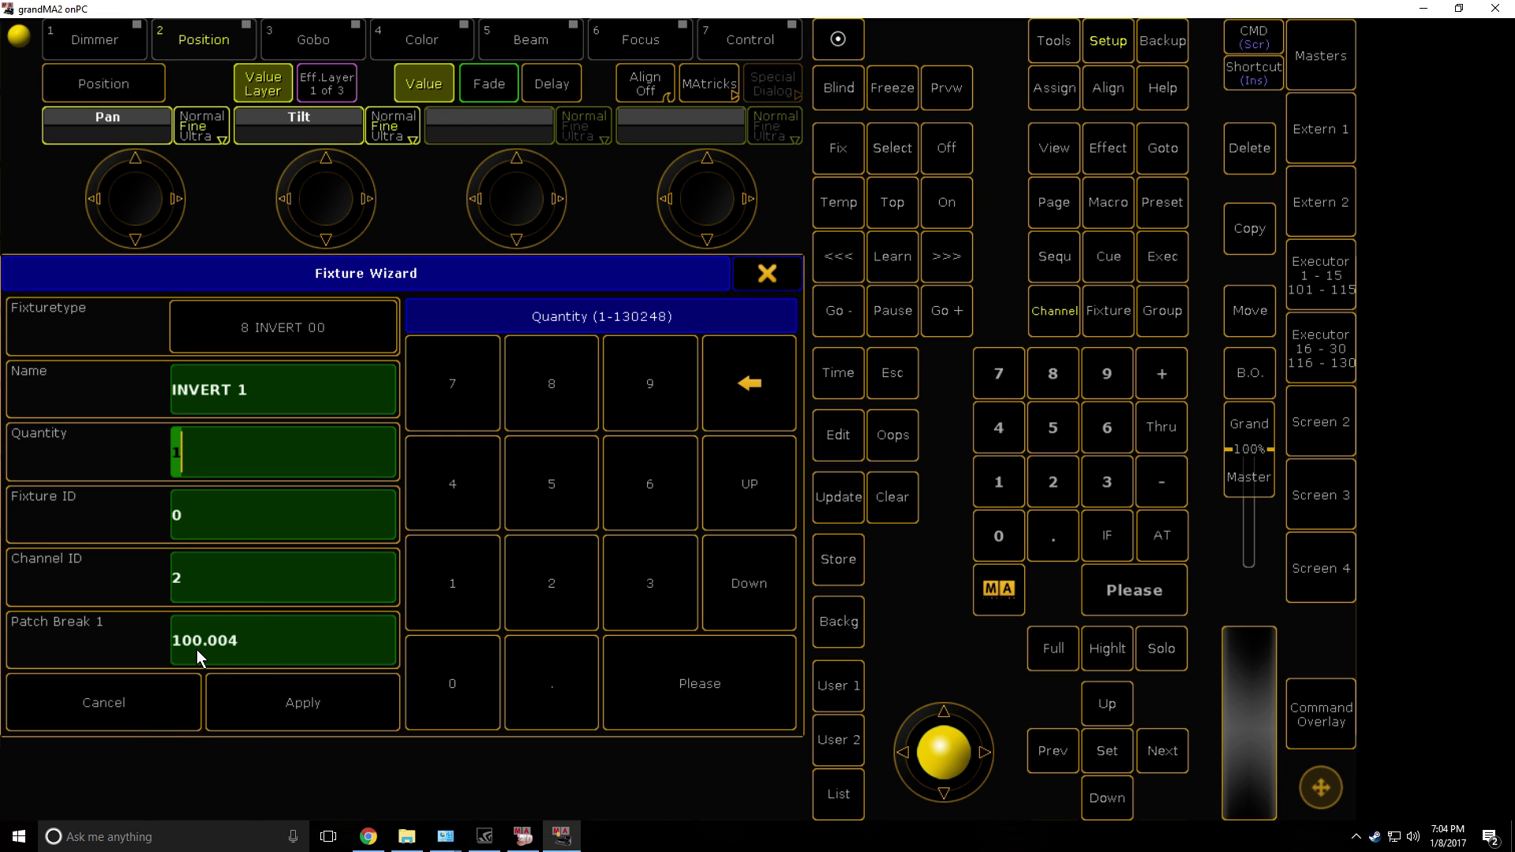
left_click(338, 584)
left_click(124, 485)
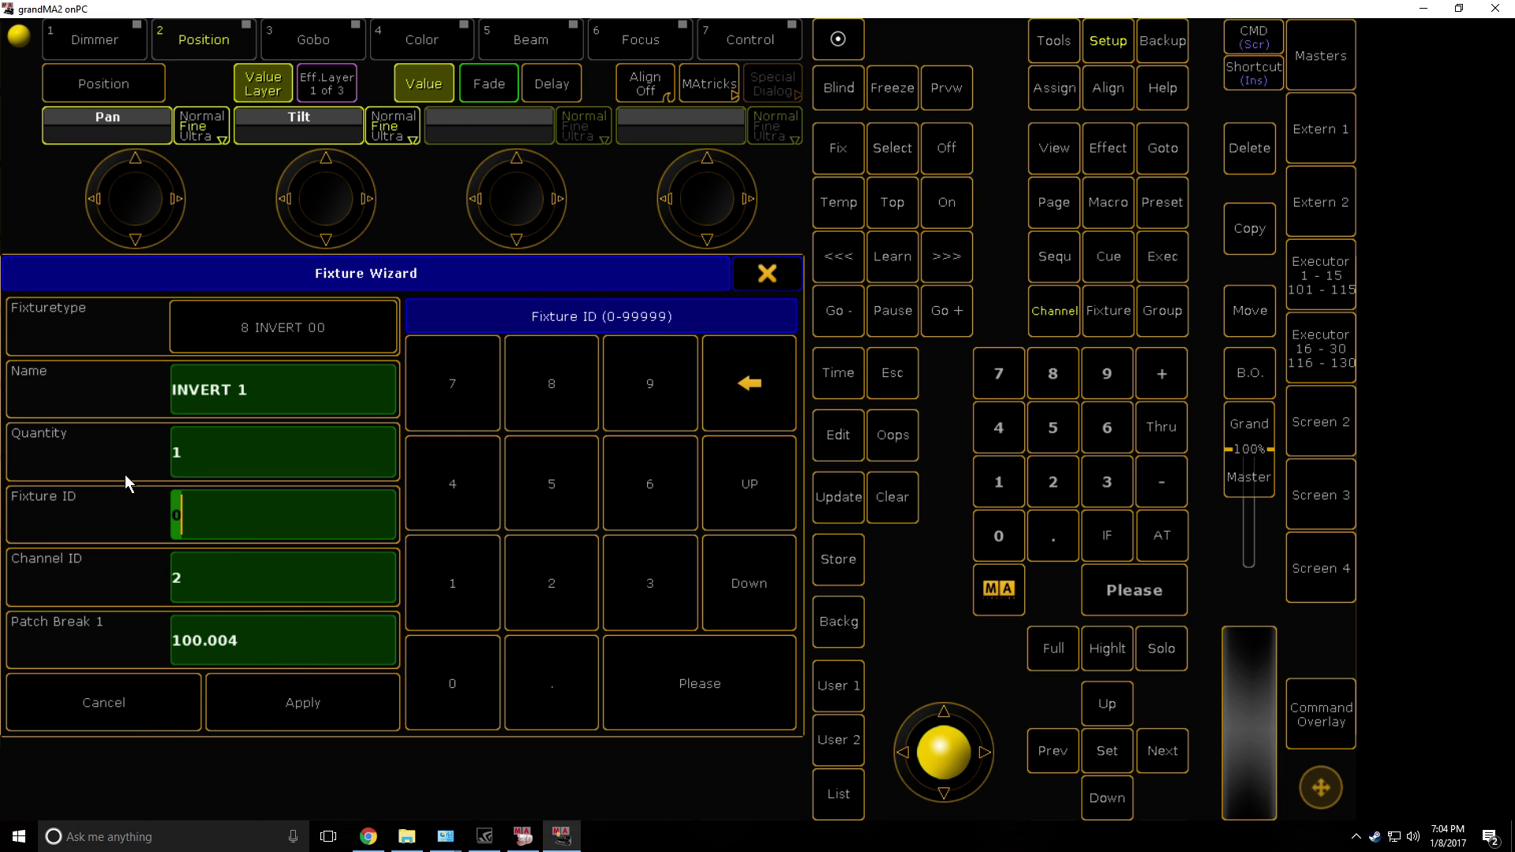
type("2003")
left_click(325, 696)
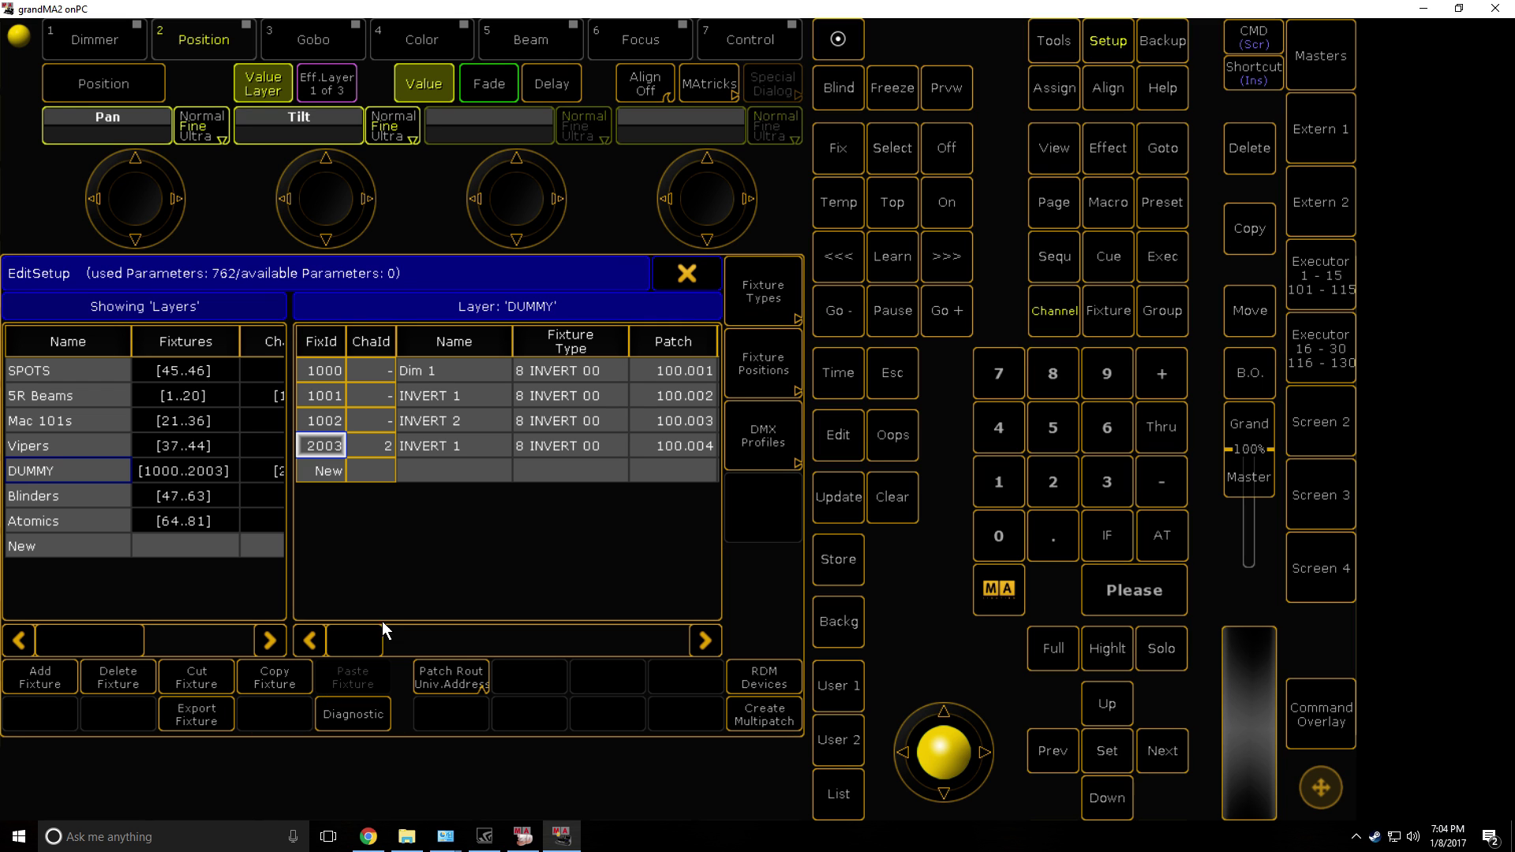
left_click(683, 274)
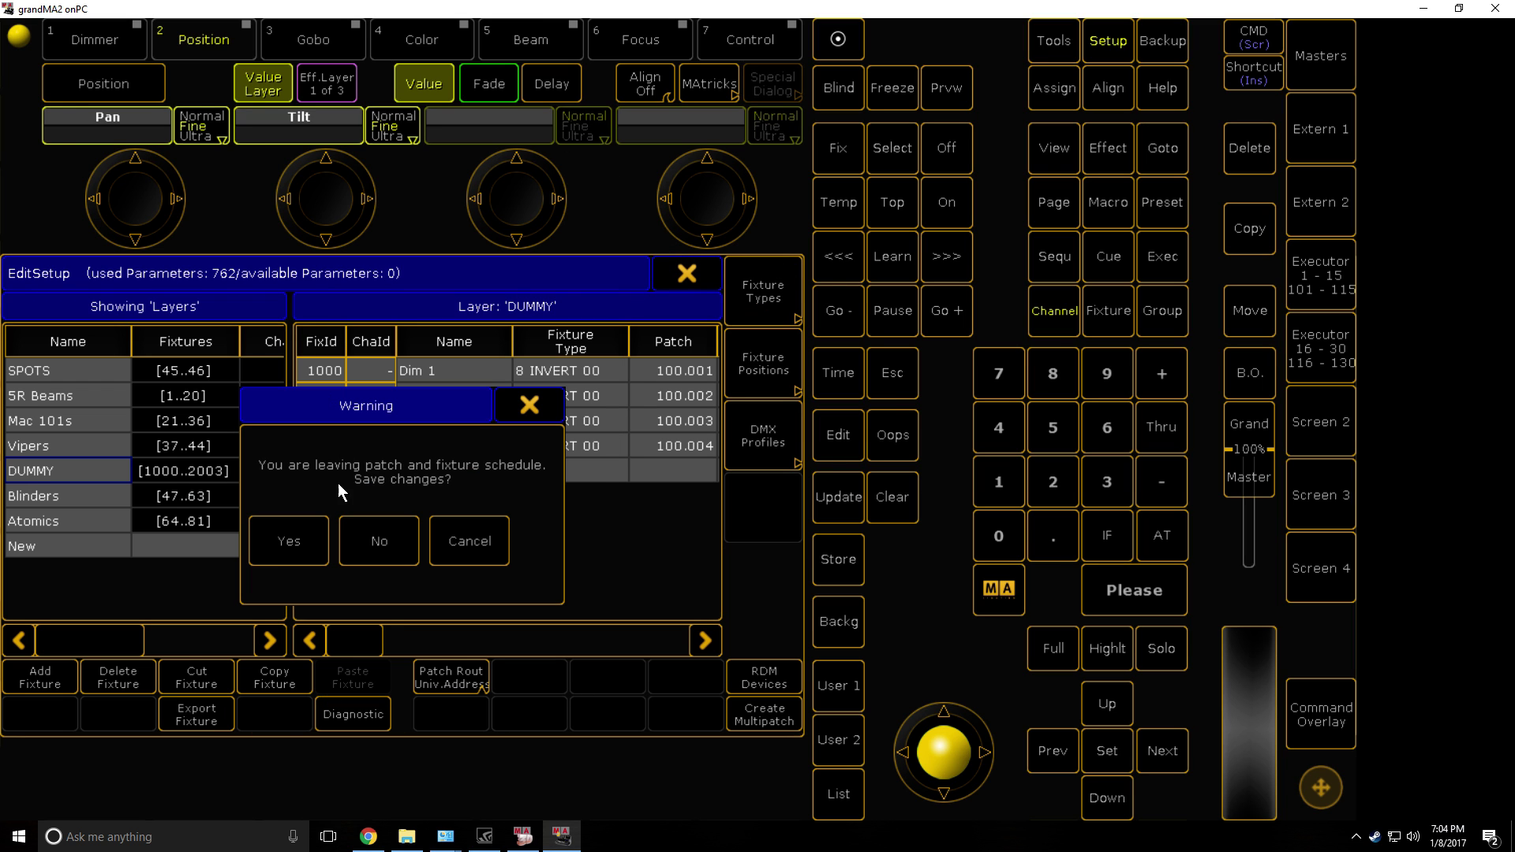
left_click(289, 541)
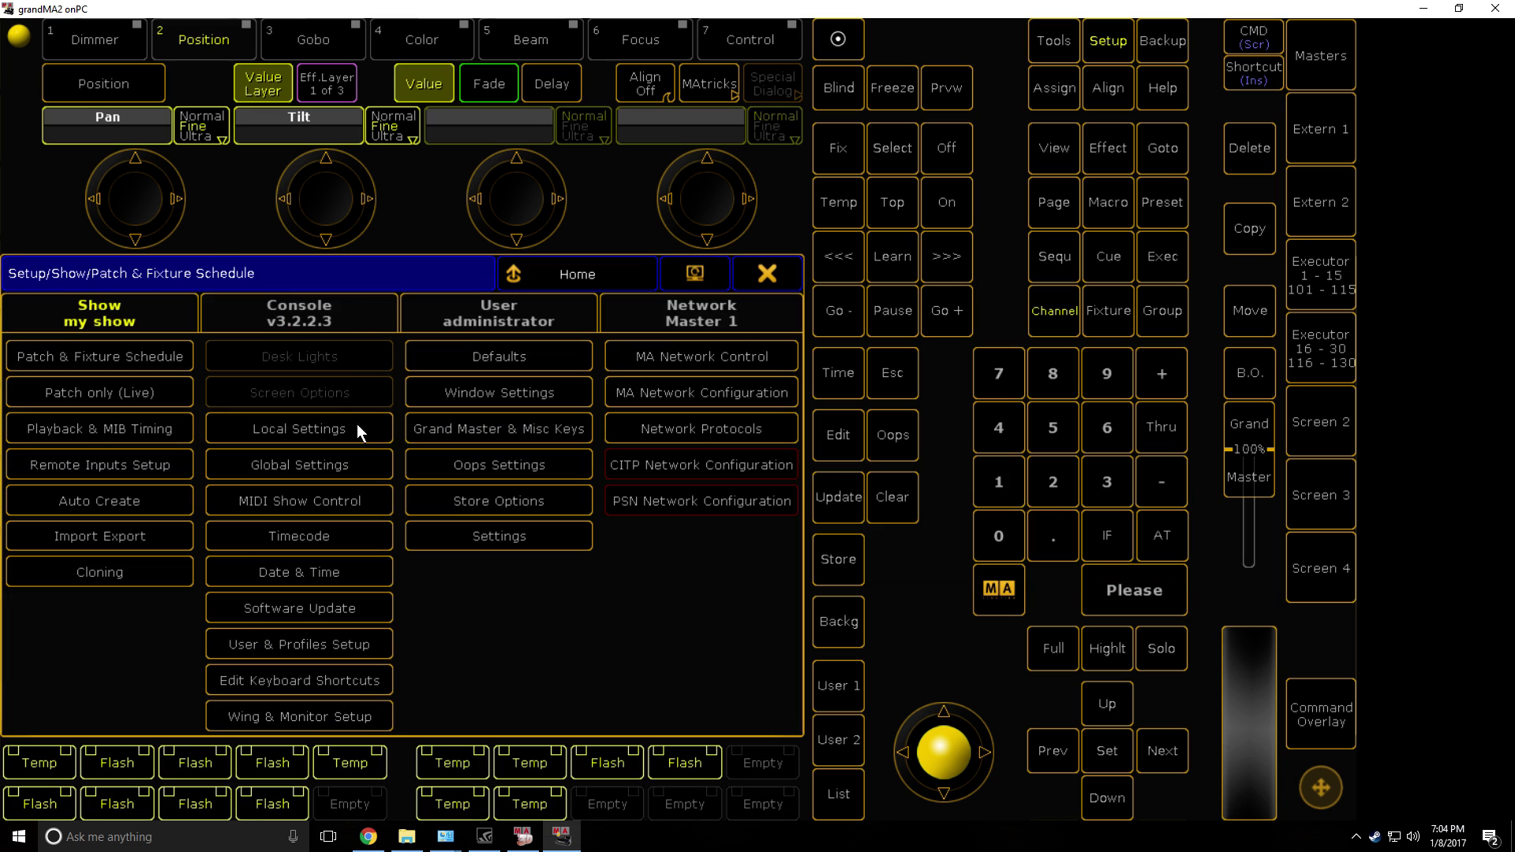
Add a new DMX remote in the remote inputs setup and set the third remote's DMX address to 100.004
left_click(78, 462)
left_click(629, 310)
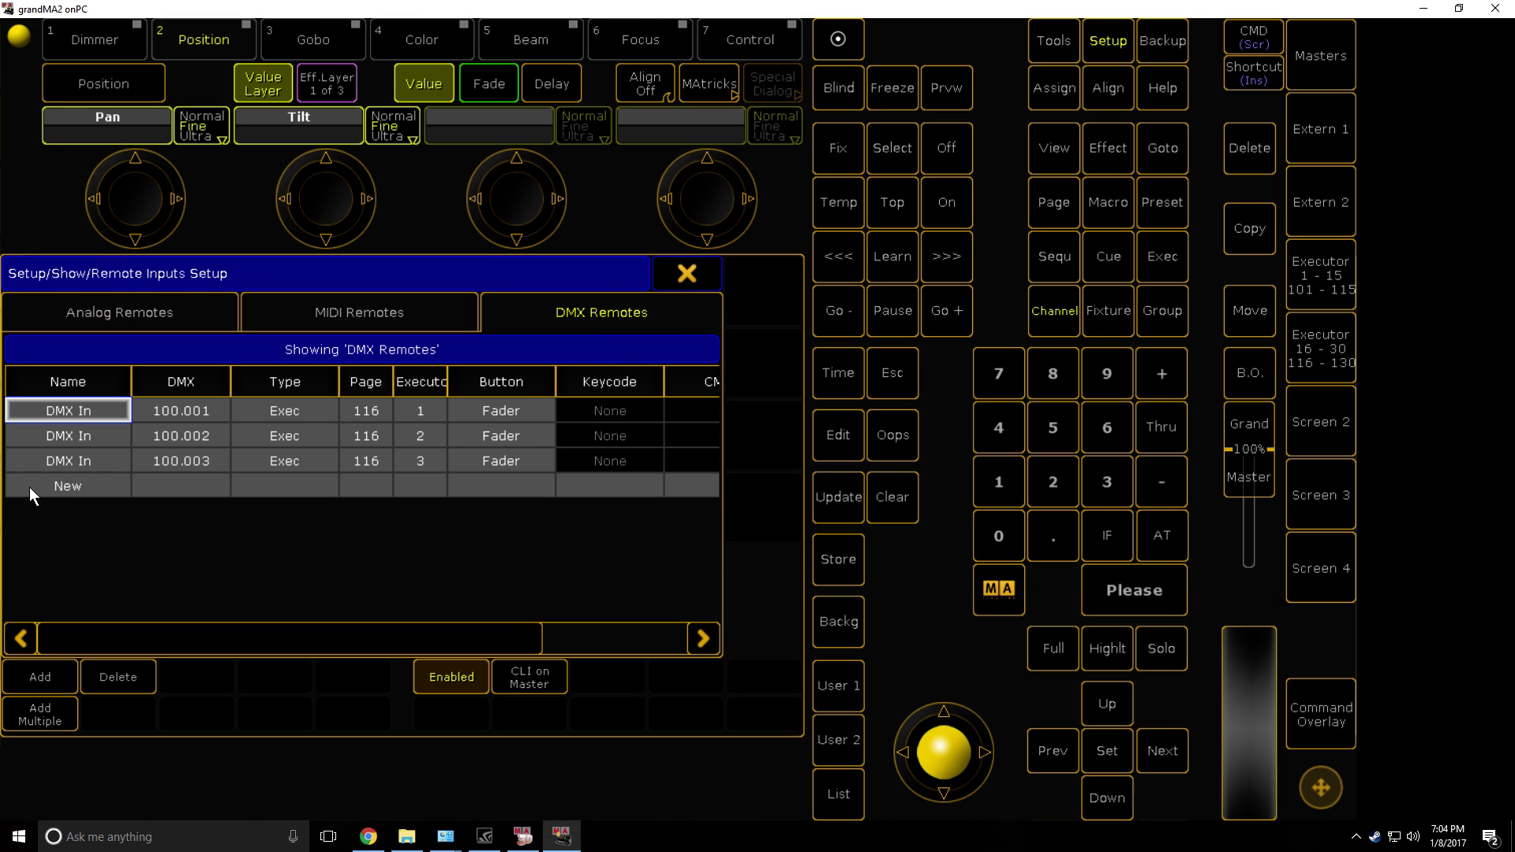
left_click(69, 487)
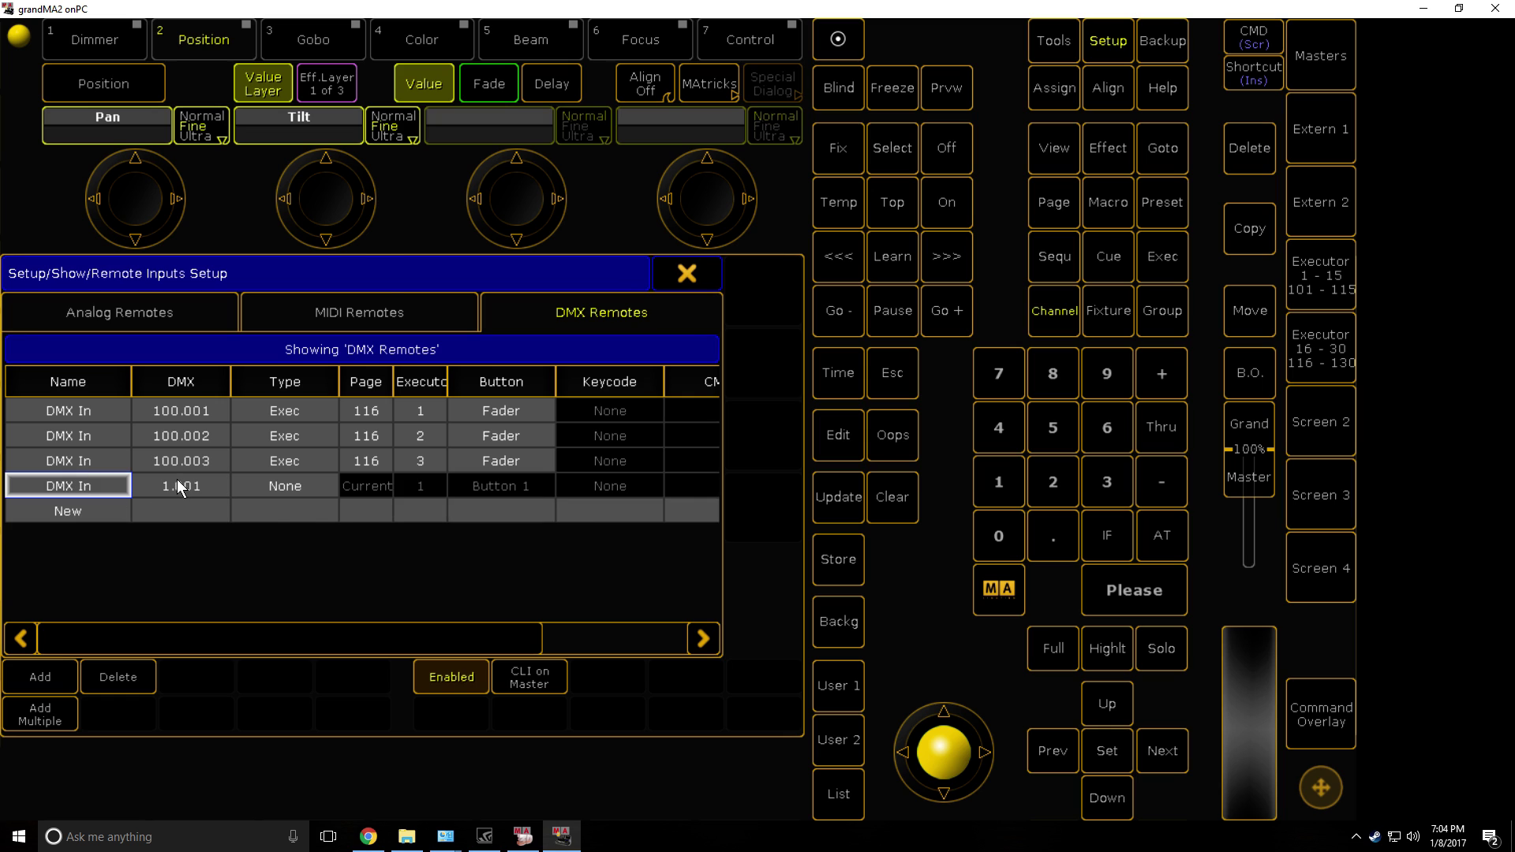
left_click(176, 480)
type("100.")
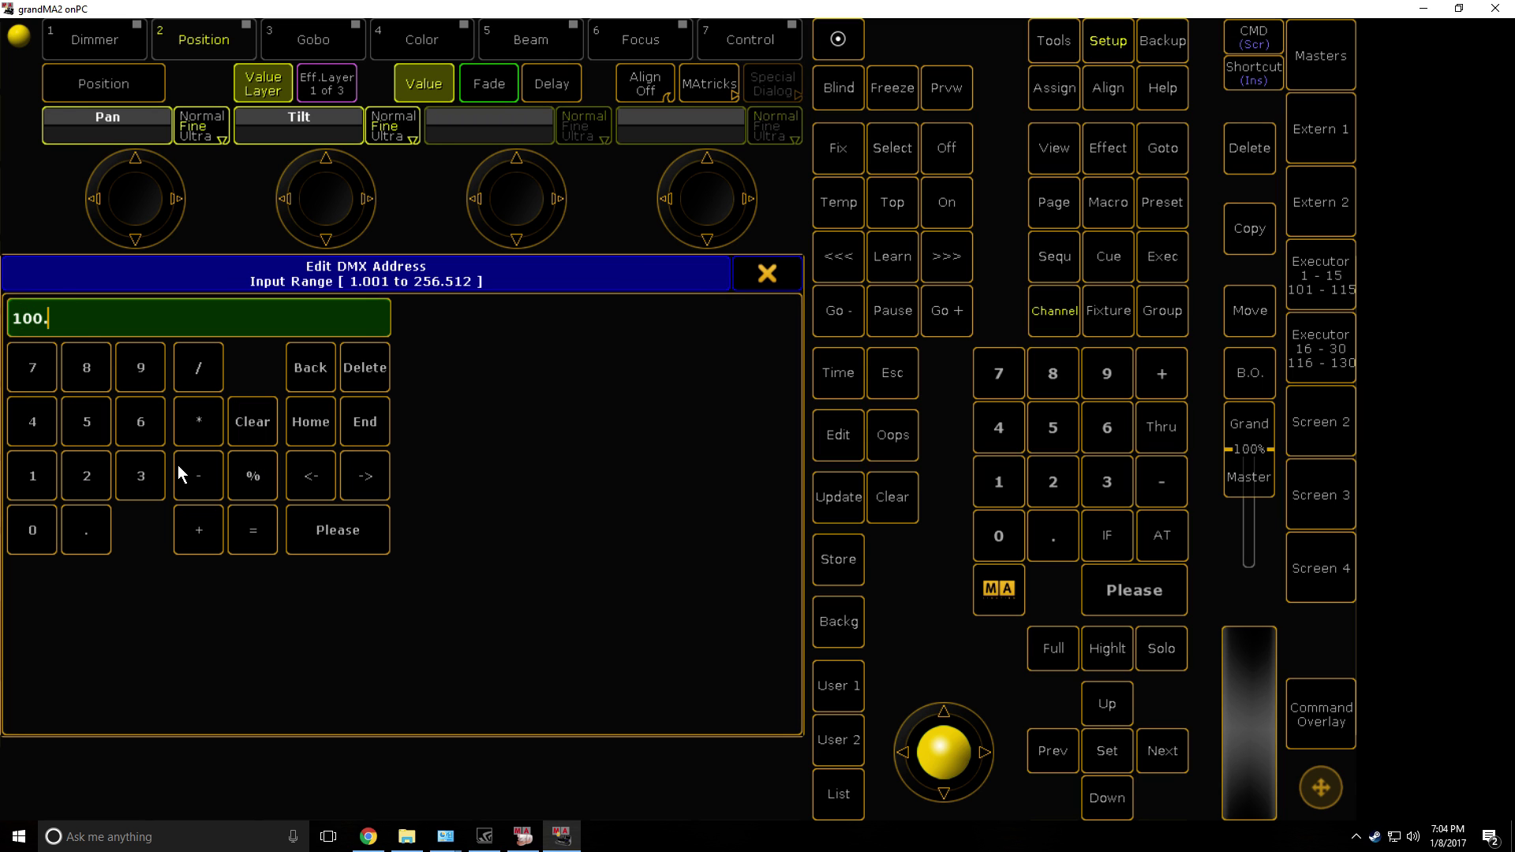
type("004")
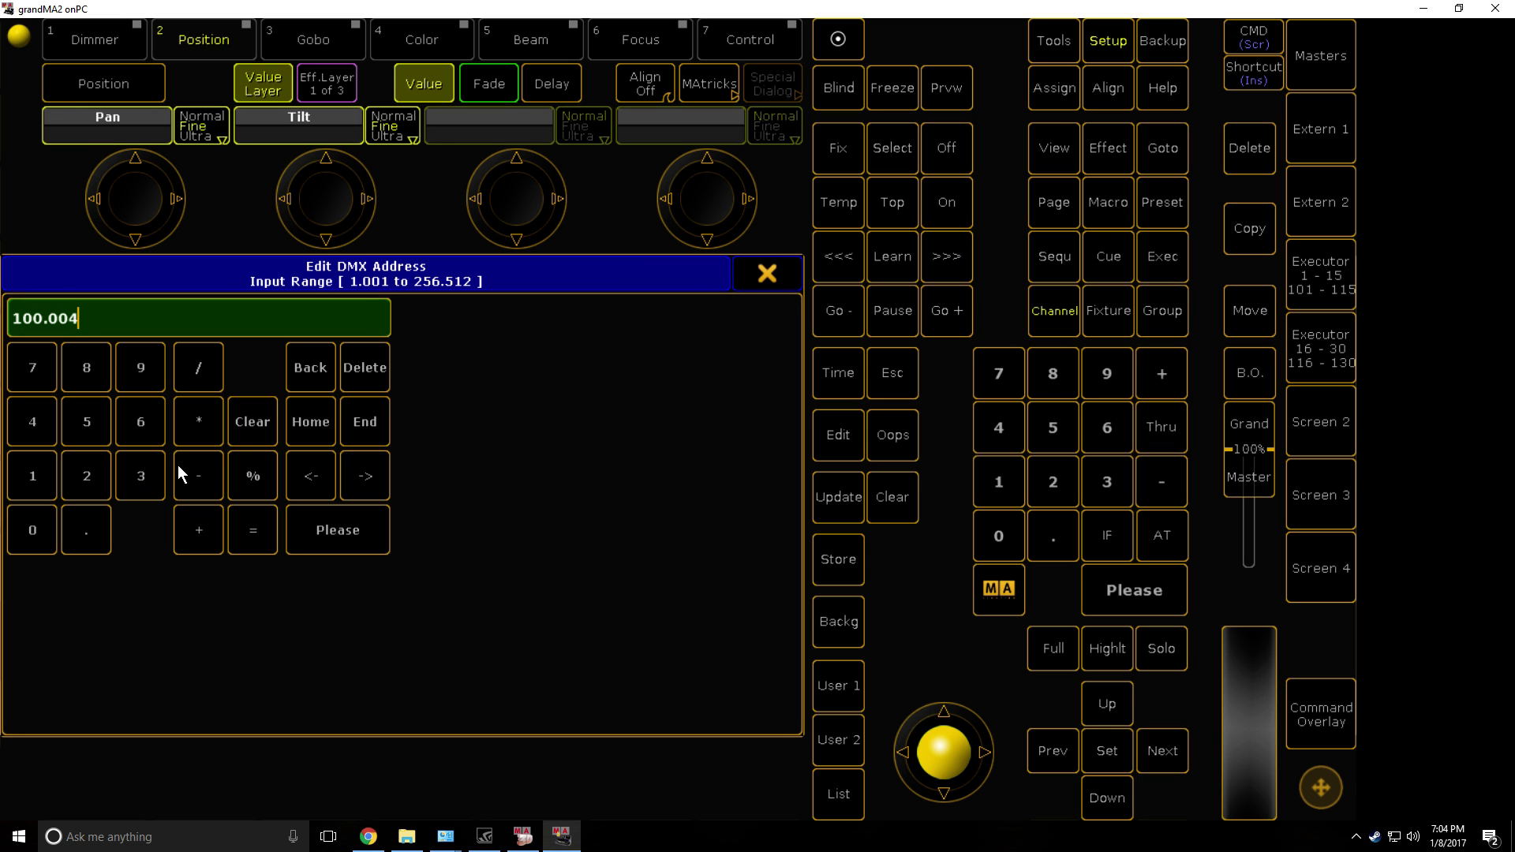
left_click(360, 534)
Set the new DMX remote to type Exec, page 2, executor 6 and Fader, and leave the setup
left_click(289, 488)
left_click(309, 534)
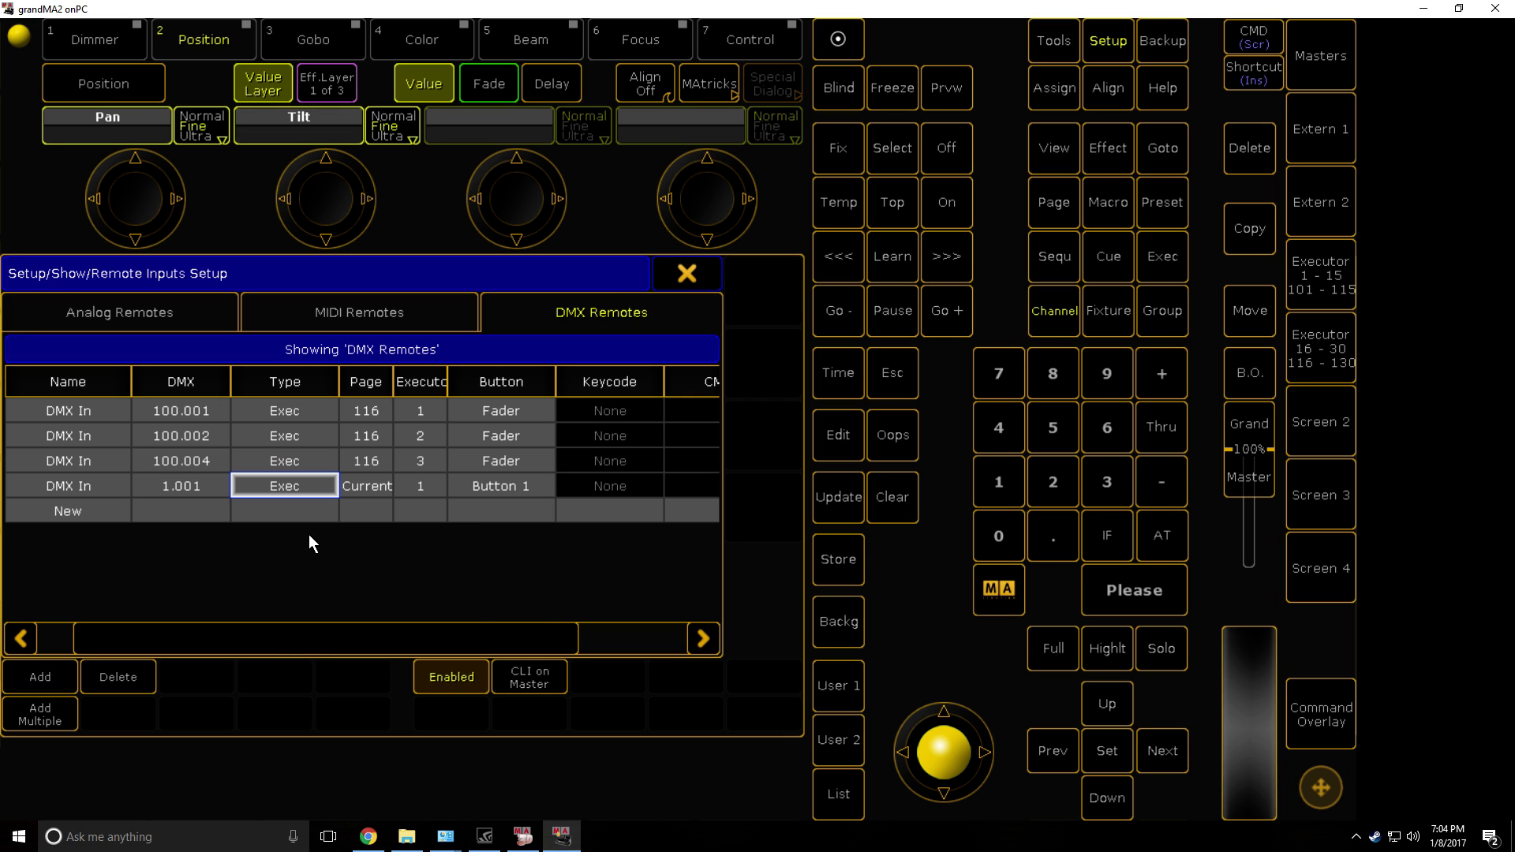
left_click(369, 478)
type("2")
key("Return")
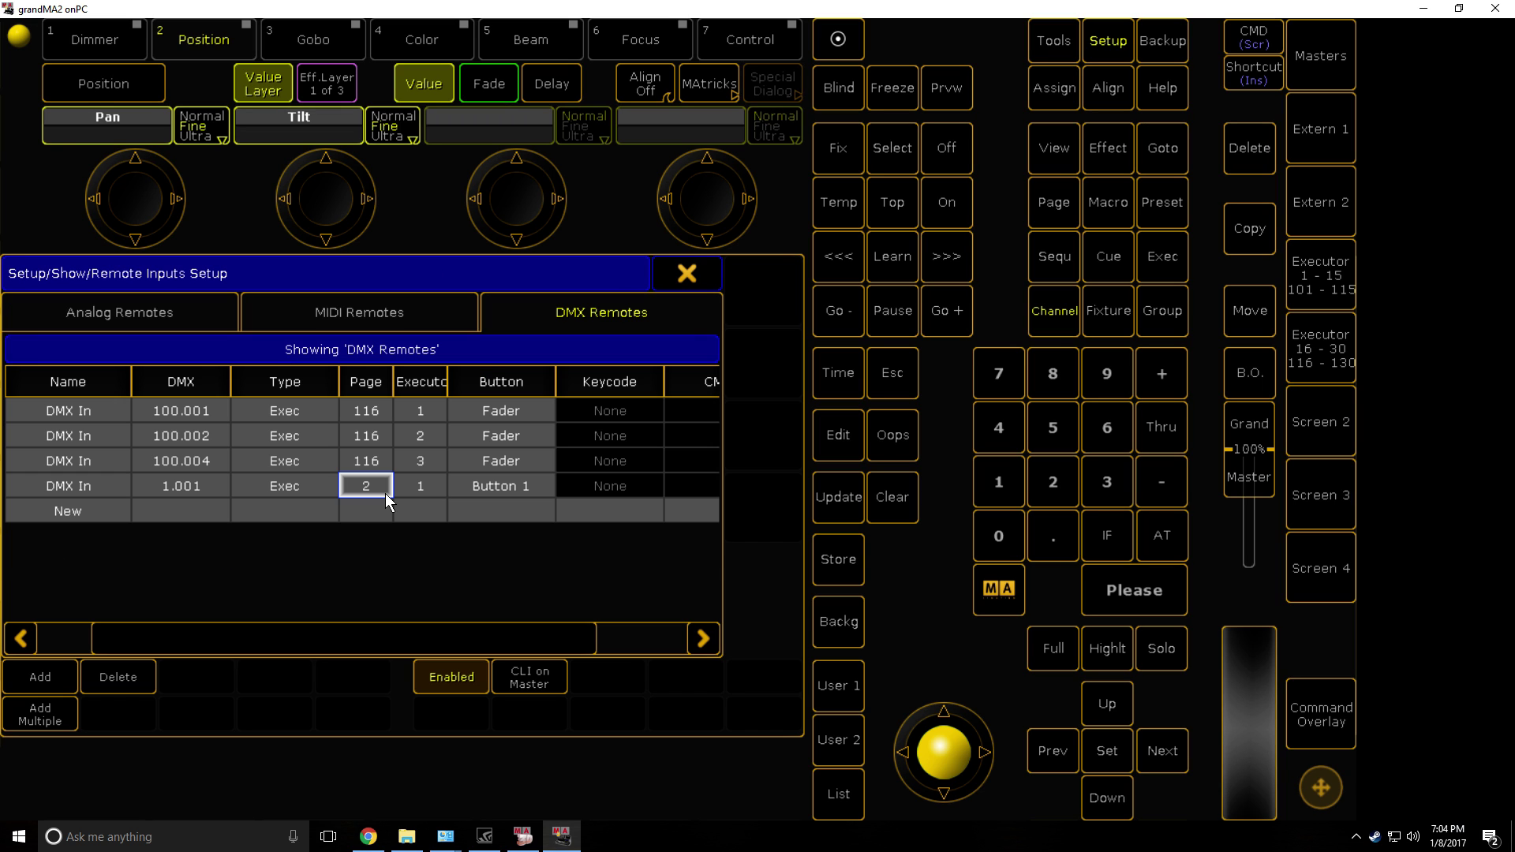
left_click(419, 486)
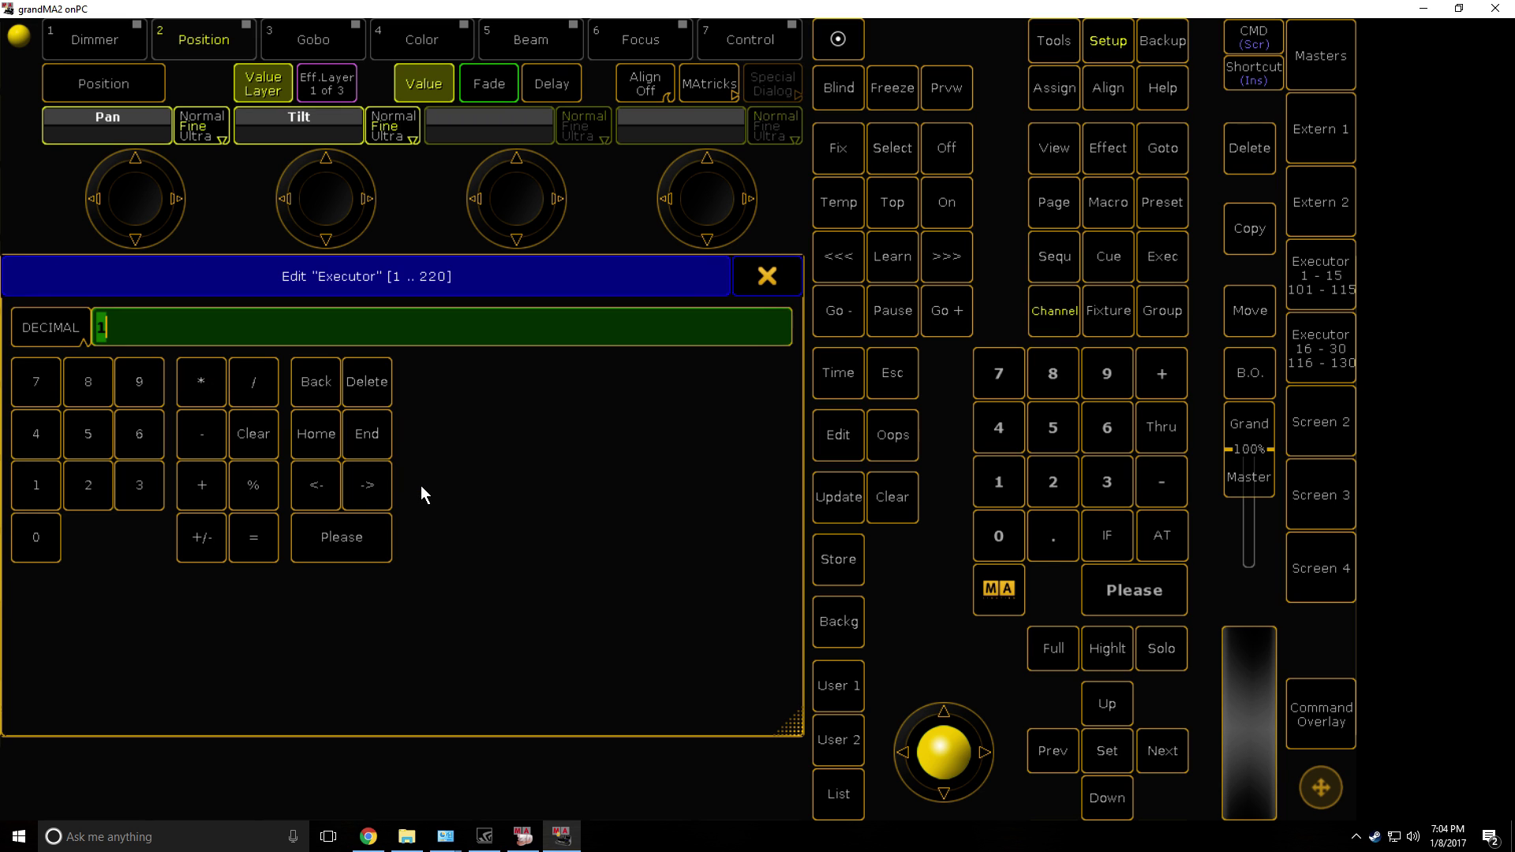
type("6")
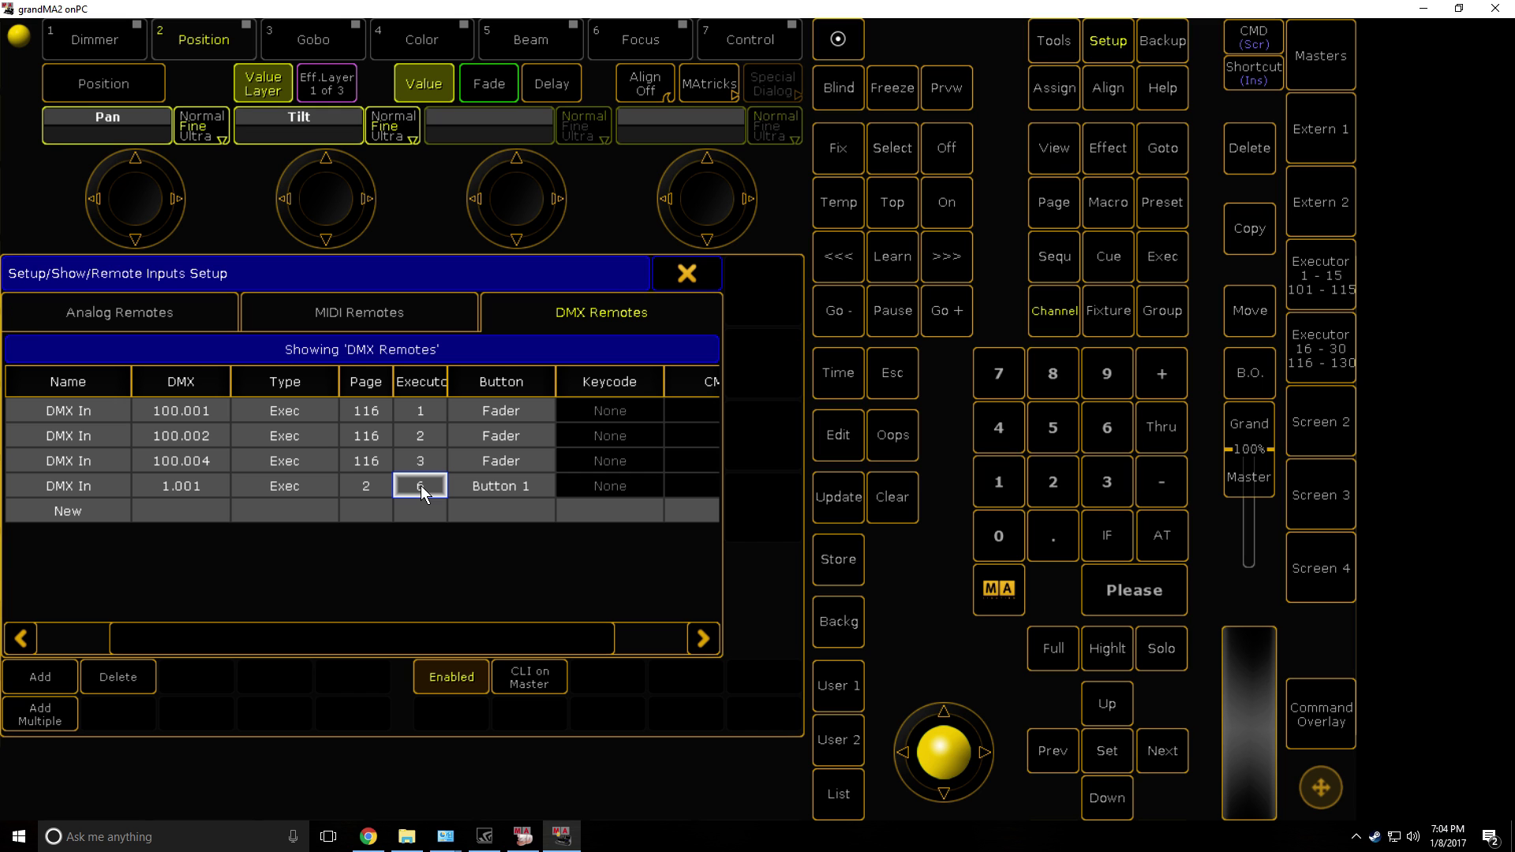
double_click(485, 481)
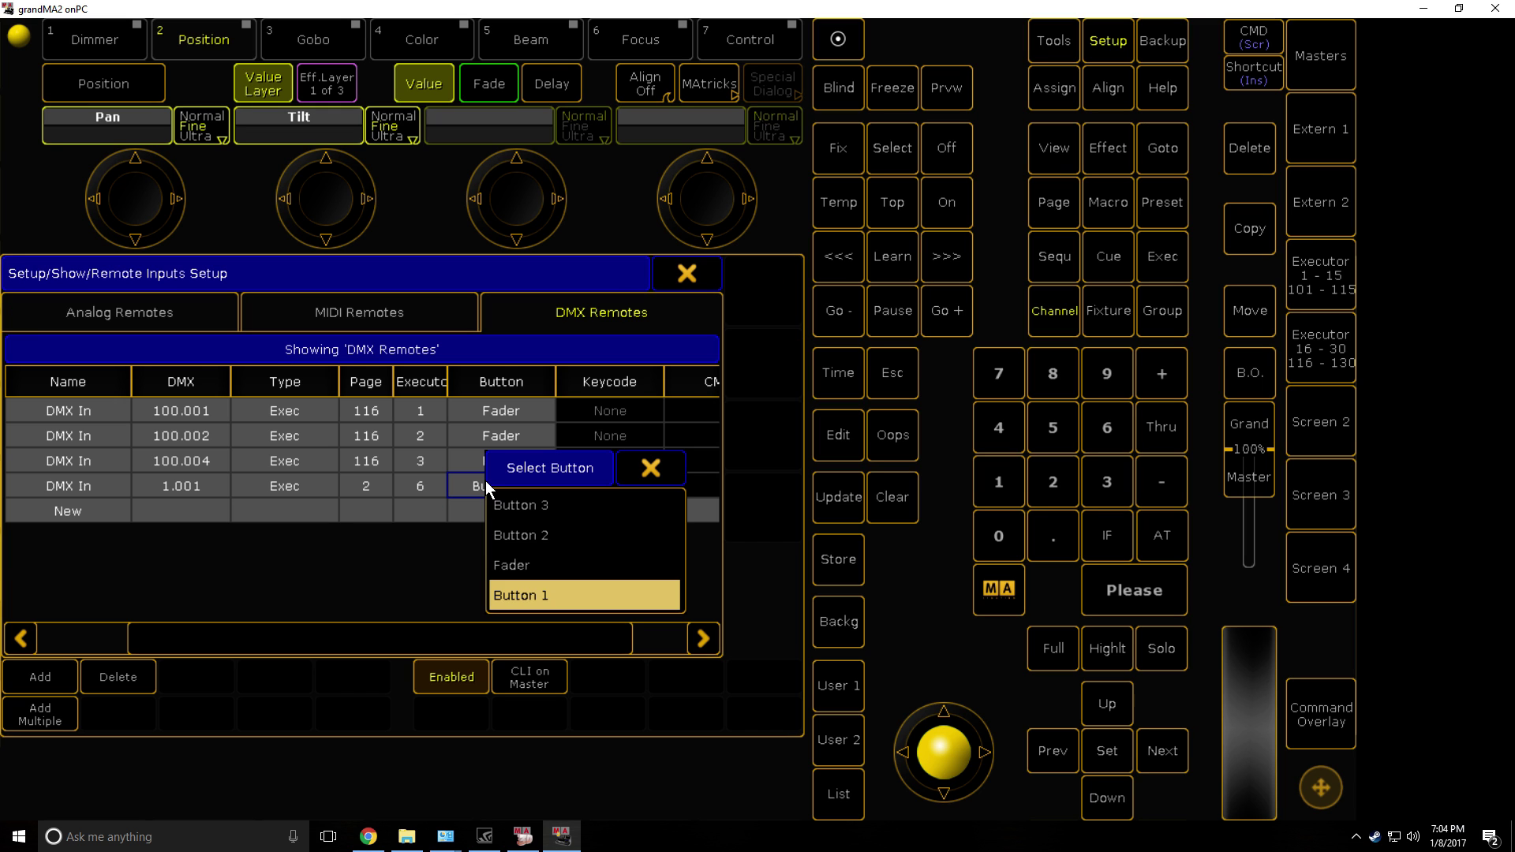
left_click(543, 561)
left_click(717, 275)
left_click(771, 273)
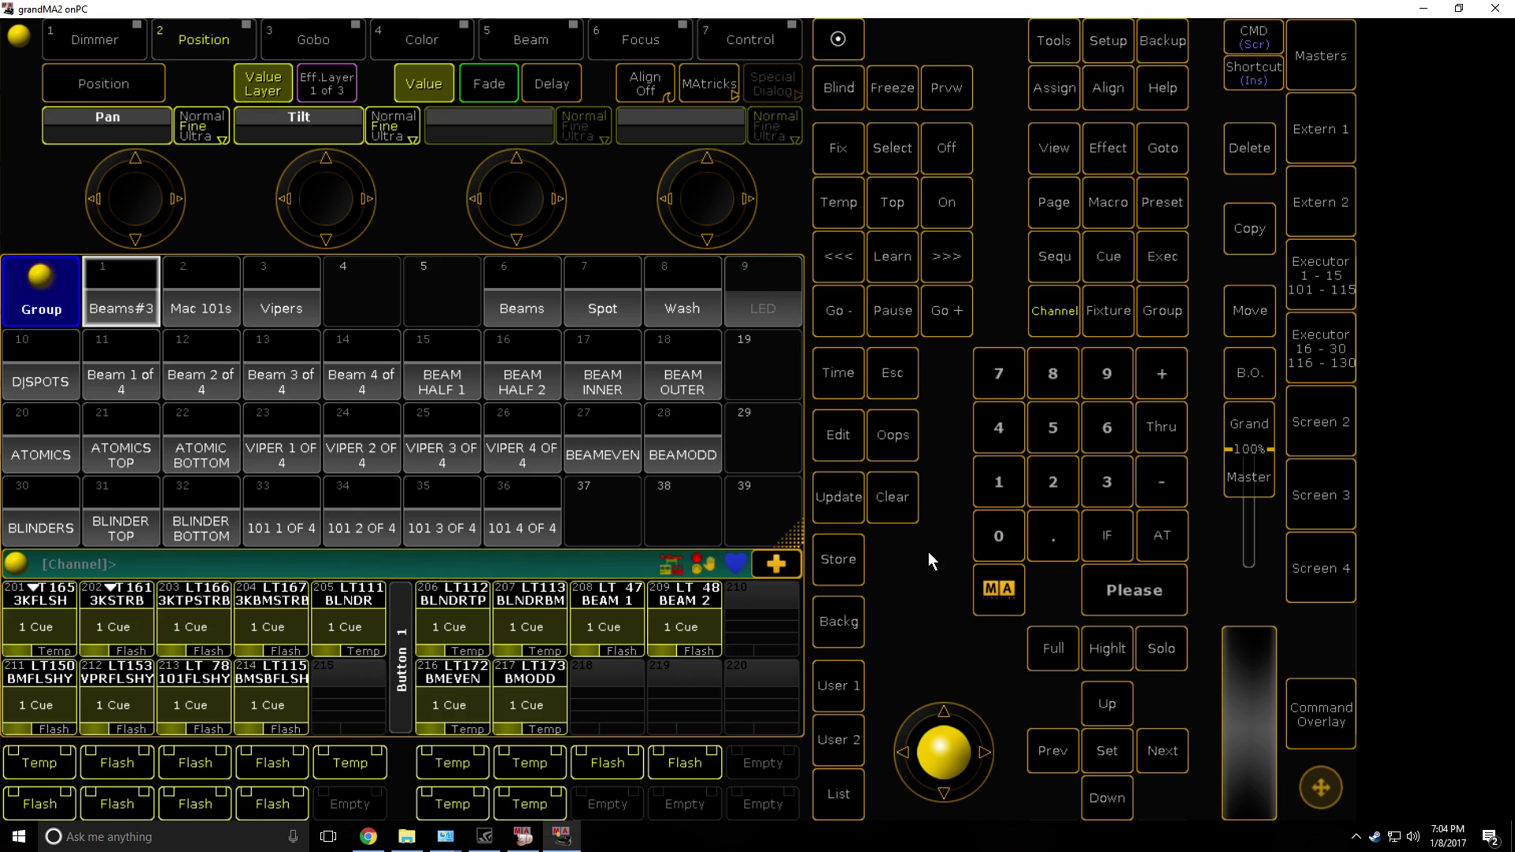
Give fixture 2003 a dimmer value and store it on executor 7 of fader page 2
left_click(1110, 323)
left_click(1051, 483)
left_click(993, 537)
left_click(992, 536)
left_click(1108, 492)
left_click(1151, 533)
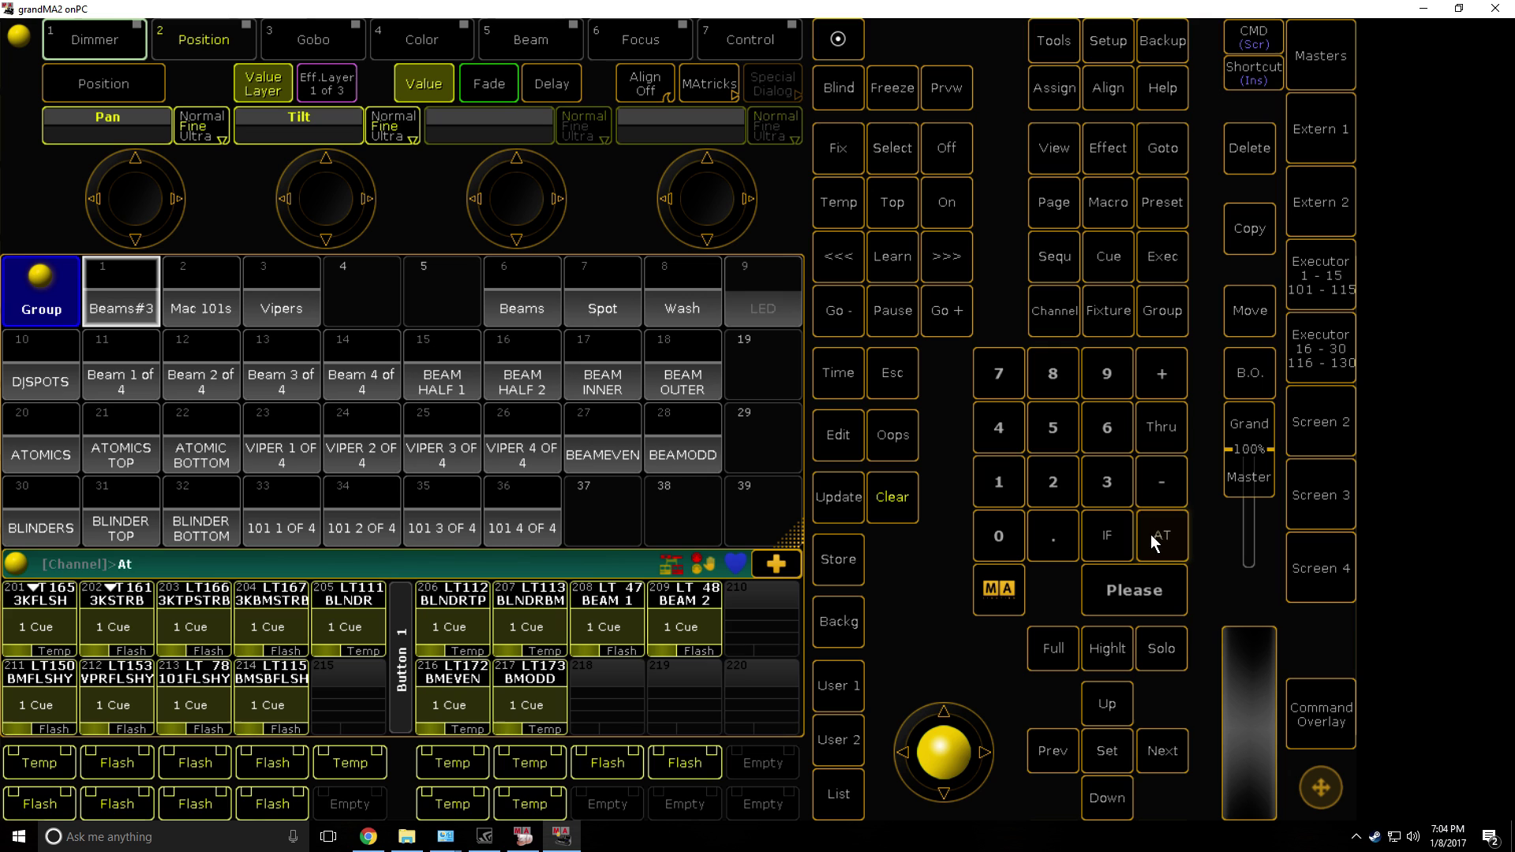
left_click(844, 558)
left_click(1342, 304)
left_click(557, 66)
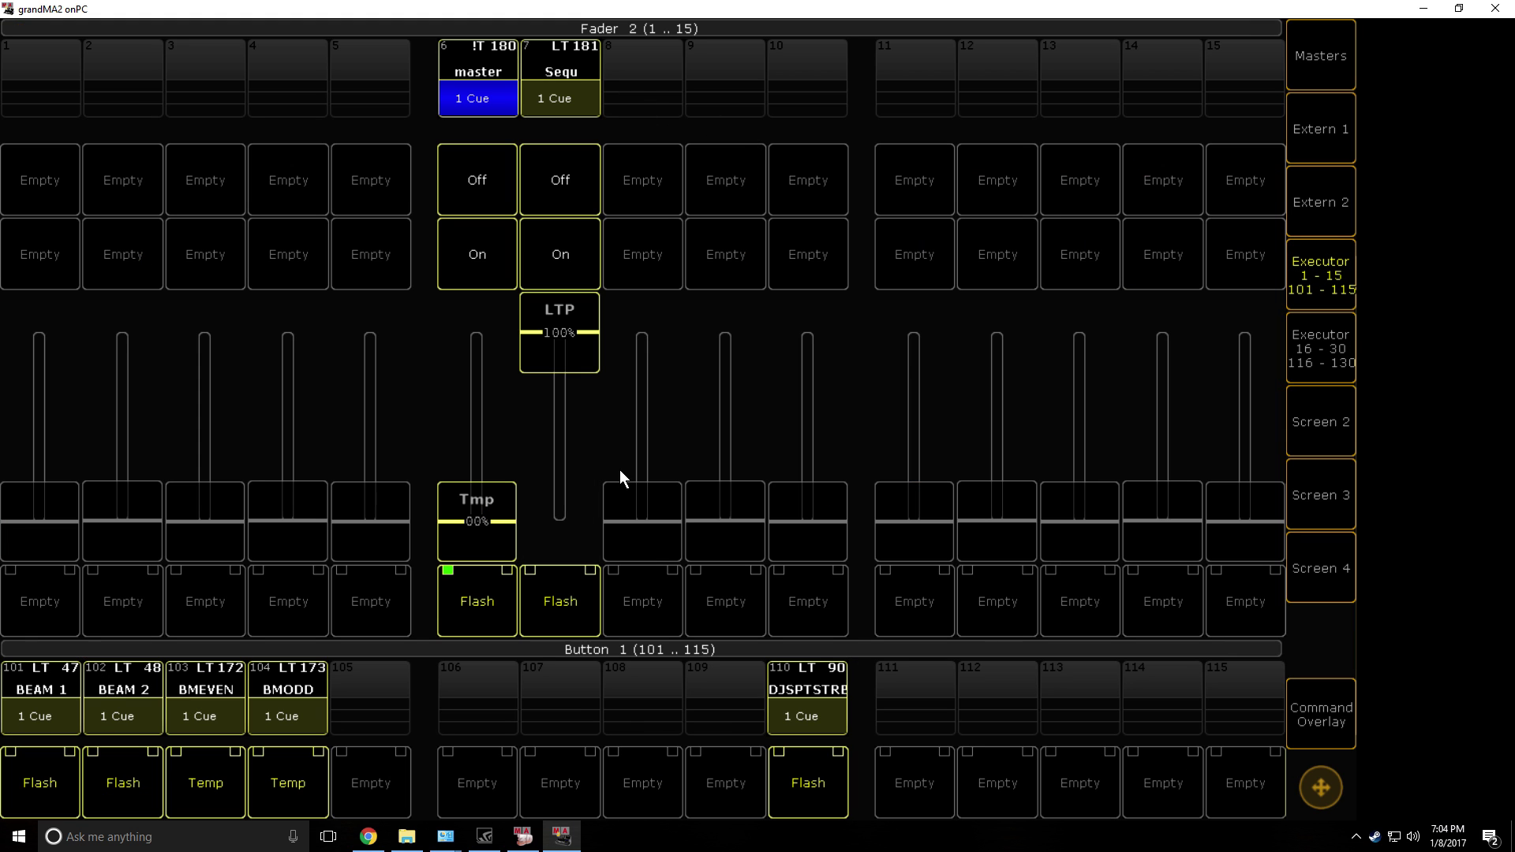
Set the fader function of executor 7 on fader page 2 to Temp and close the assignment
key("ctrl+alt")
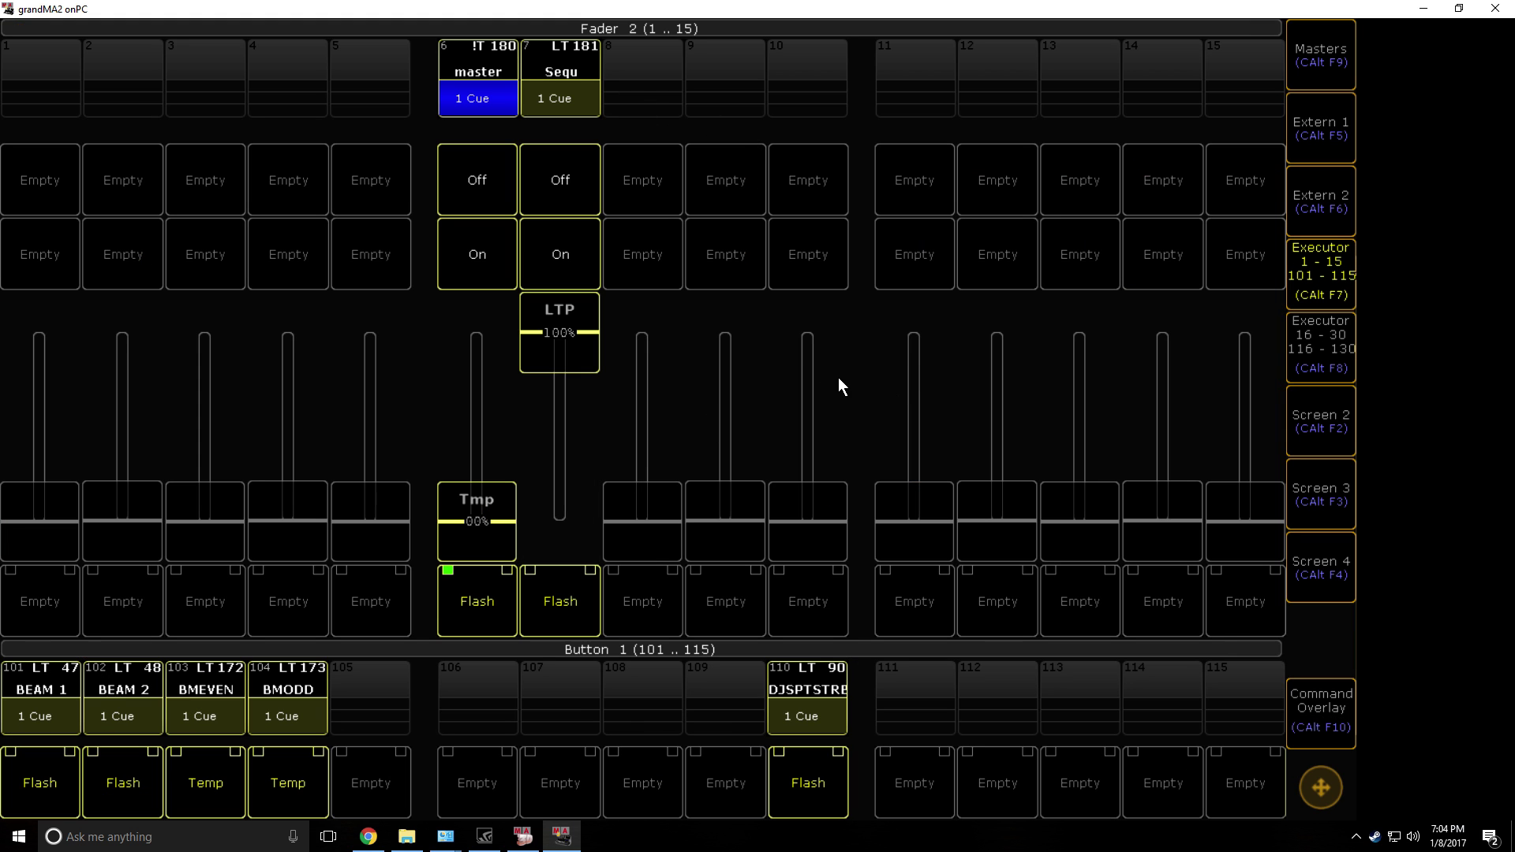
left_click(563, 59)
left_click(161, 349)
left_click(162, 407)
left_click(738, 306)
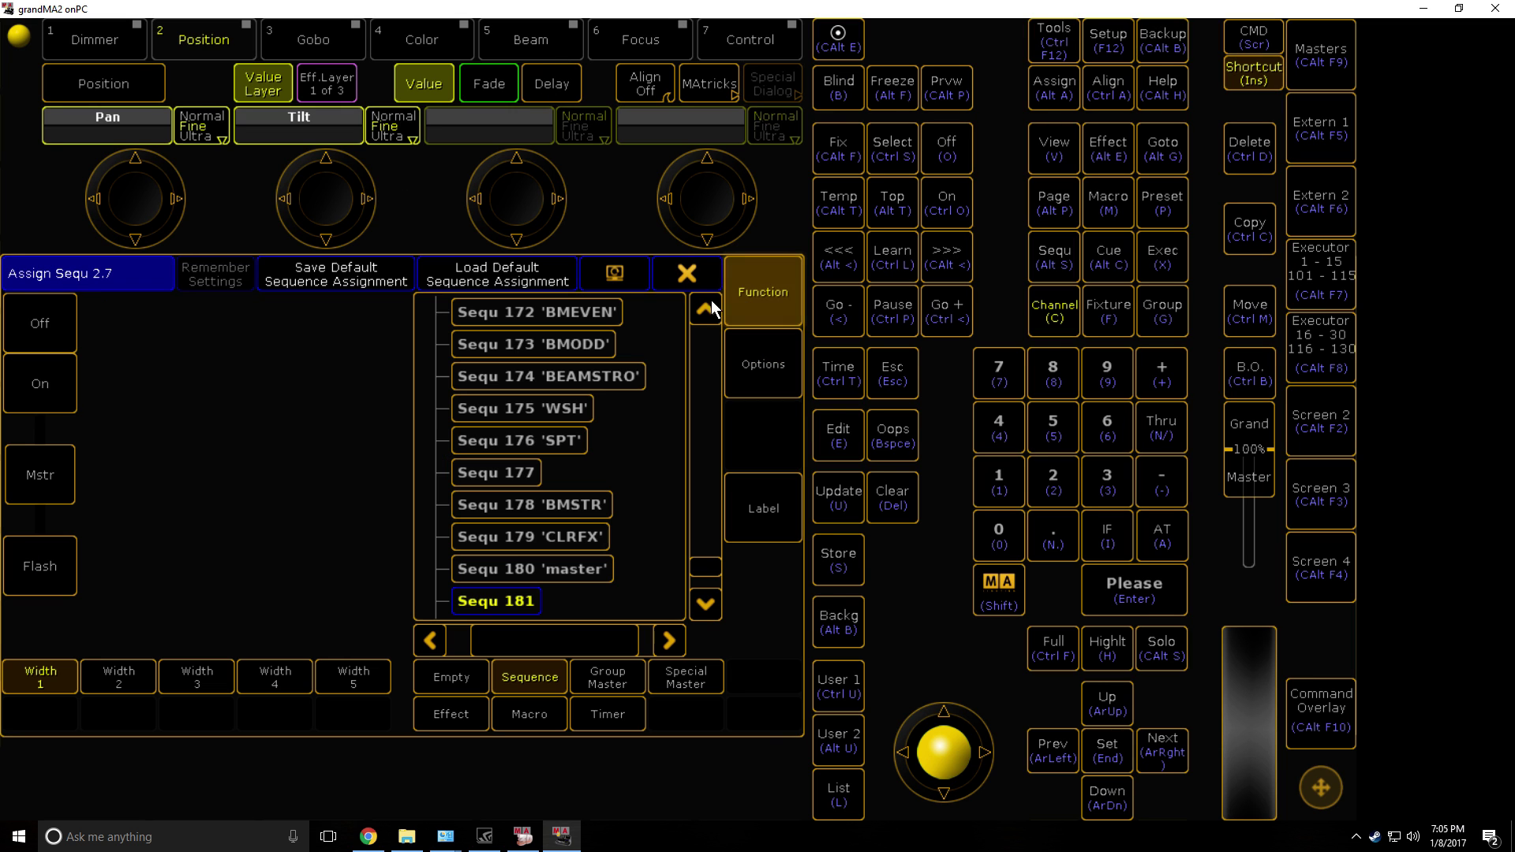
left_click(65, 462)
left_click(319, 584)
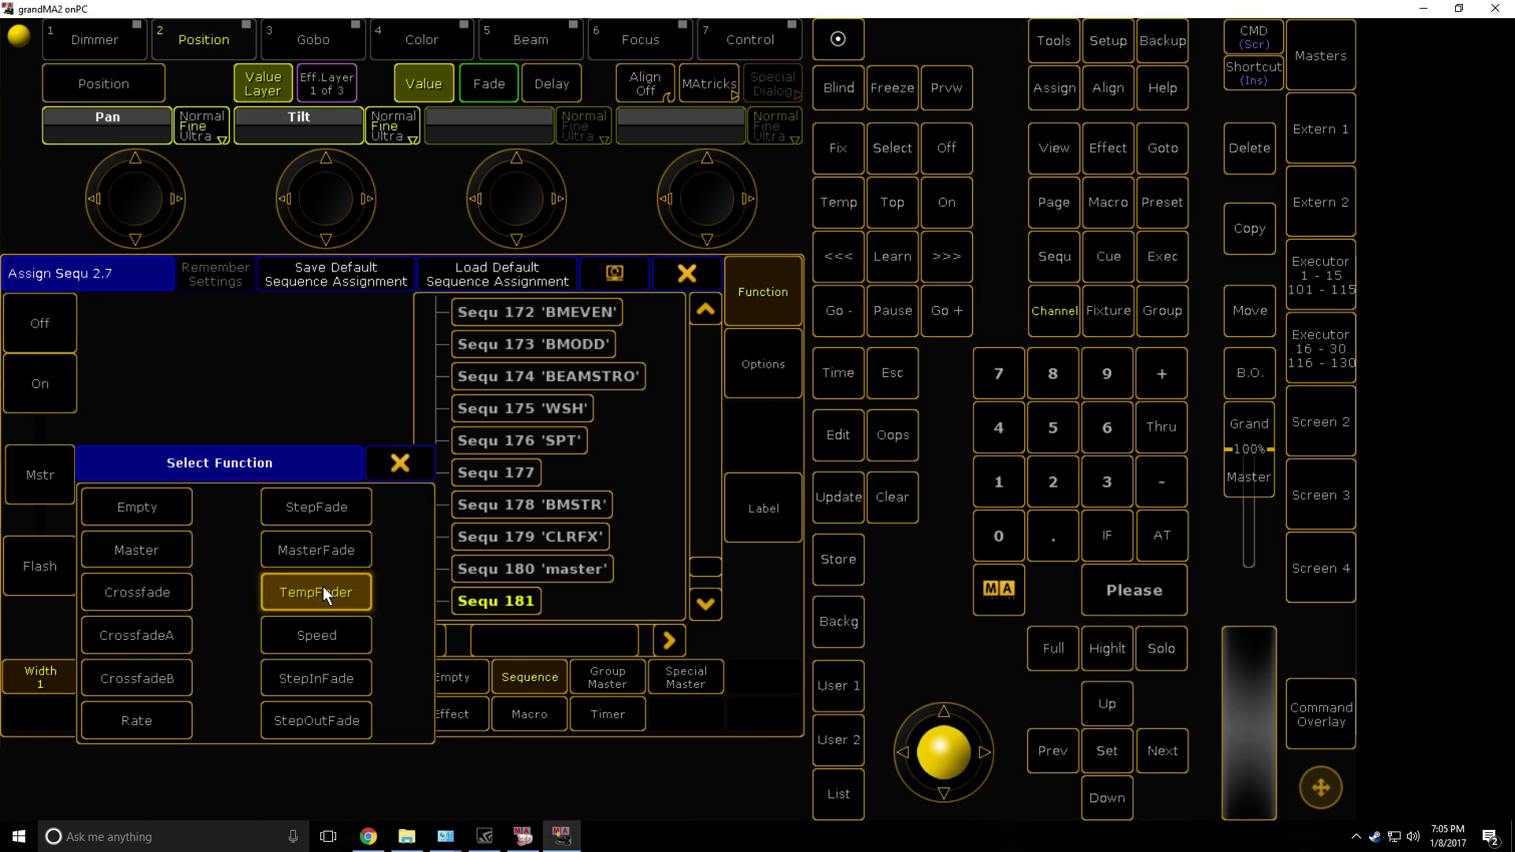
left_click(718, 264)
Test the page 2 faders by moving executors 6 and 7 and checking whether they follow each other
left_click_drag(571, 519, 564, 579)
left_click_drag(467, 529, 476, 319)
left_click_drag(580, 483, 572, 732)
left_click_drag(549, 514, 553, 646)
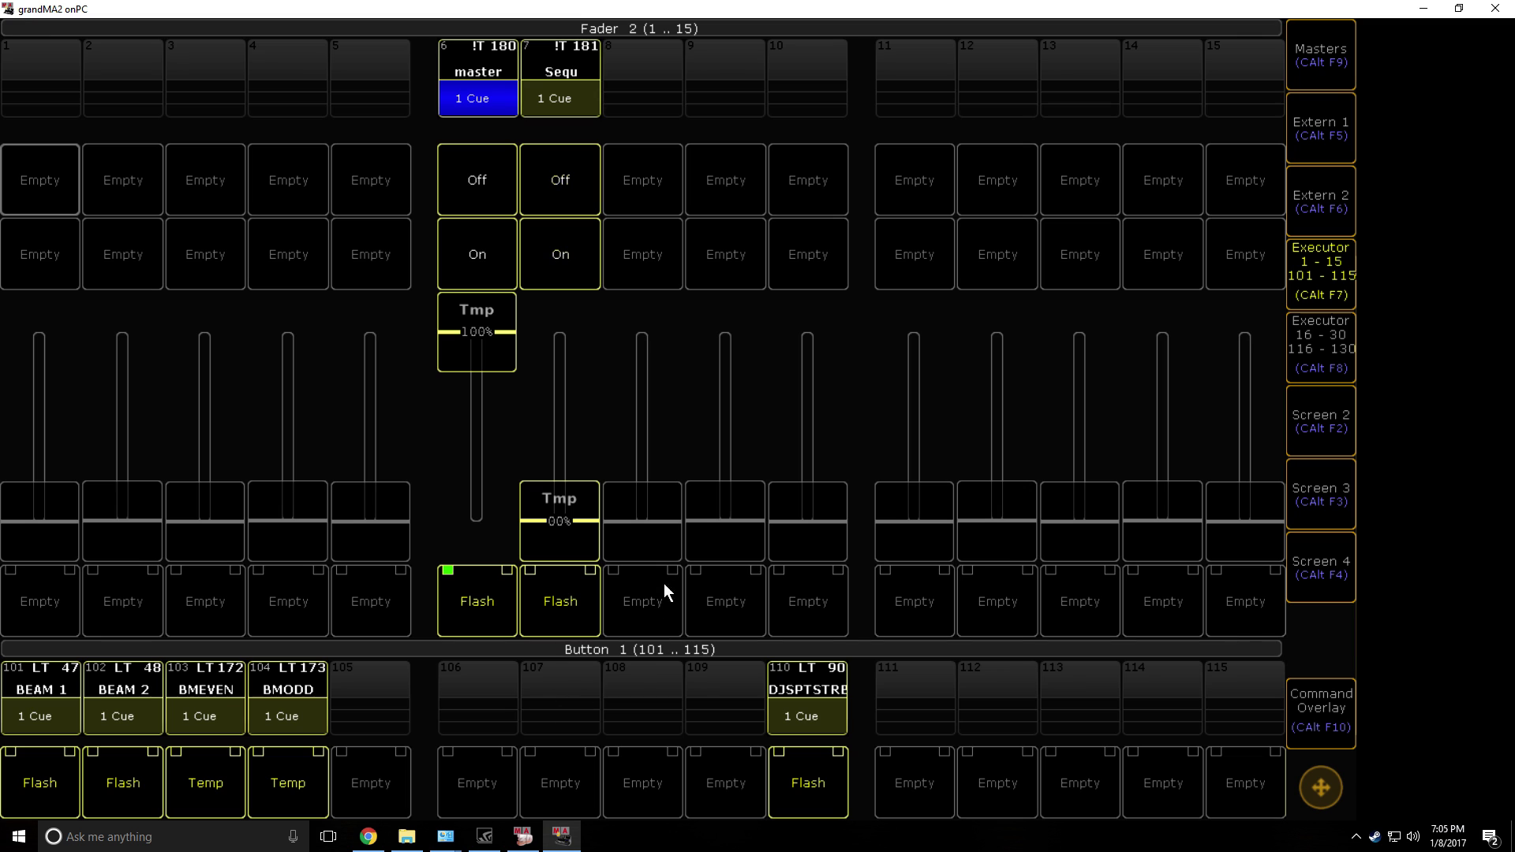
left_click_drag(488, 404, 482, 489)
left_click_drag(565, 530, 552, 694)
Check the DMX patch addresses of the DUMMY layer fixtures in the patch and fixture schedule
left_click(1300, 264)
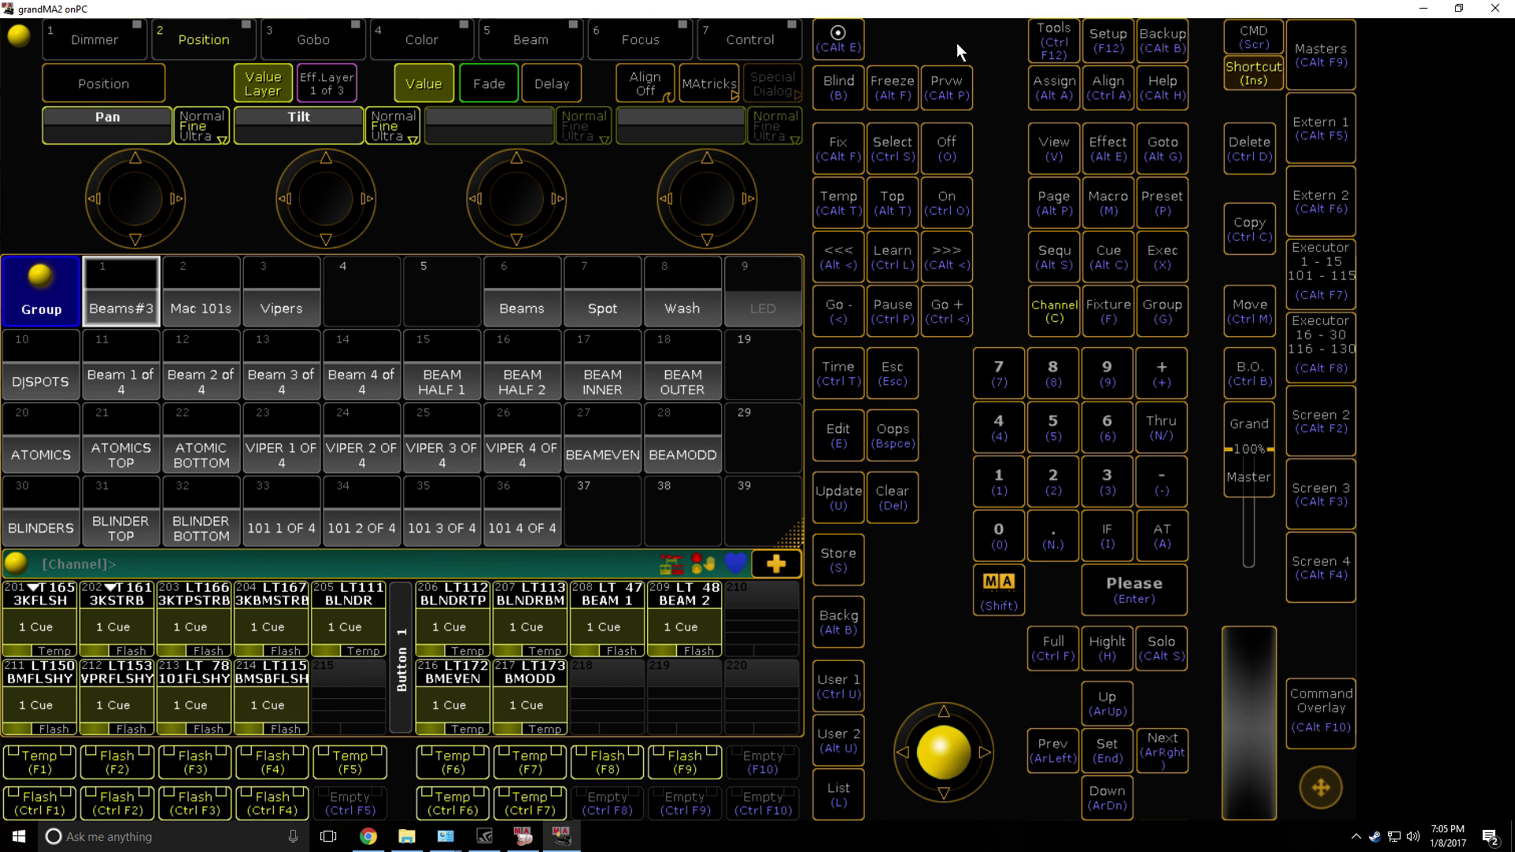
left_click(1099, 38)
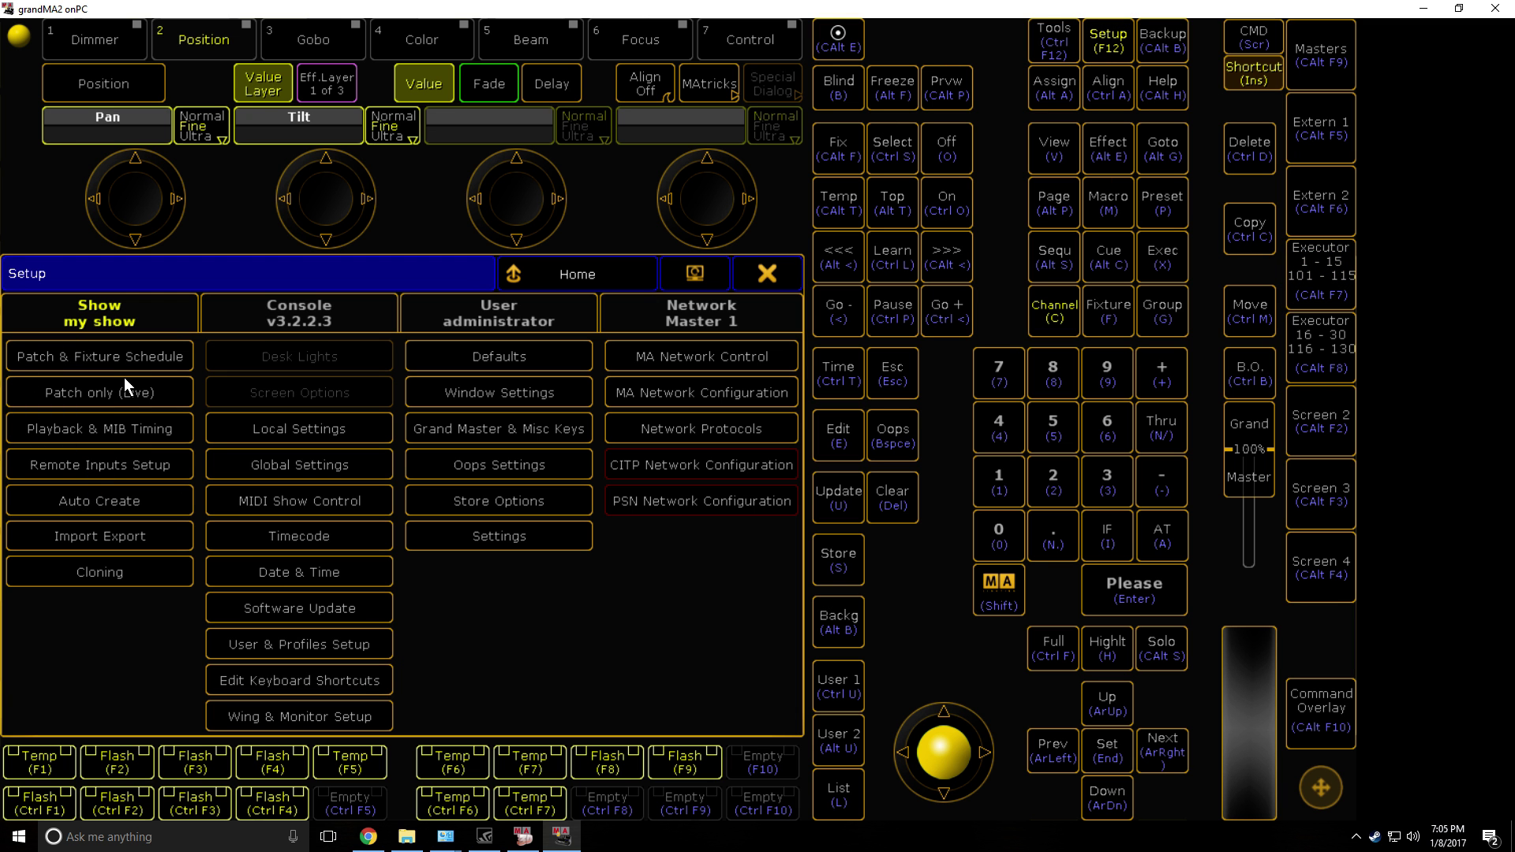
left_click(127, 357)
left_click(49, 470)
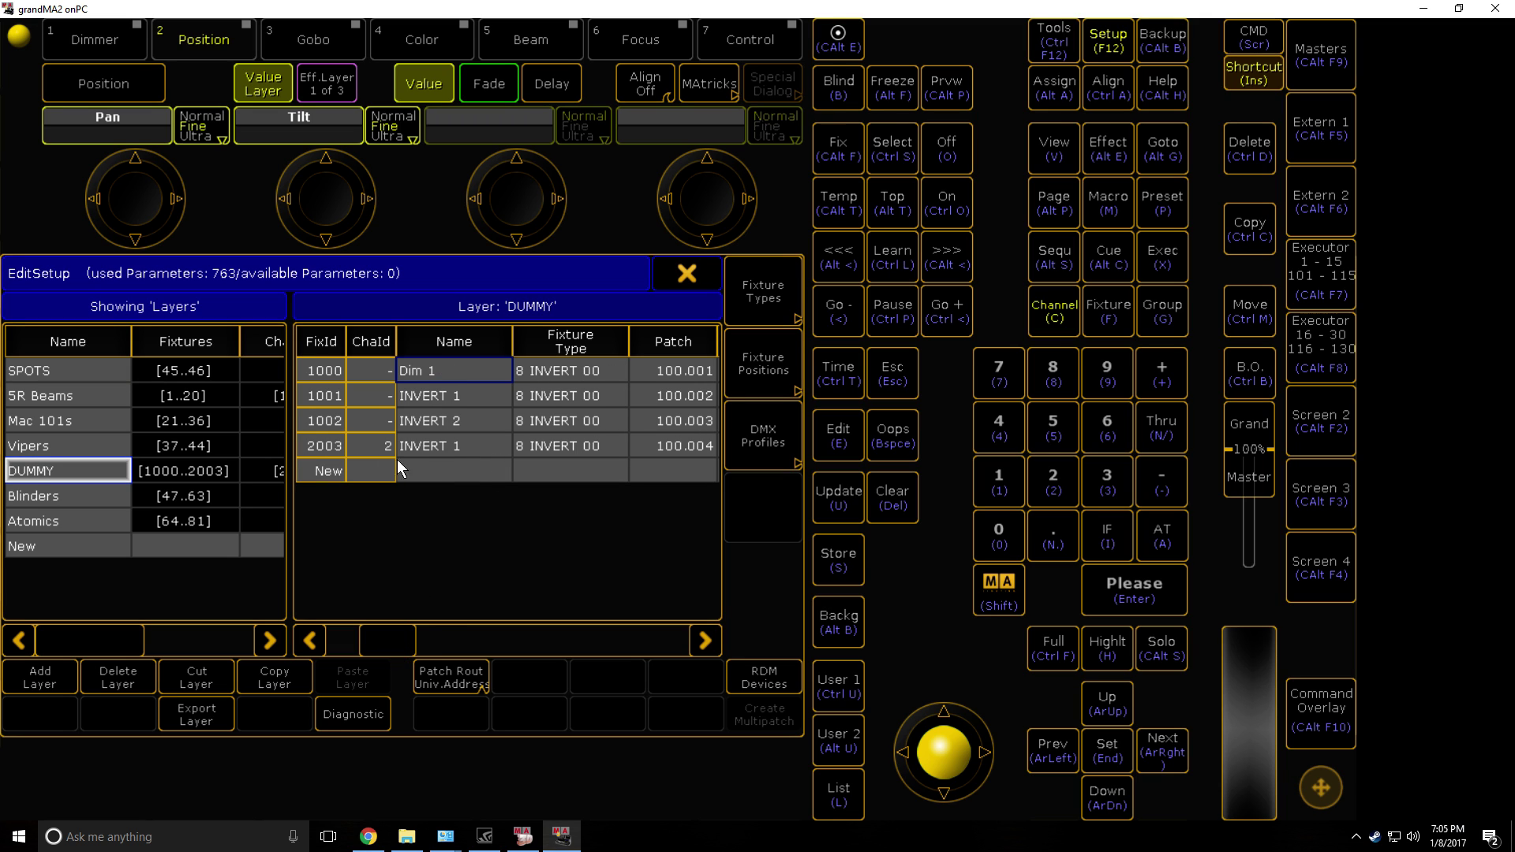
left_click(683, 278)
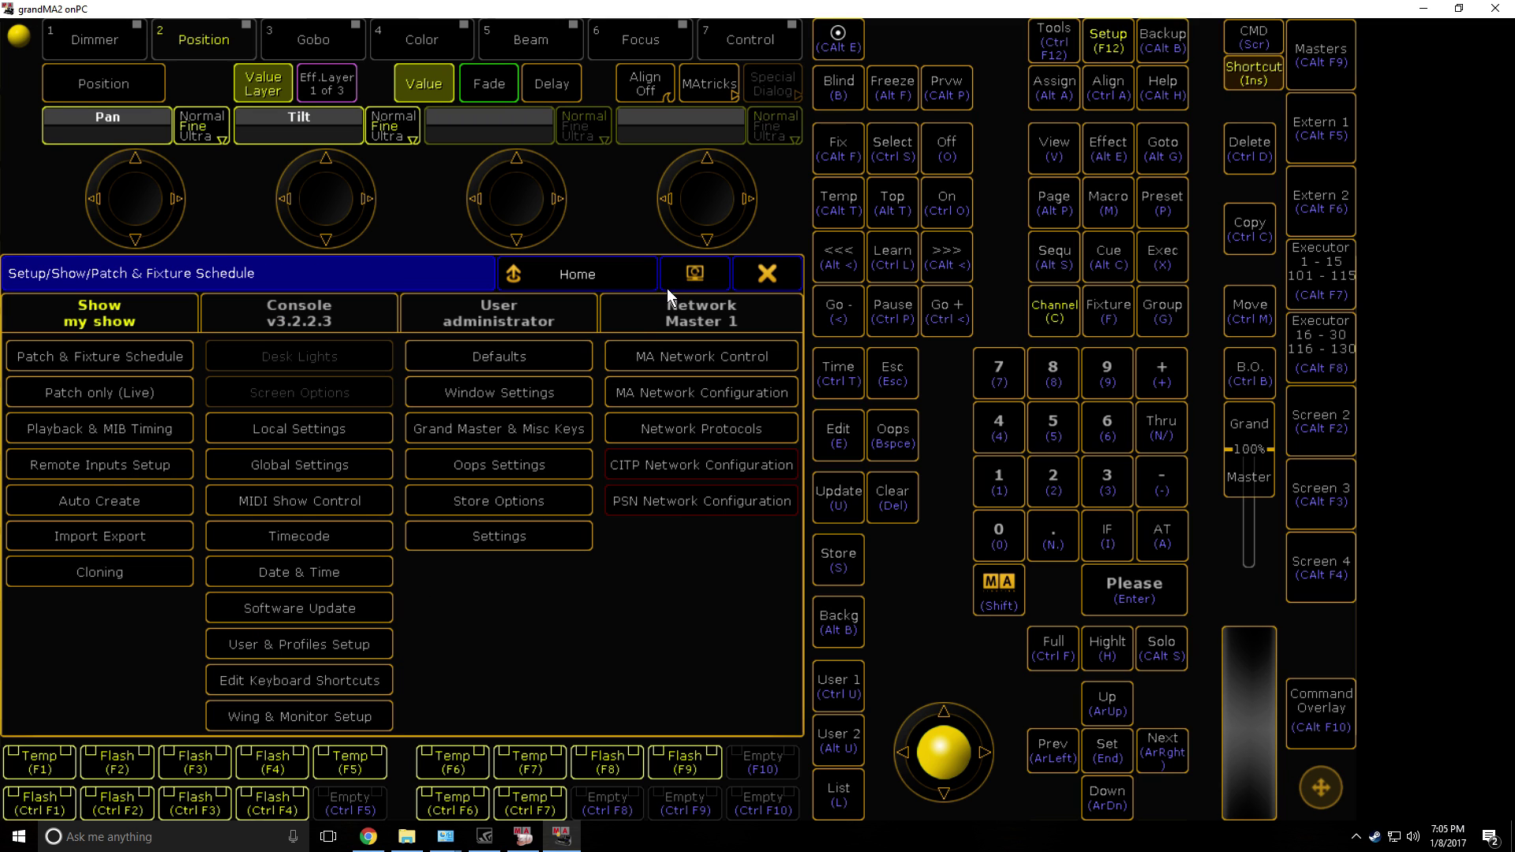
Set the DMX address of the remote for page 2, executor 6 to 100.004
left_click(85, 477)
left_click(530, 325)
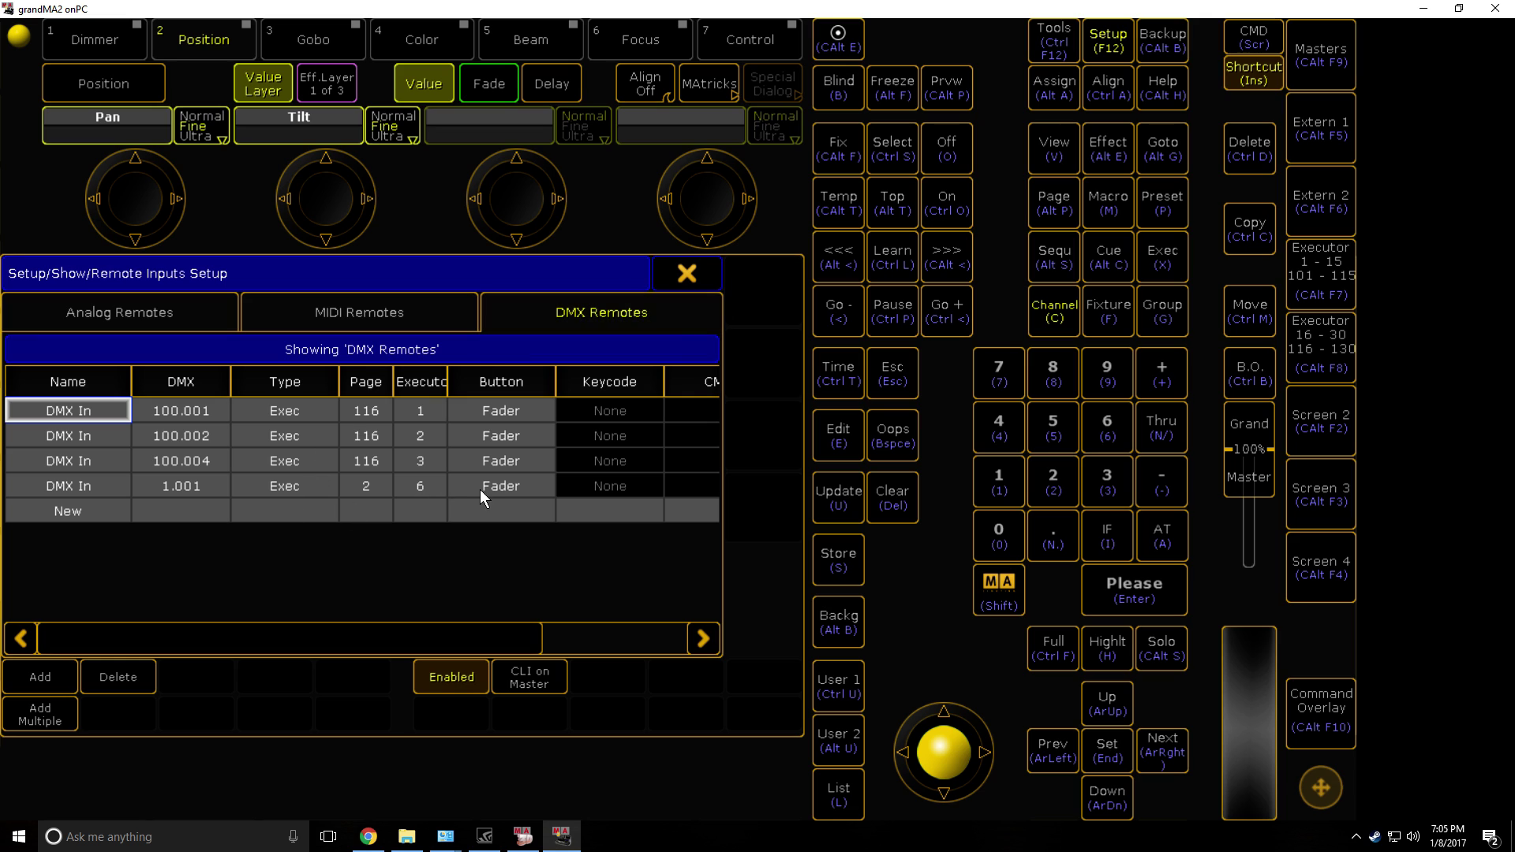
double_click(158, 484)
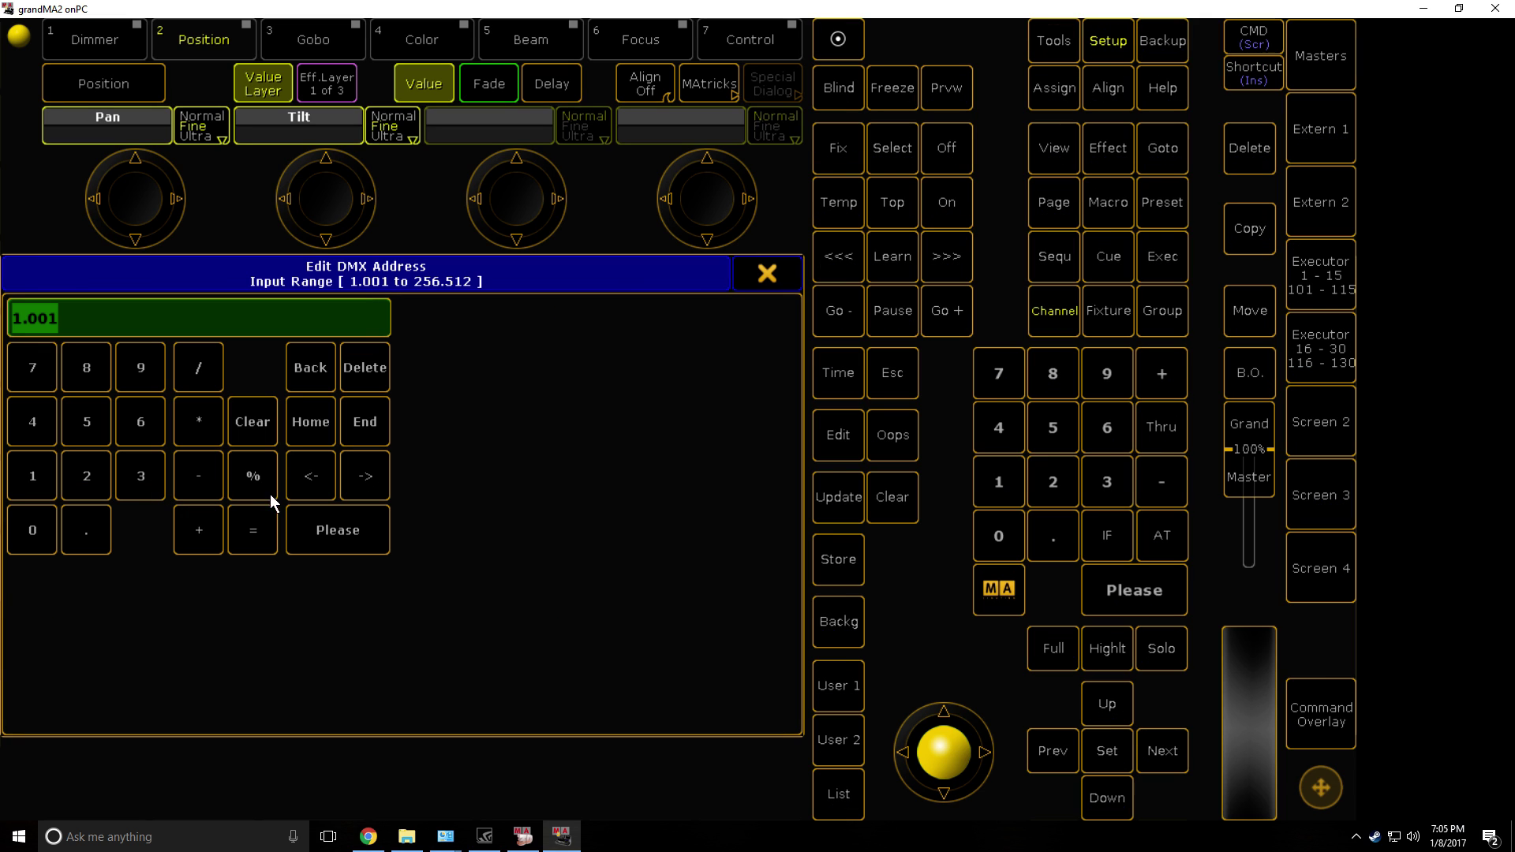
type("100.001")
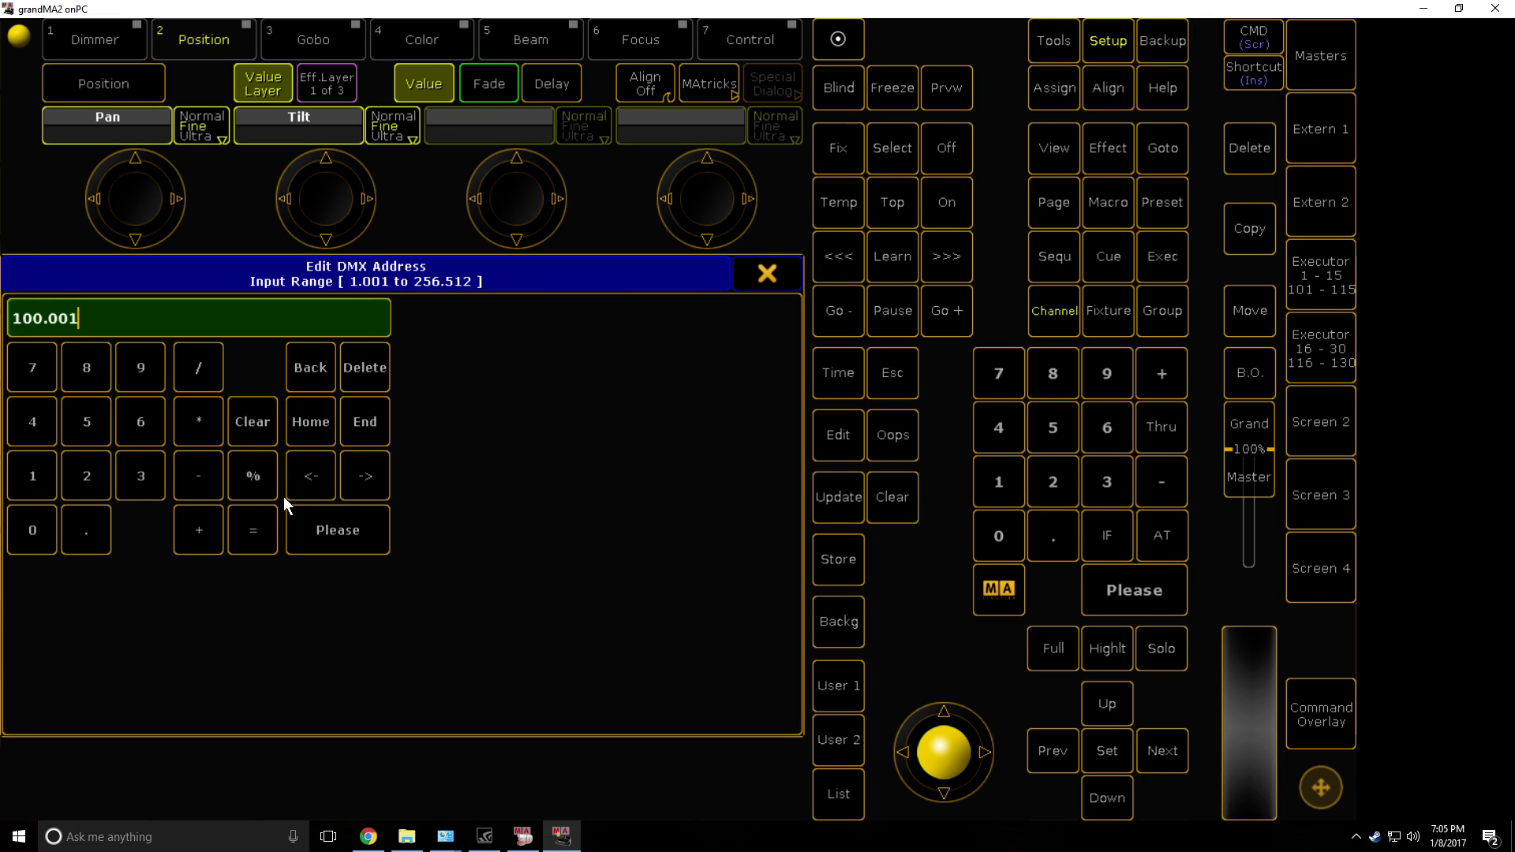
key("Return")
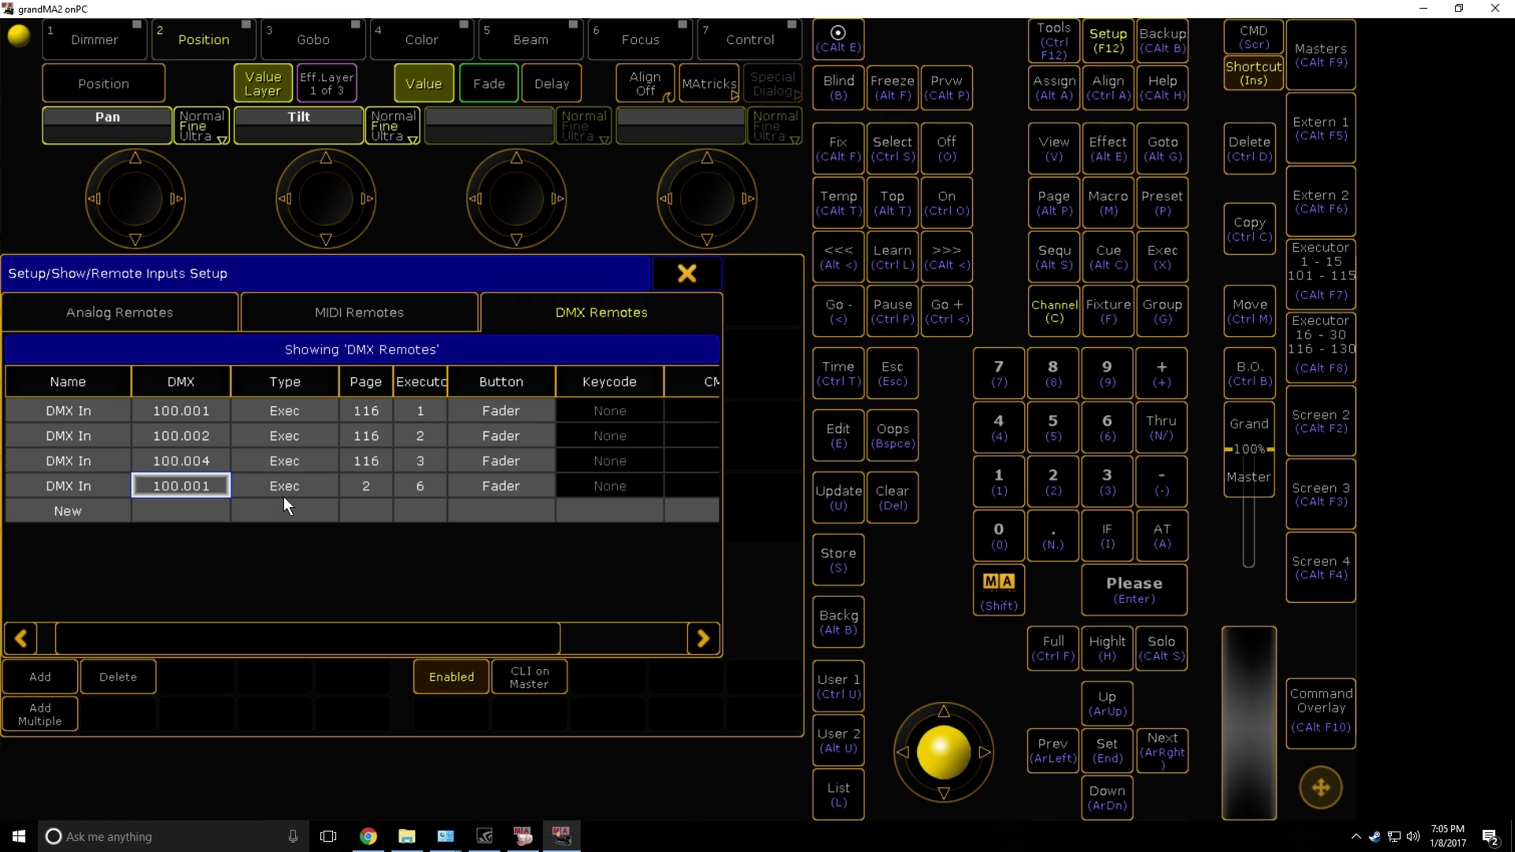
double_click(190, 486)
type("100.004")
key("Return")
scroll(213, 456, "up", 3)
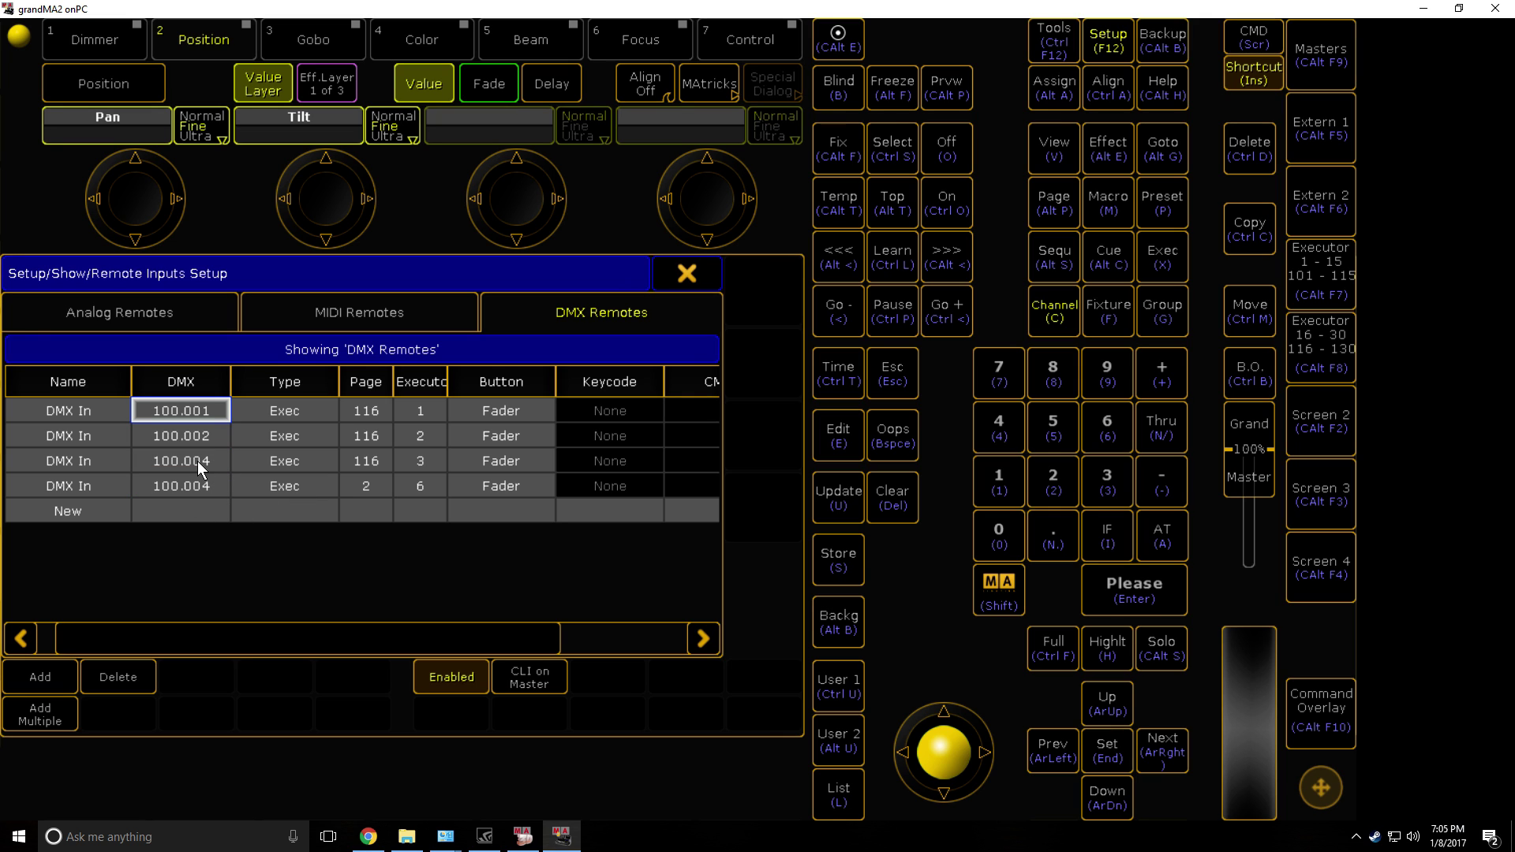
Set the DMX address of the remote for page 116, executor 3 to 100.003 and leave the setup
double_click(211, 465)
left_click(243, 316)
key("BackSpace")
type("3")
key("Return")
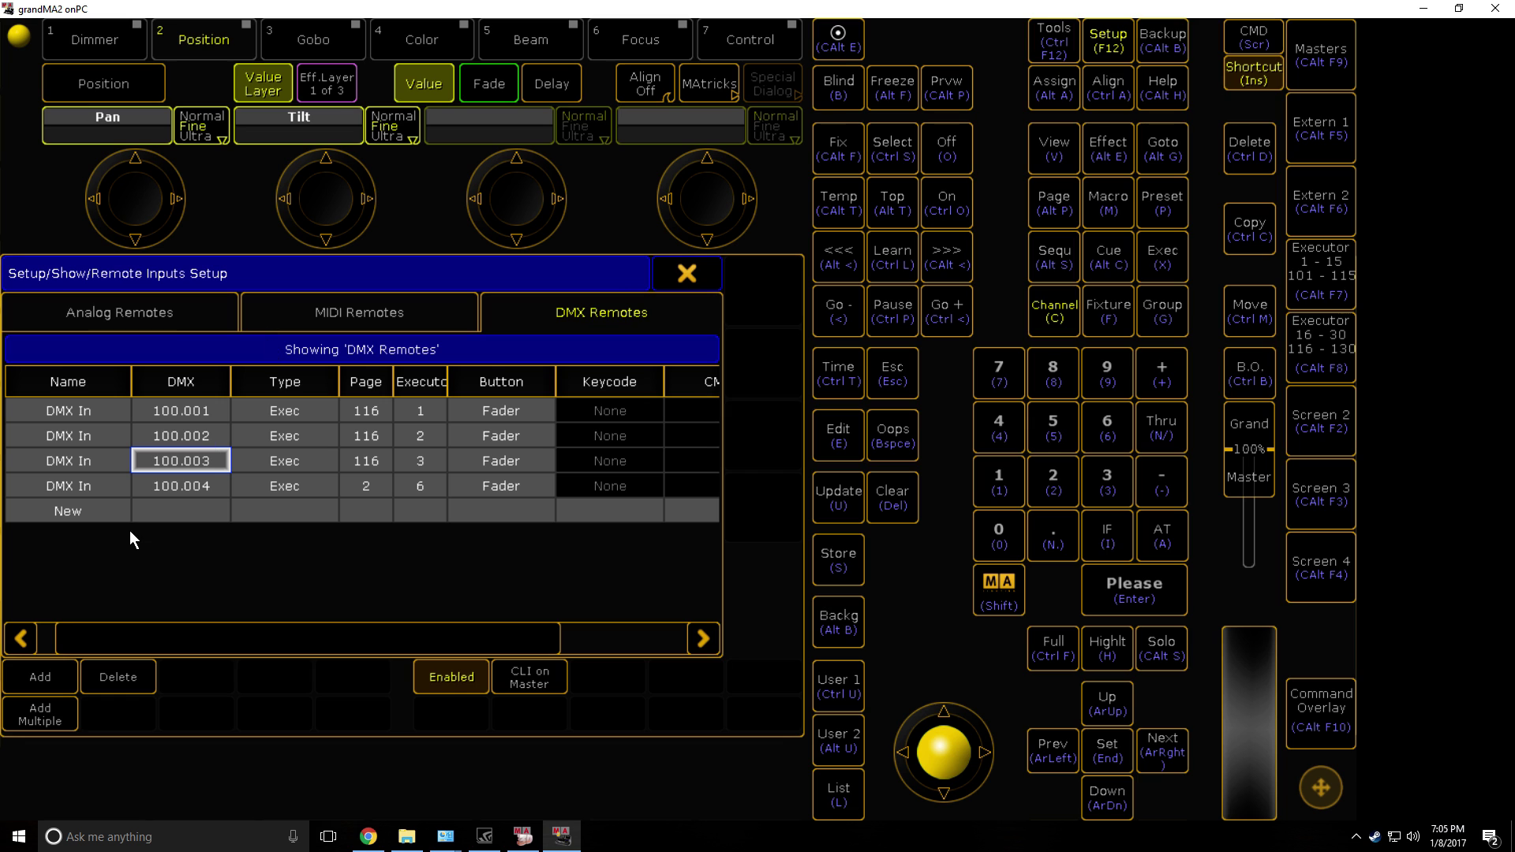
left_click(707, 266)
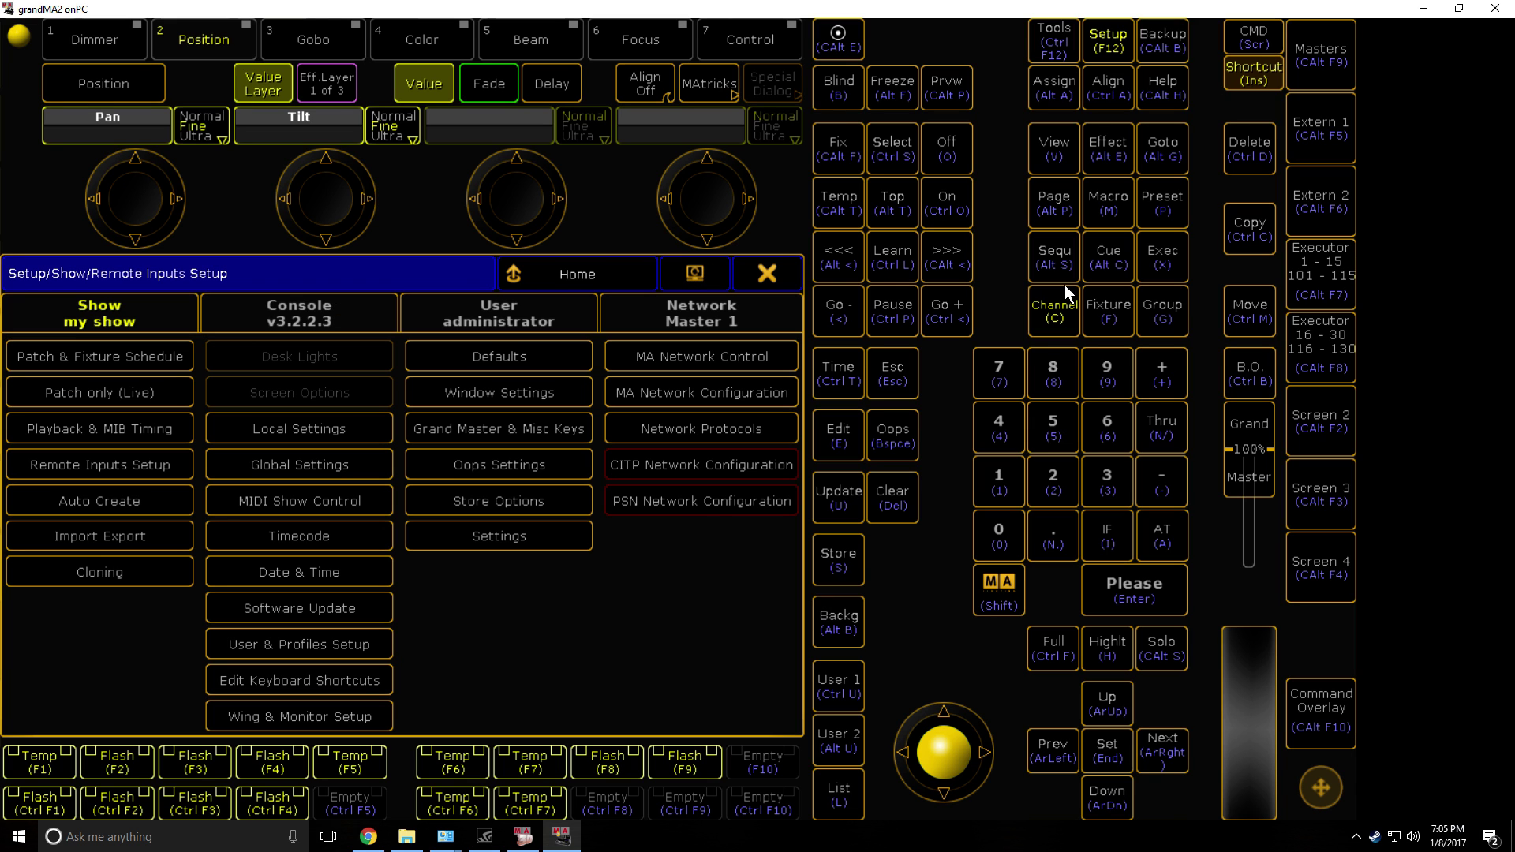
left_click(767, 276)
Pull down the executor 7 fader on page 2 and check the beams in the MA 3D stage view
left_click(1343, 290)
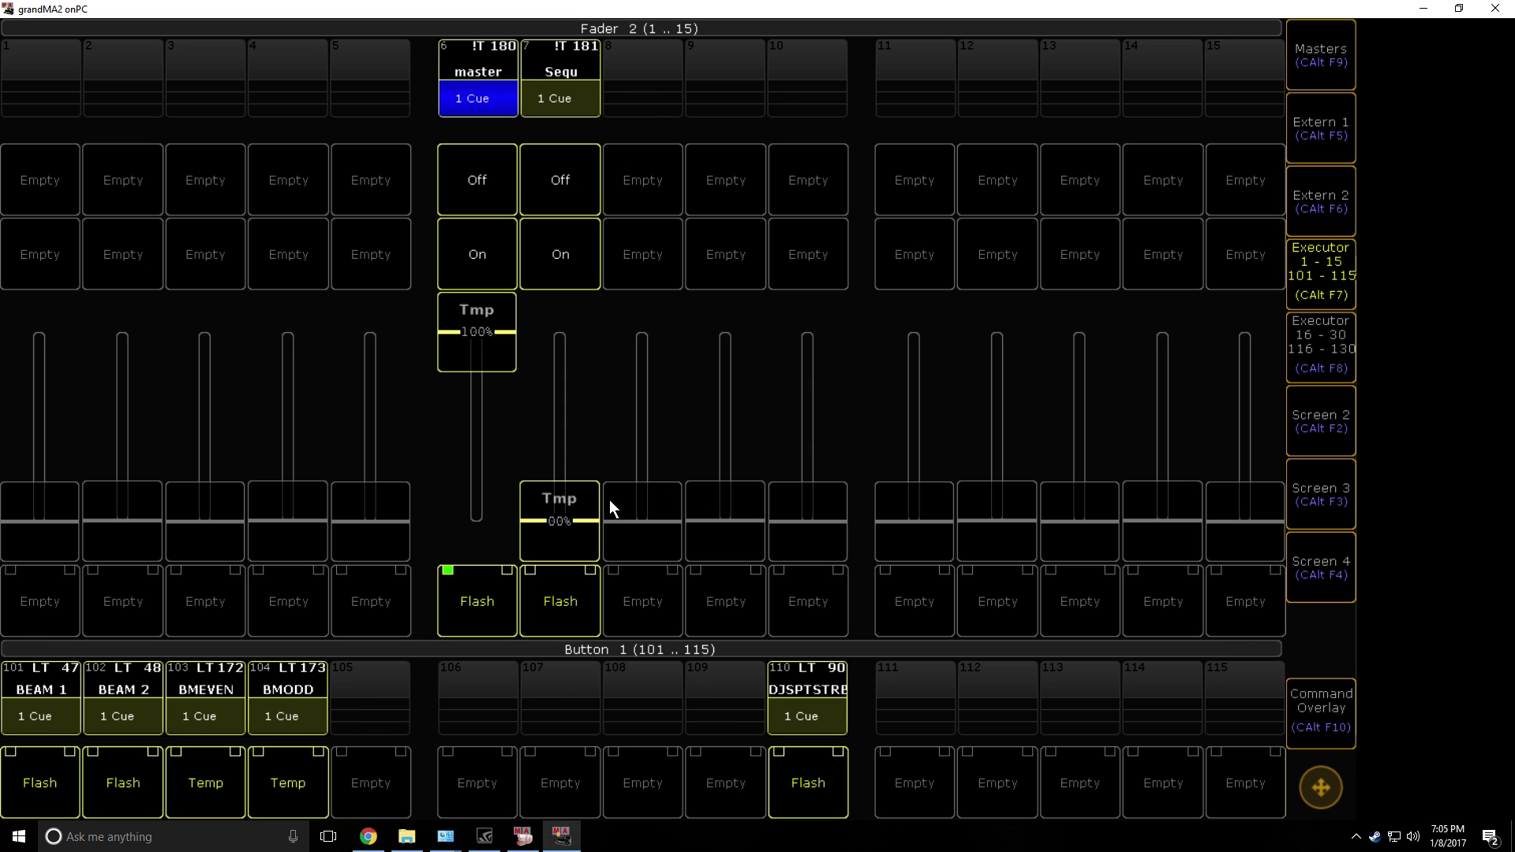
left_click_drag(584, 509, 566, 622)
left_click(1322, 286)
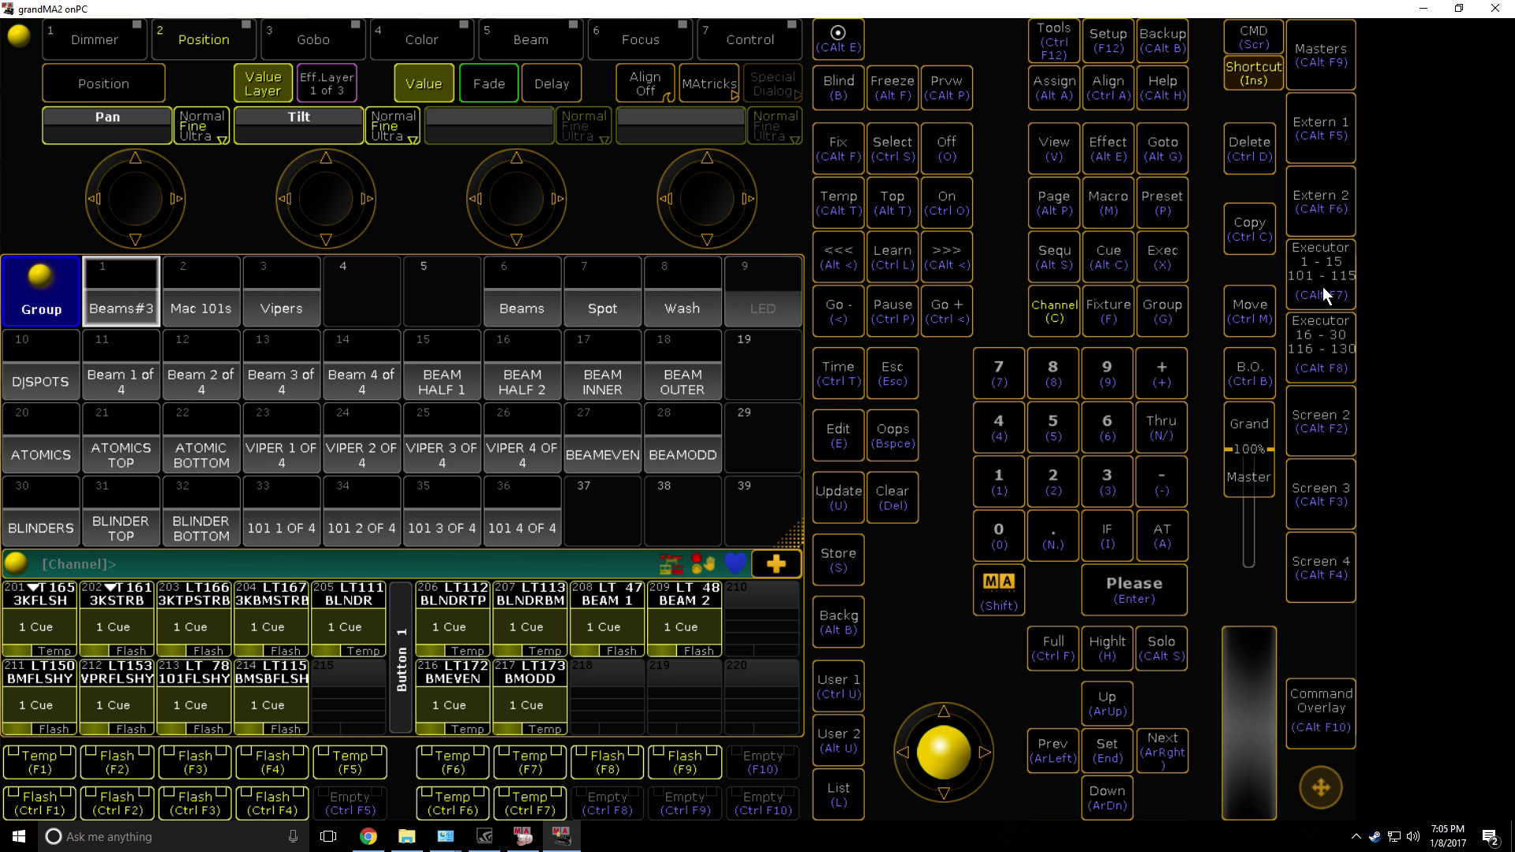
left_click(1322, 287)
left_click(1348, 294)
left_click(1319, 555)
left_click(527, 838)
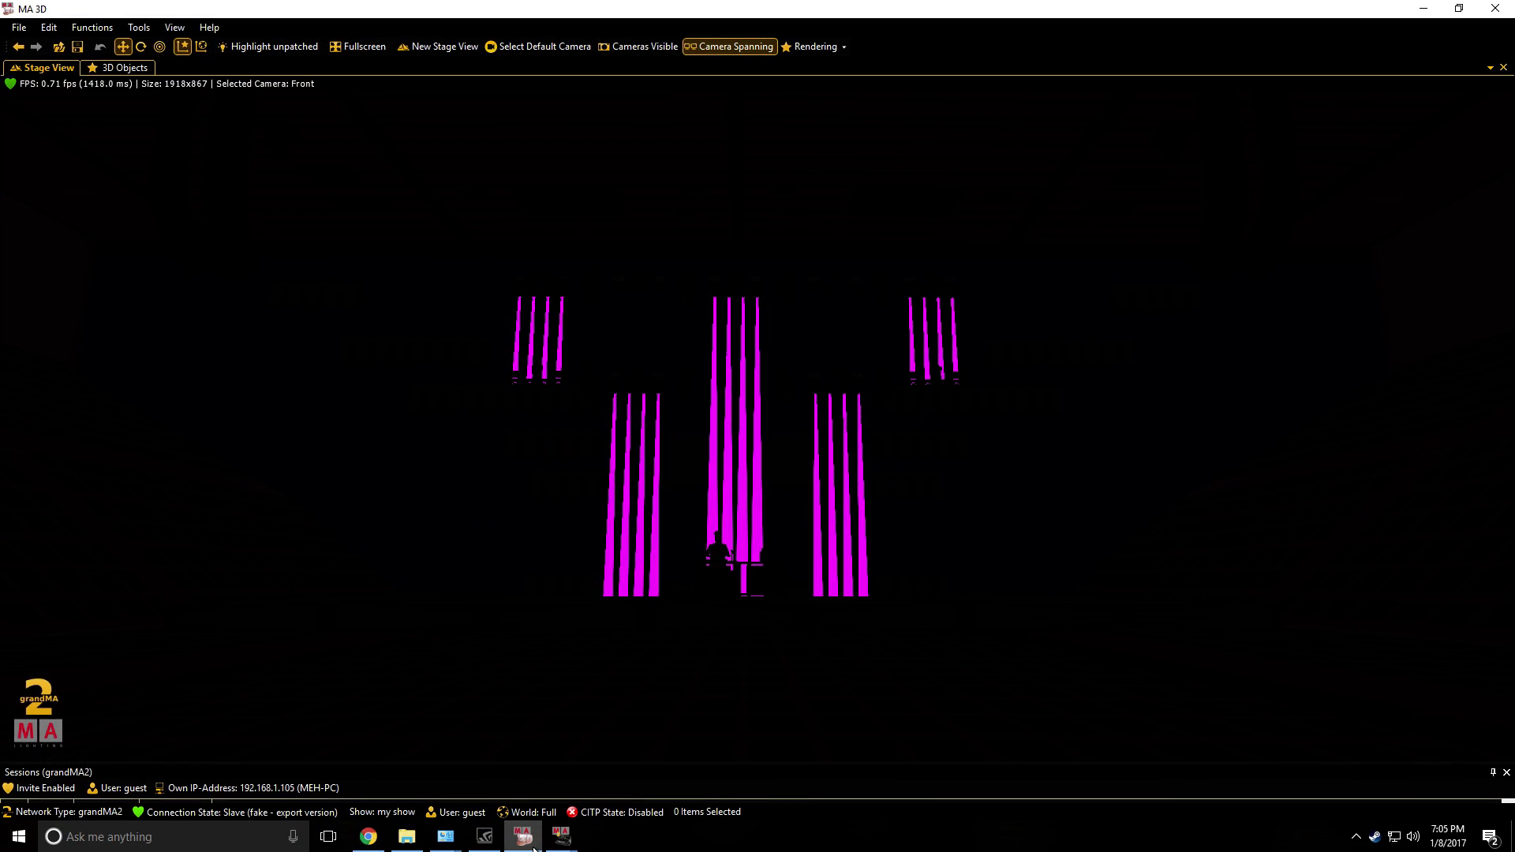
left_click(533, 843)
Return to grandMA2 onPC, raise the executor 7 fader on page 2 to about 53%, and check the beam movement in MA 3D
mouse_move(561, 836)
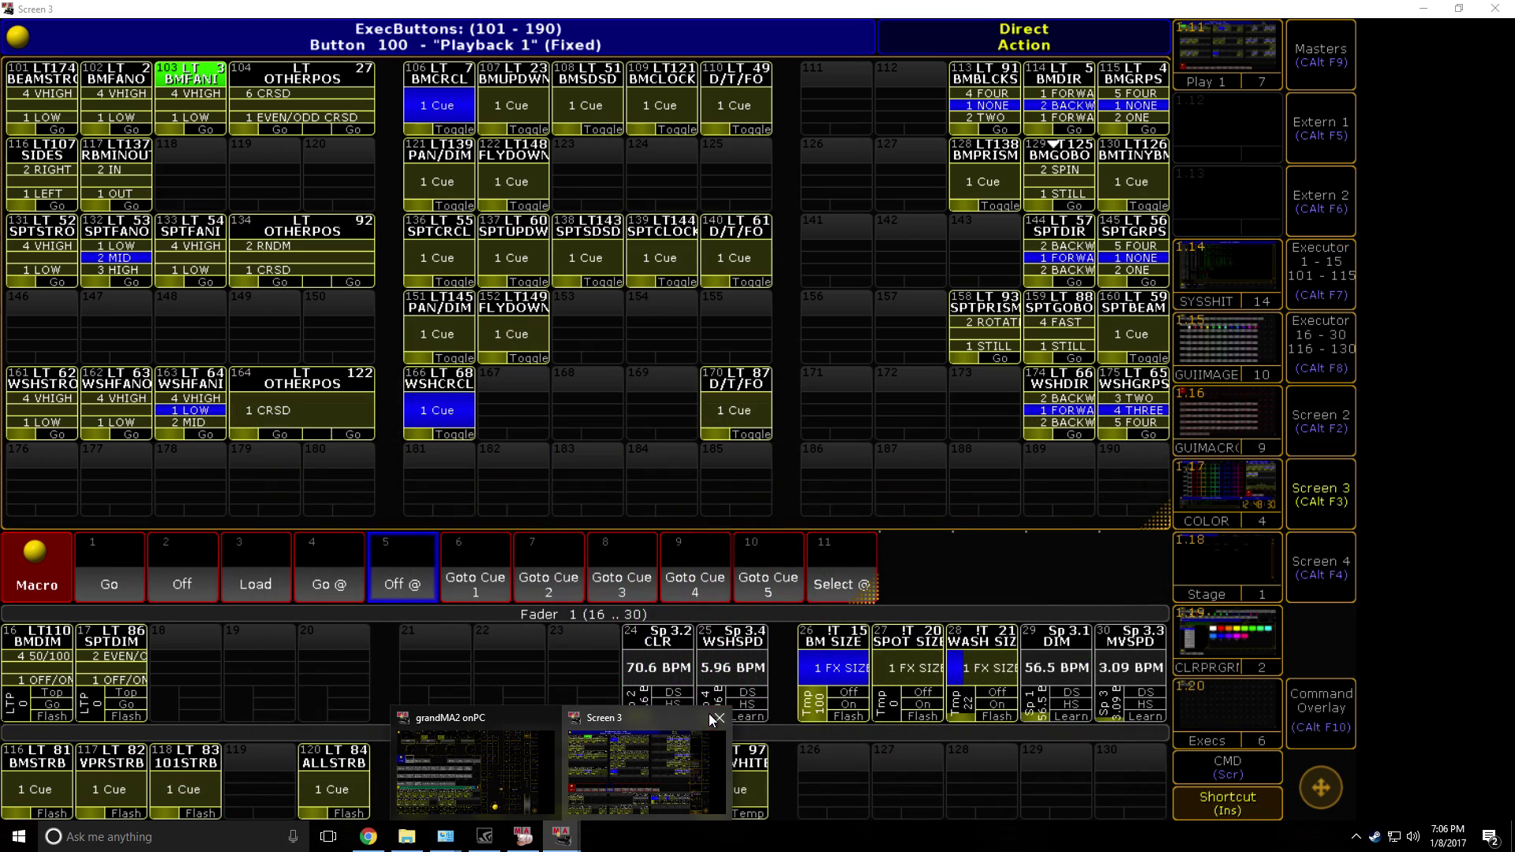
left_click(534, 775)
left_click(1323, 283)
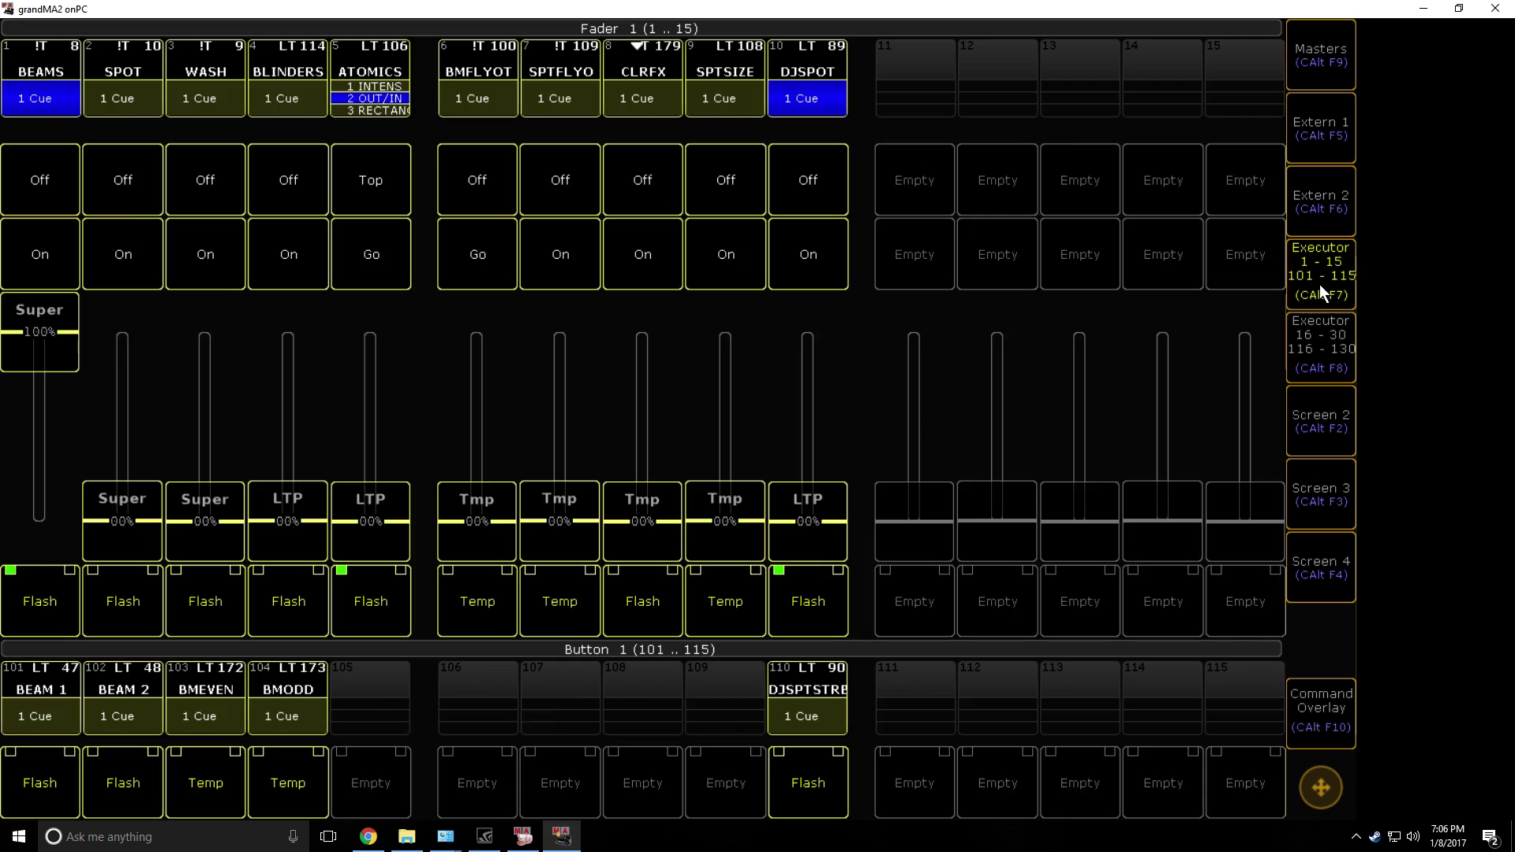
key("Page_Up")
left_click_drag(566, 531, 576, 427)
left_click(530, 844)
left_click(562, 838)
left_click(529, 840)
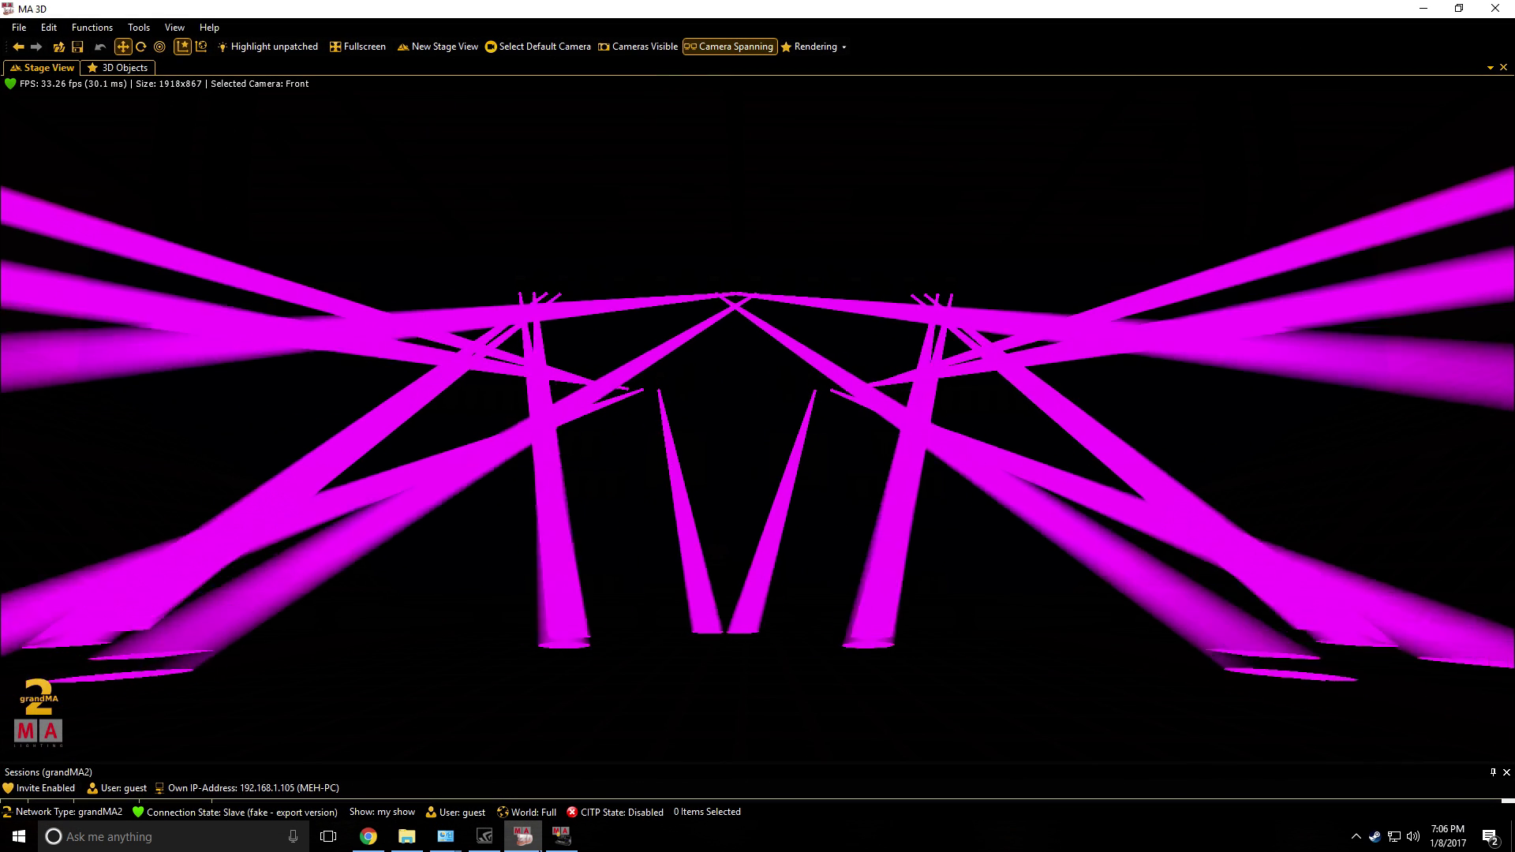
left_click(528, 839)
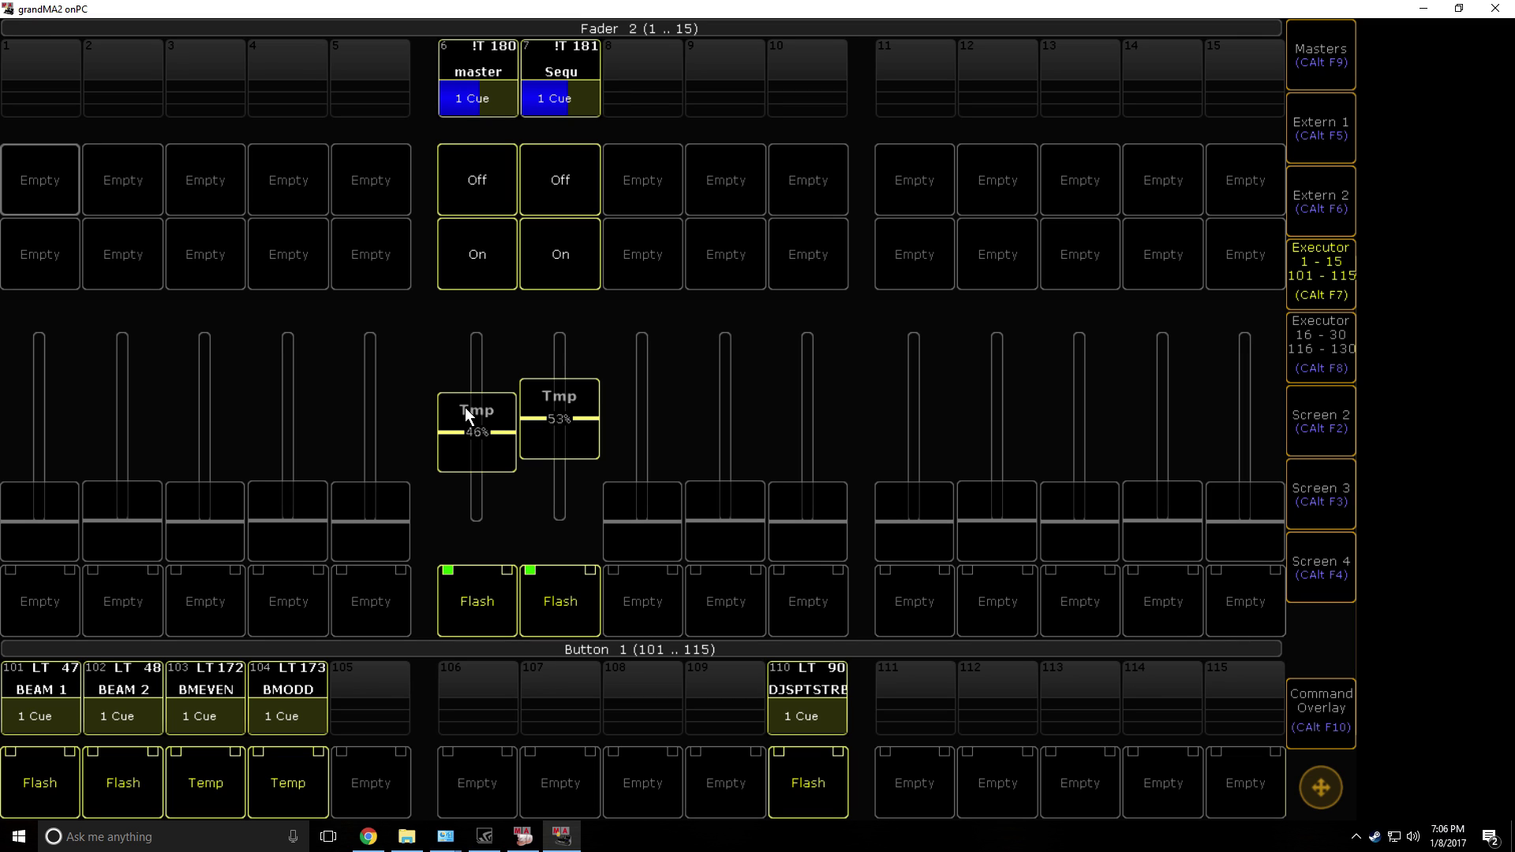
Test the inverted link by moving the executor 6 and 7 faders on page 2 through their full range
left_click_drag(466, 421, 546, 310)
left_click_drag(510, 376, 515, 518)
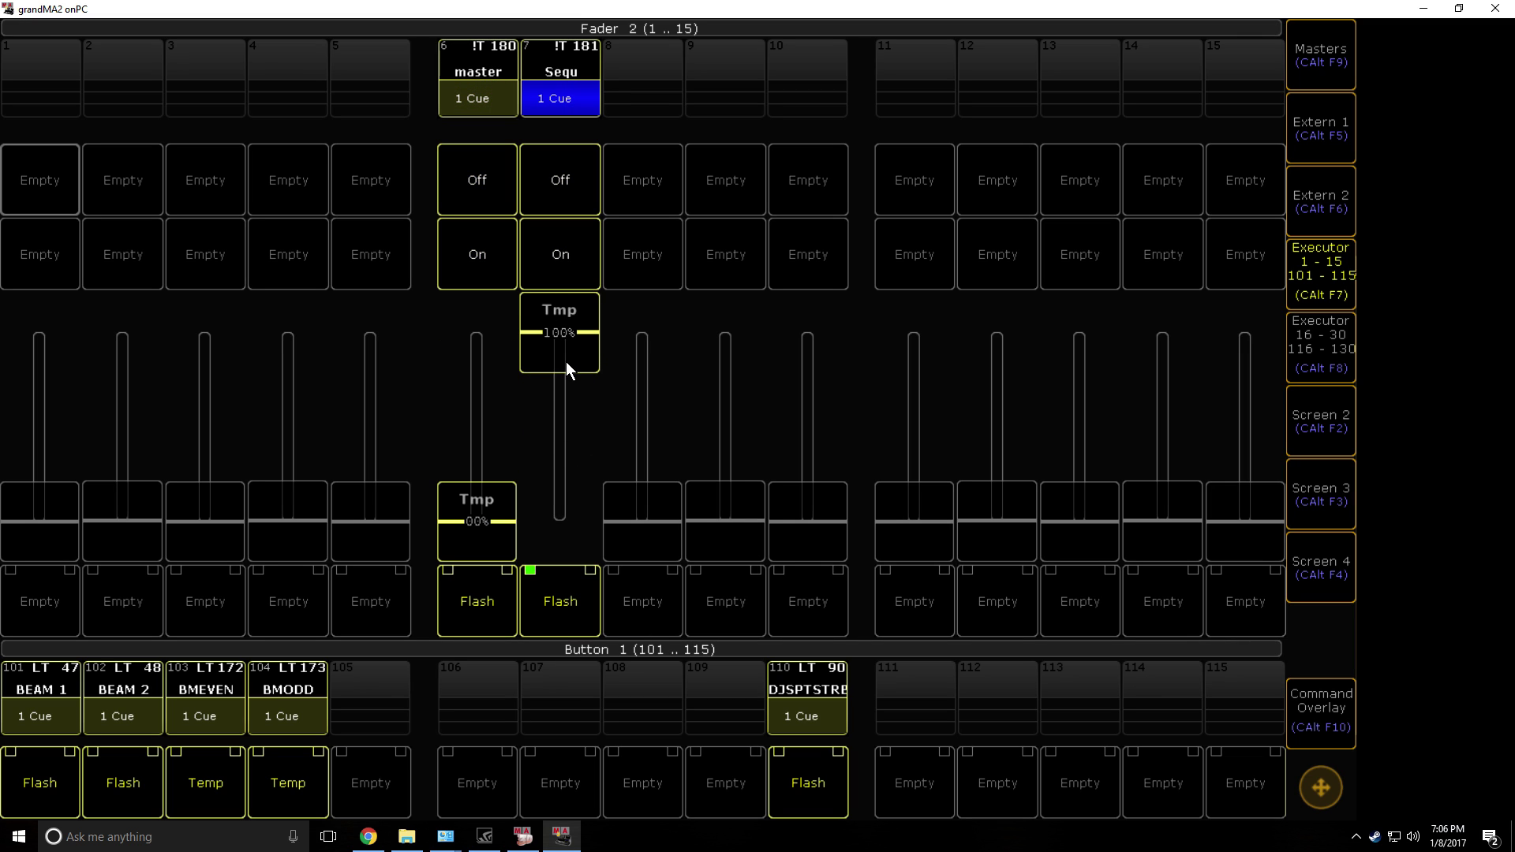
left_click_drag(545, 521, 585, 153)
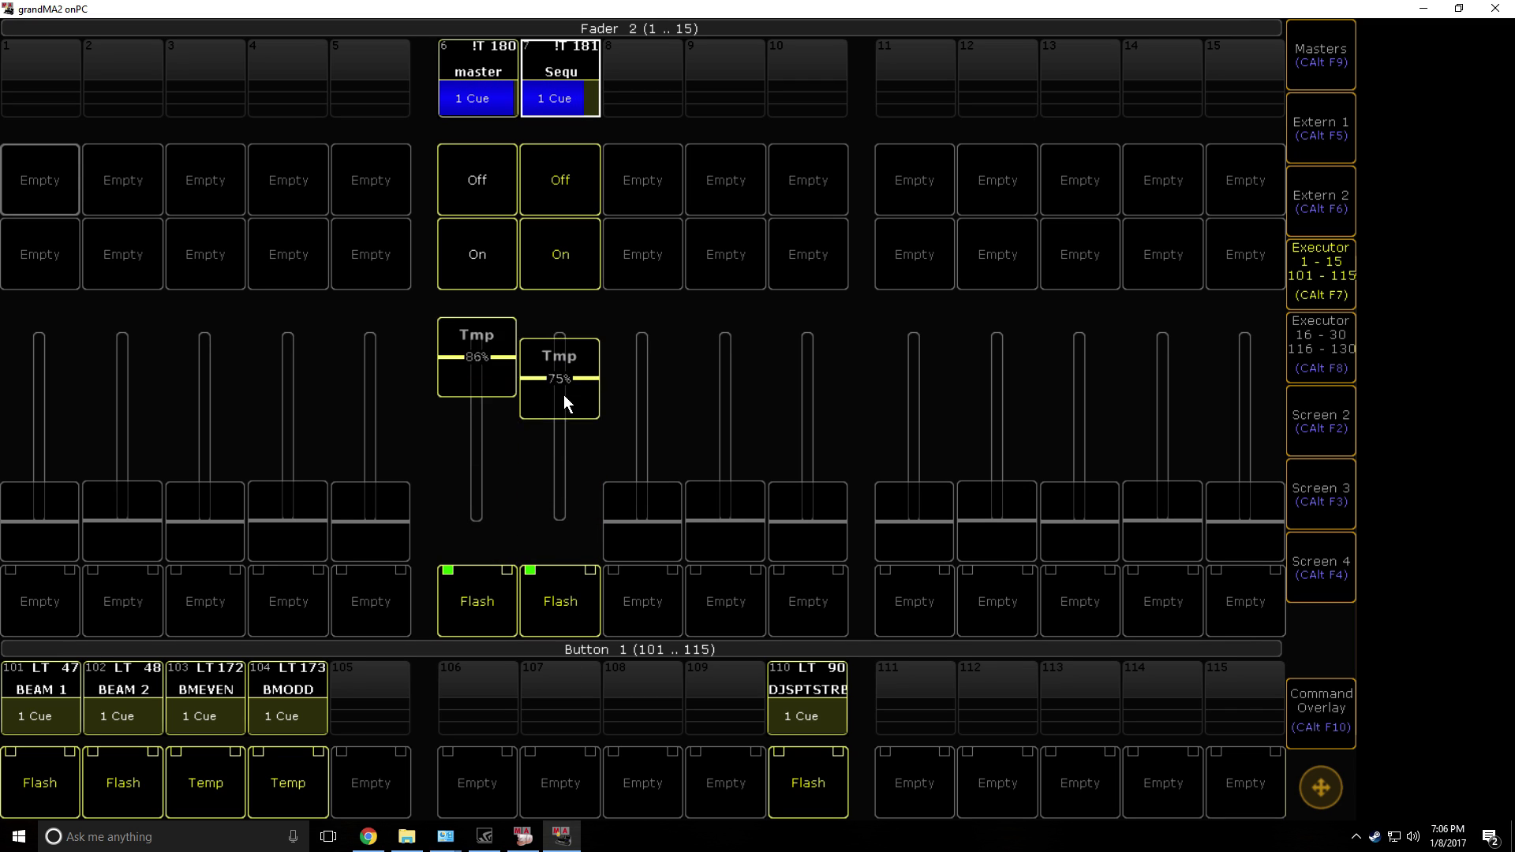
left_click_drag(489, 475, 481, 550)
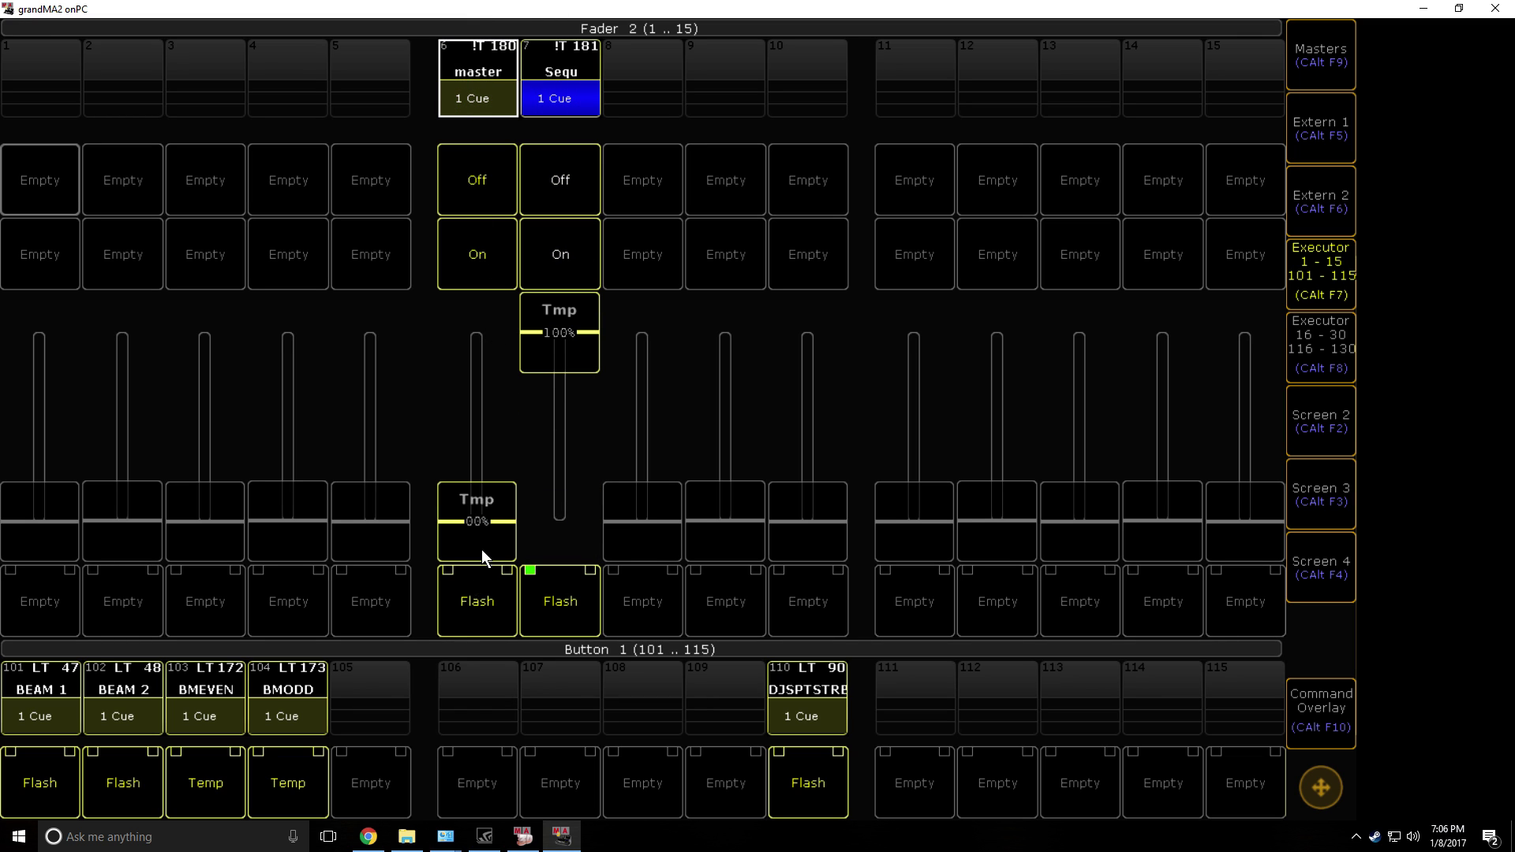
Review the assignment options of executors 6 and 7 on page 2, including their playback priority
left_click(494, 65)
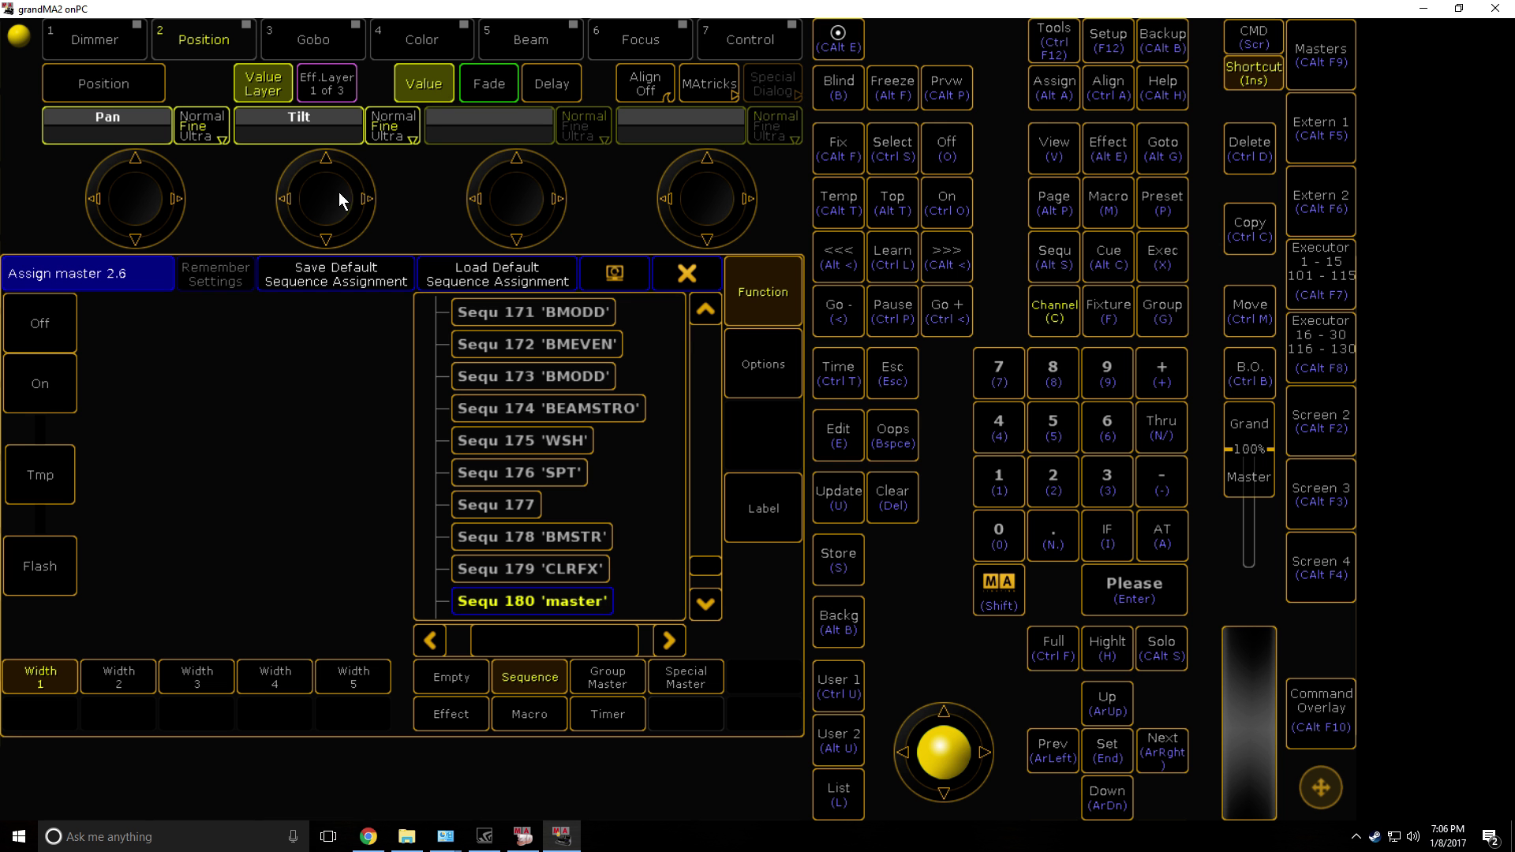
left_click(762, 387)
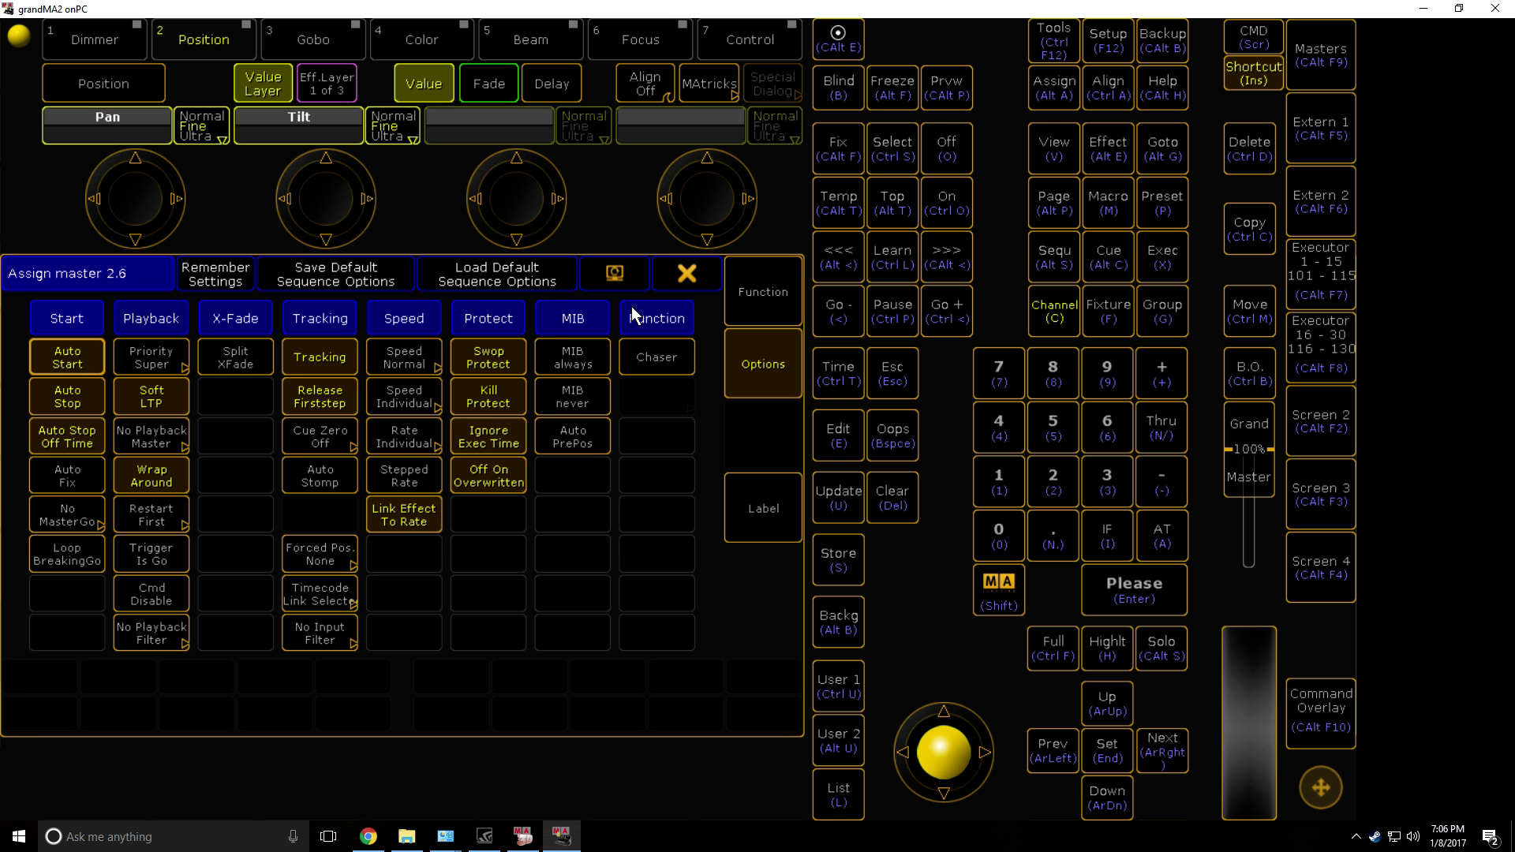
left_click(655, 274)
left_click(579, 60)
left_click(740, 298)
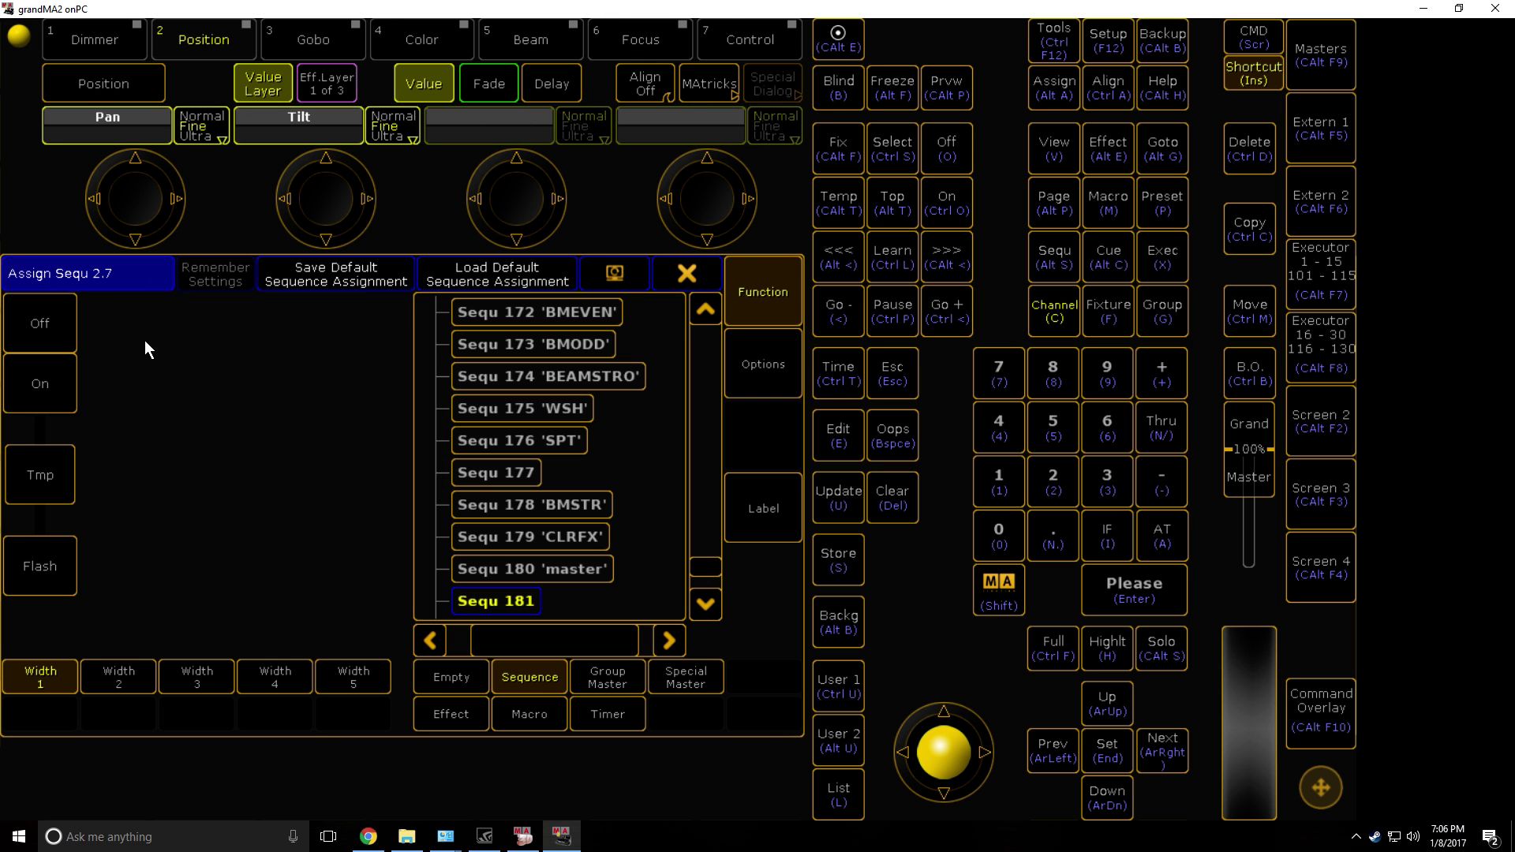
left_click(773, 372)
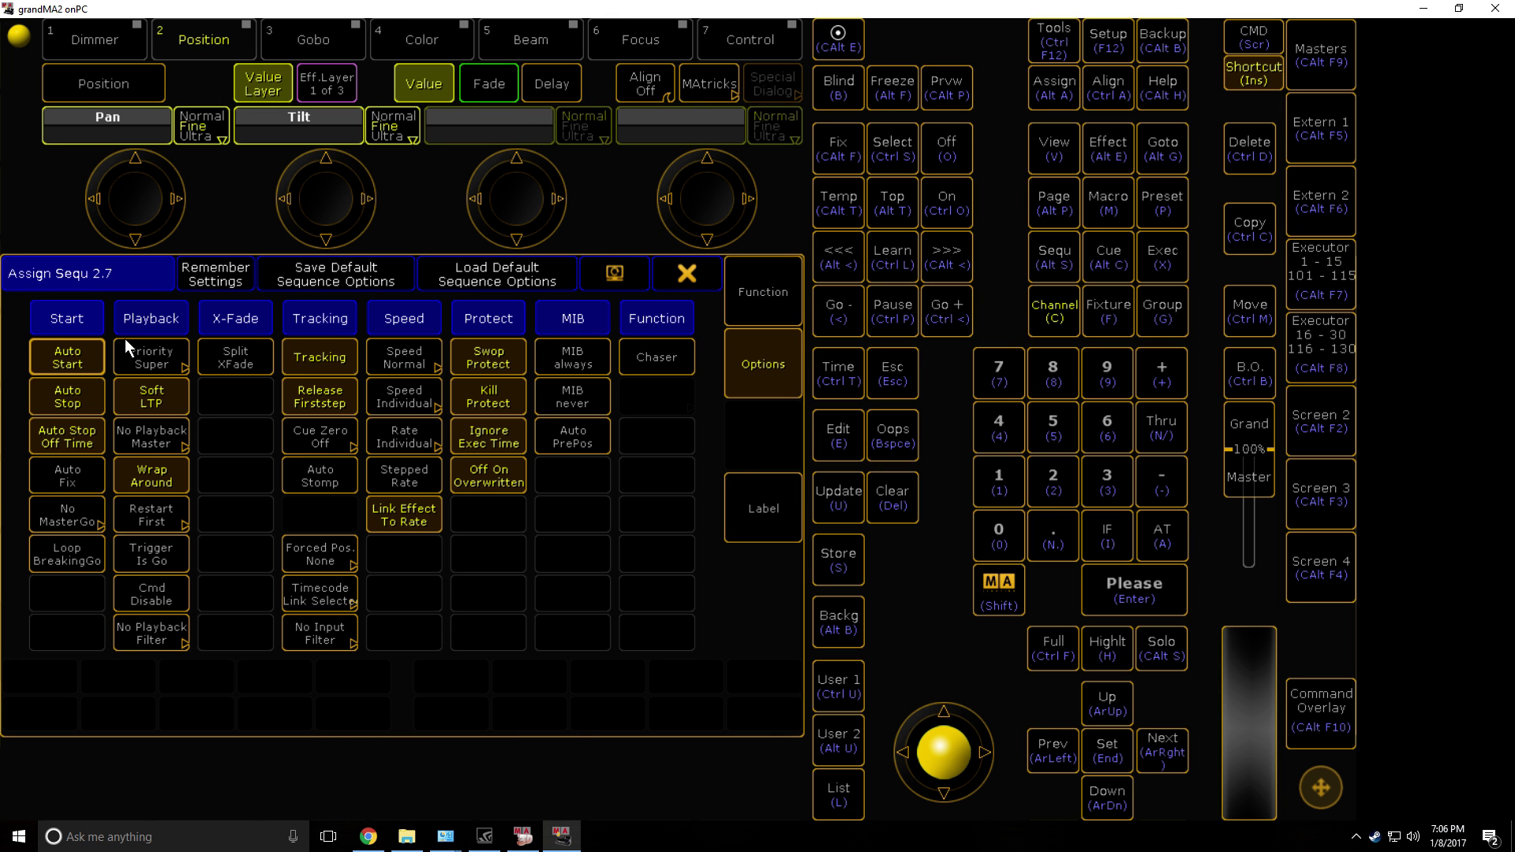
left_click(672, 275)
left_click_drag(464, 495, 528, 592)
left_click_drag(557, 344, 566, 309)
left_click(1318, 265)
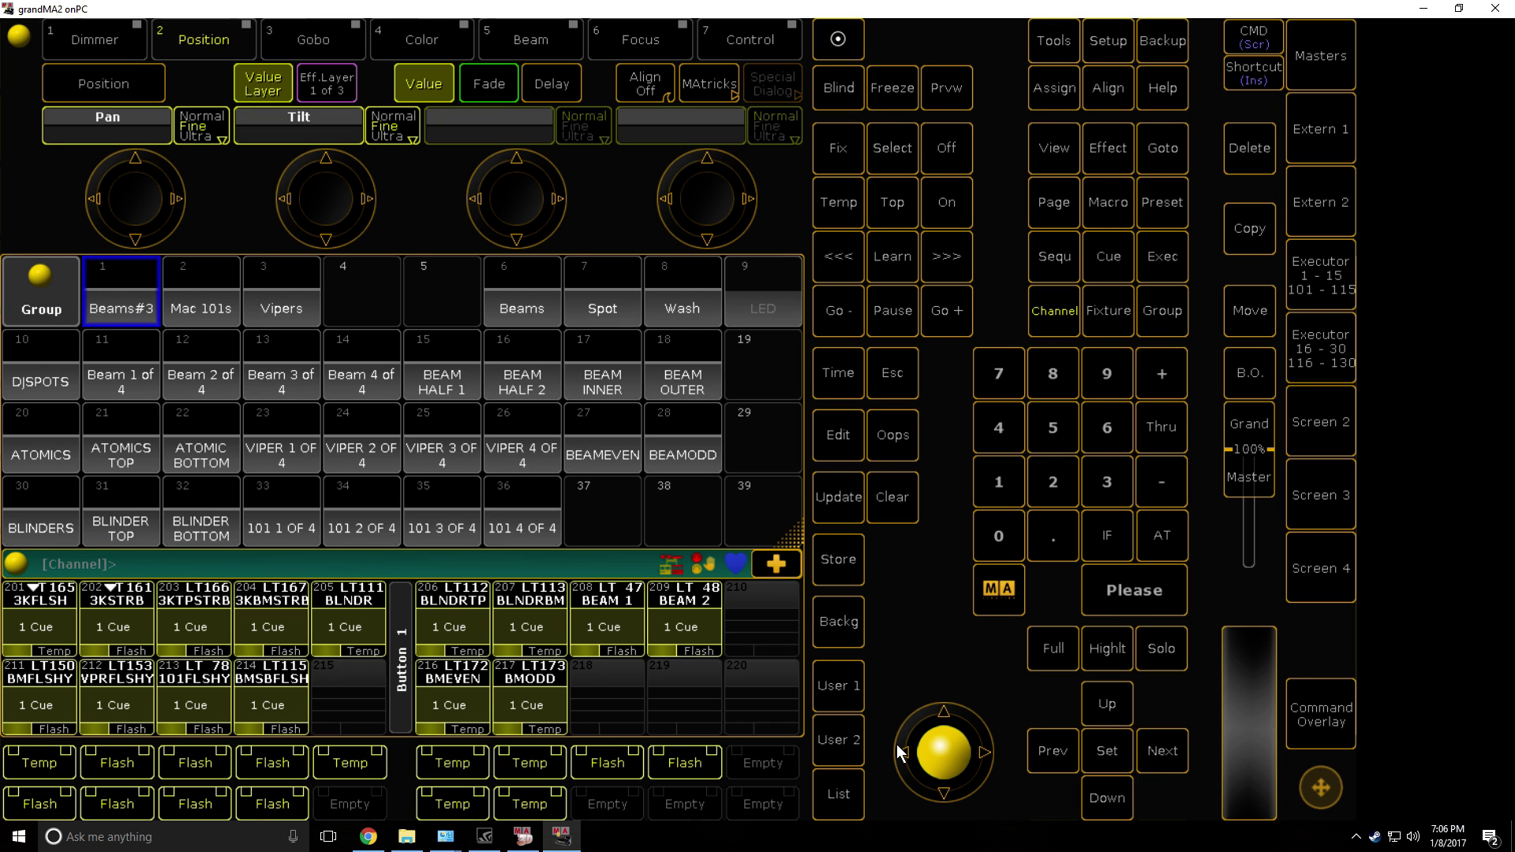
Examine the cue list of the master sequence on executor 6 of page 2 and close it
left_click(1342, 298)
left_click(480, 110)
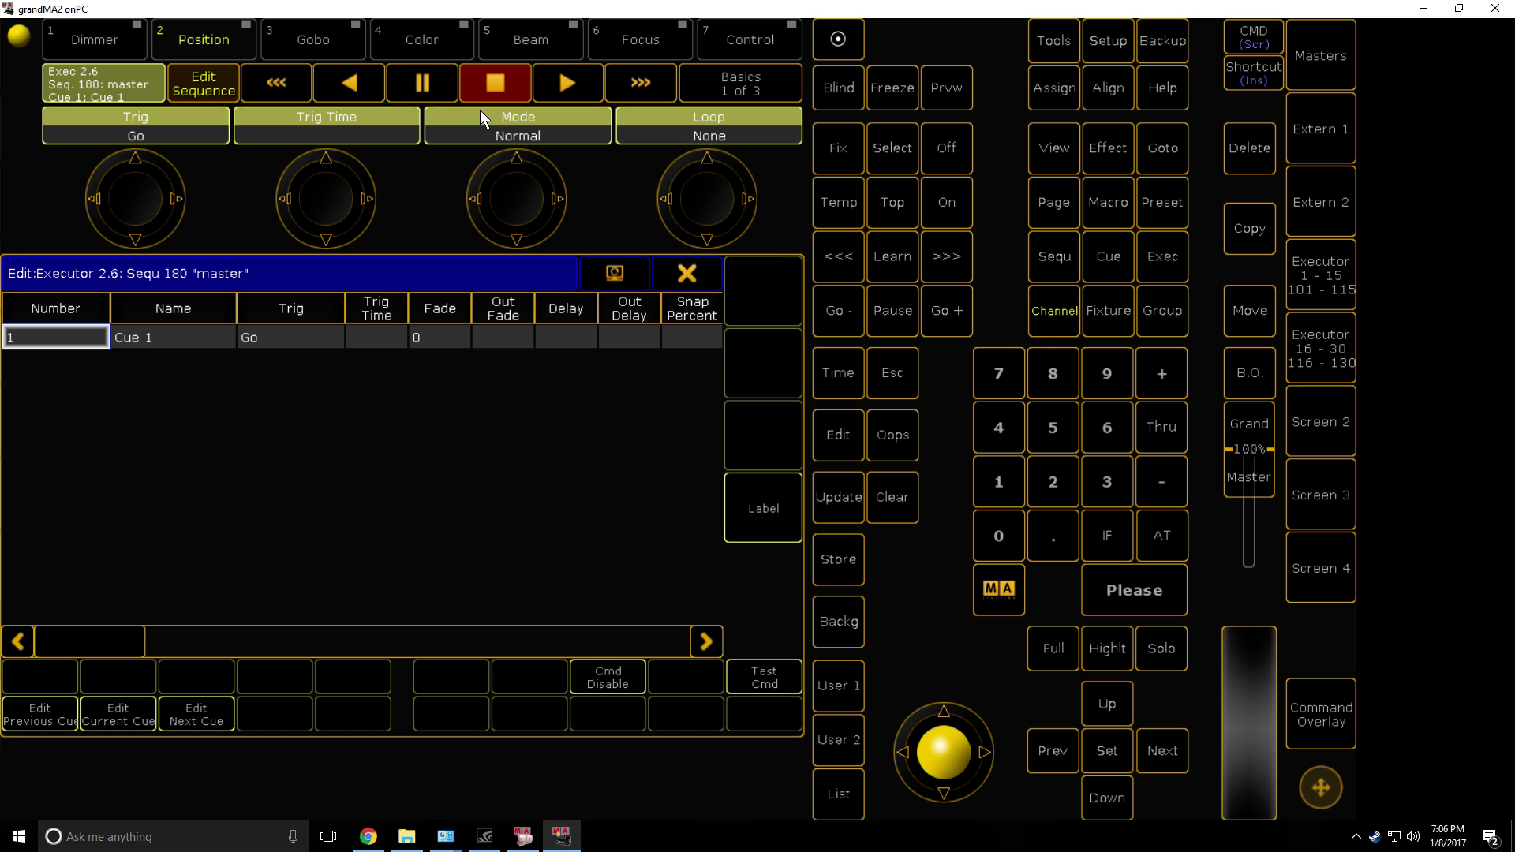
left_click_drag(79, 640, 237, 620)
left_click(712, 288)
left_click(1334, 300)
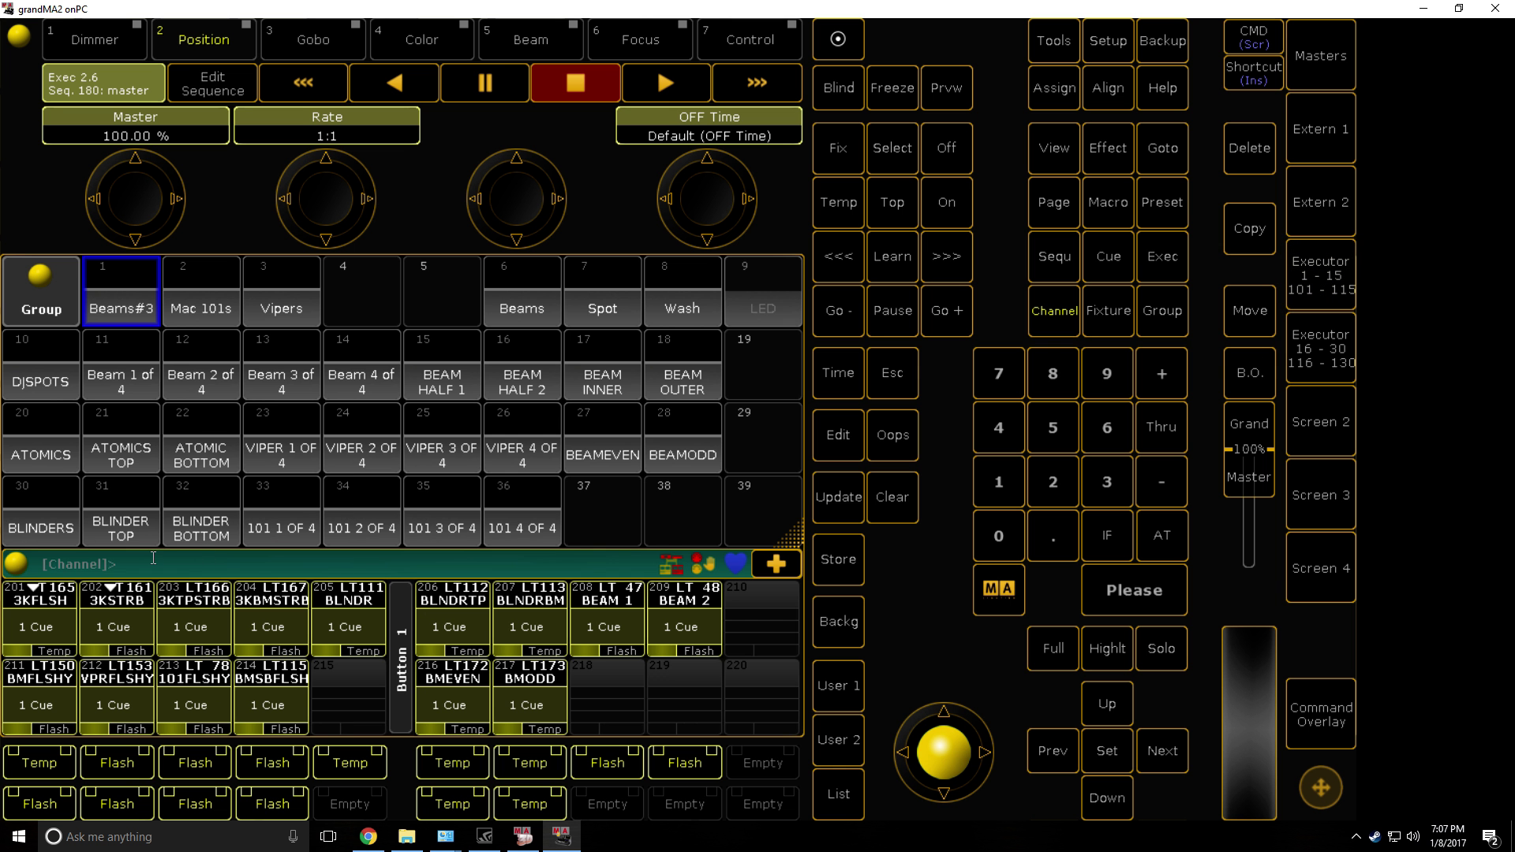